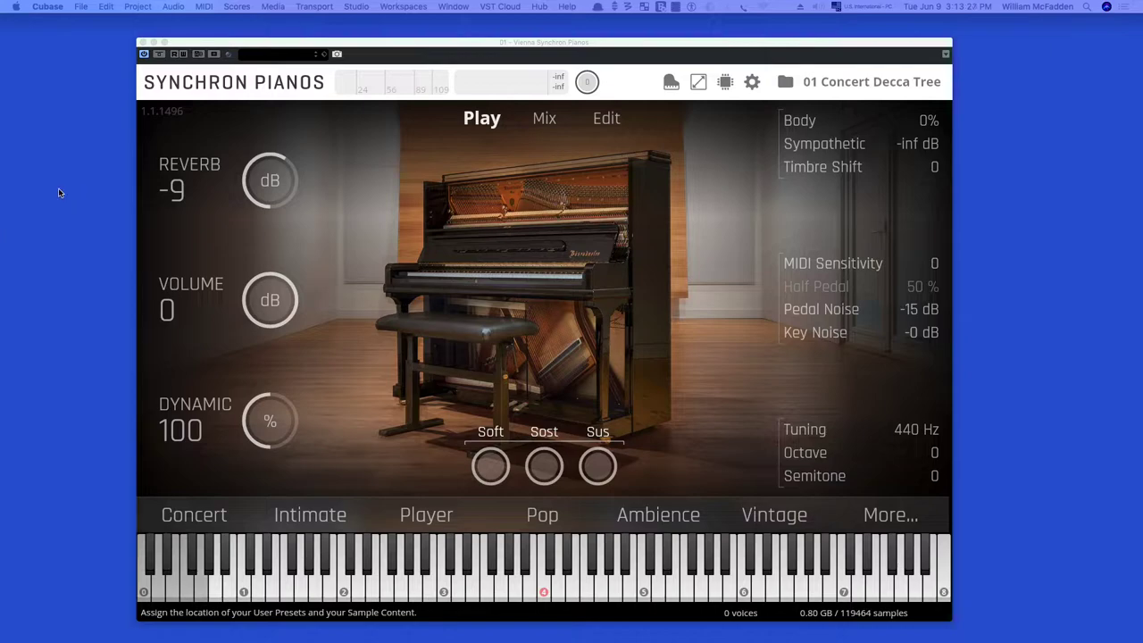
Bring up the Preset Browser's Factory and User folders beside the loaded 01 Concert Decca Tree preset.
left_click(884, 84)
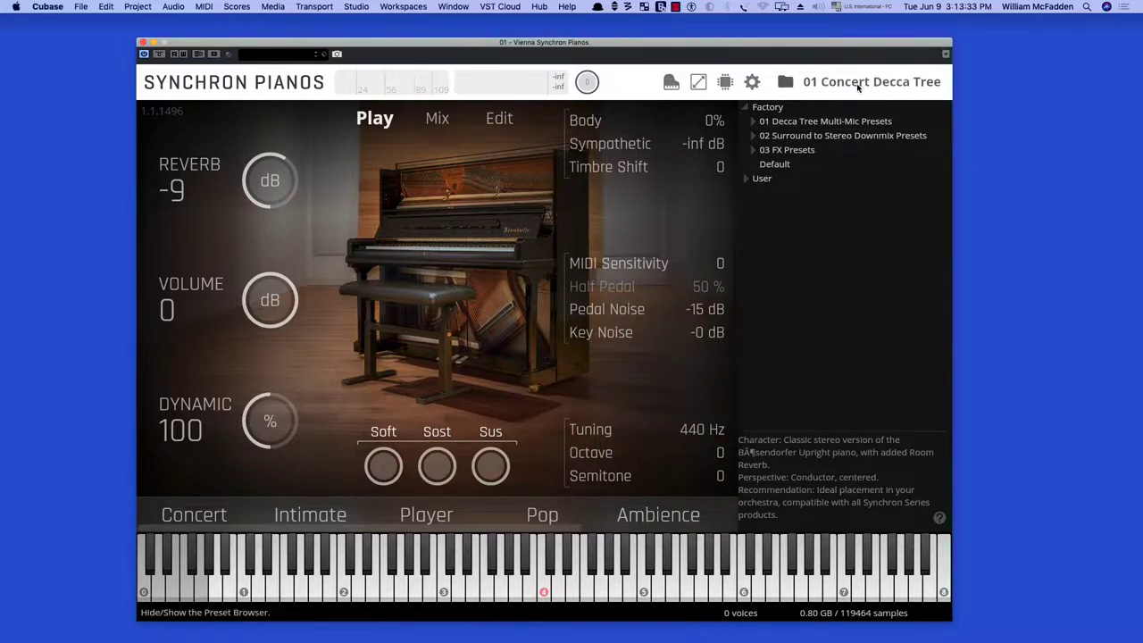
Show the Mix page and reload 01 Concert Decca Tree from the Decca Tree Multi-Mic Presets folder.
left_click(438, 120)
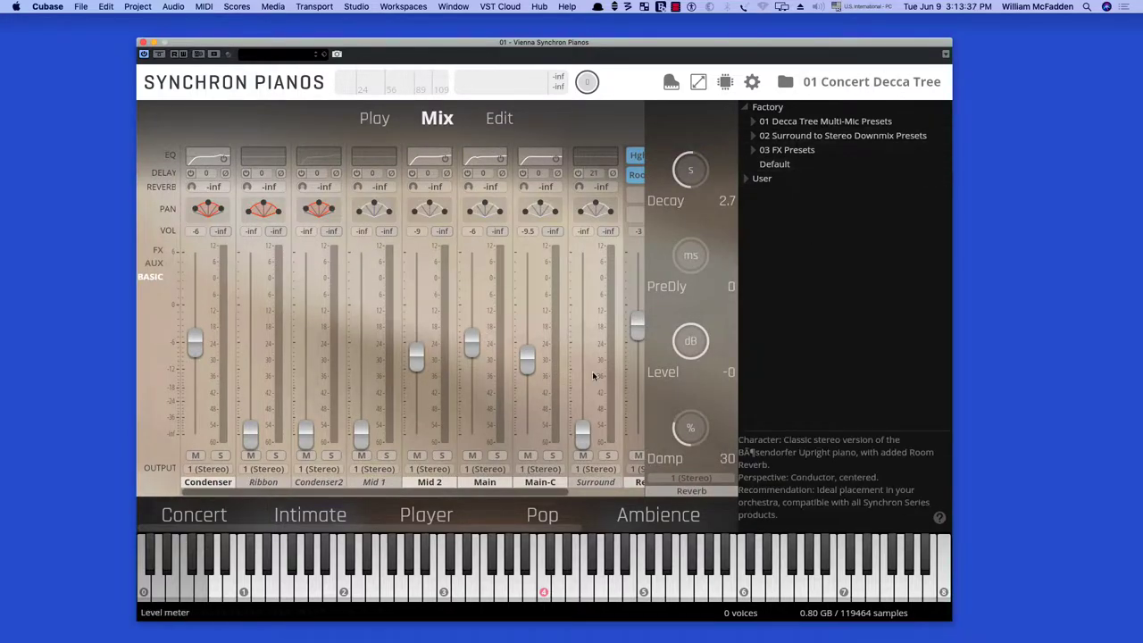
left_click(840, 81)
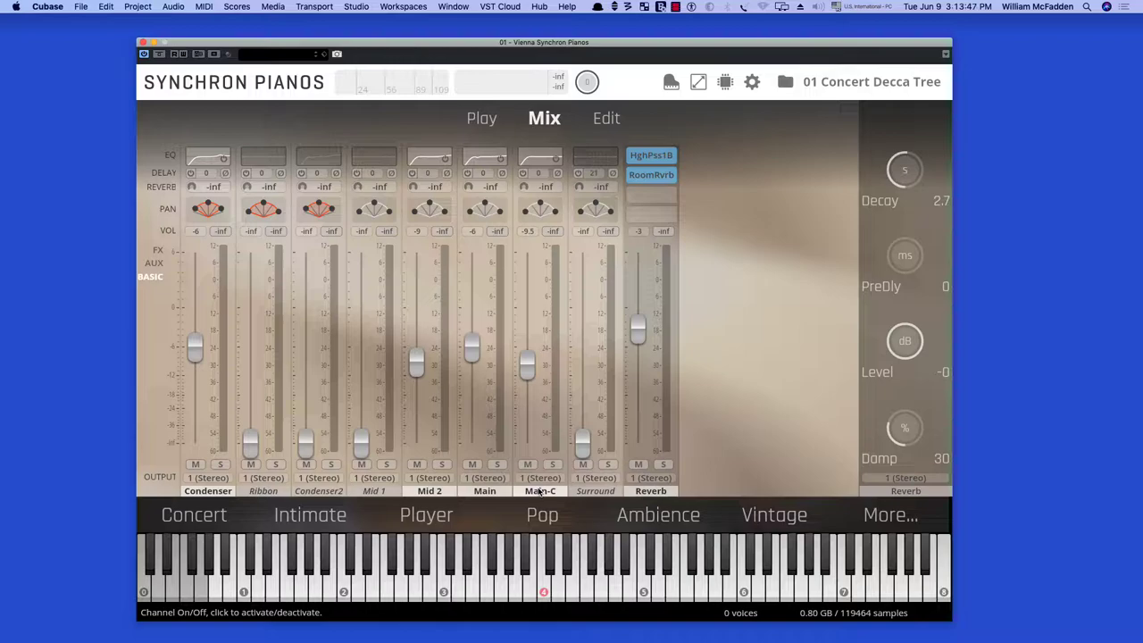
left_click(853, 84)
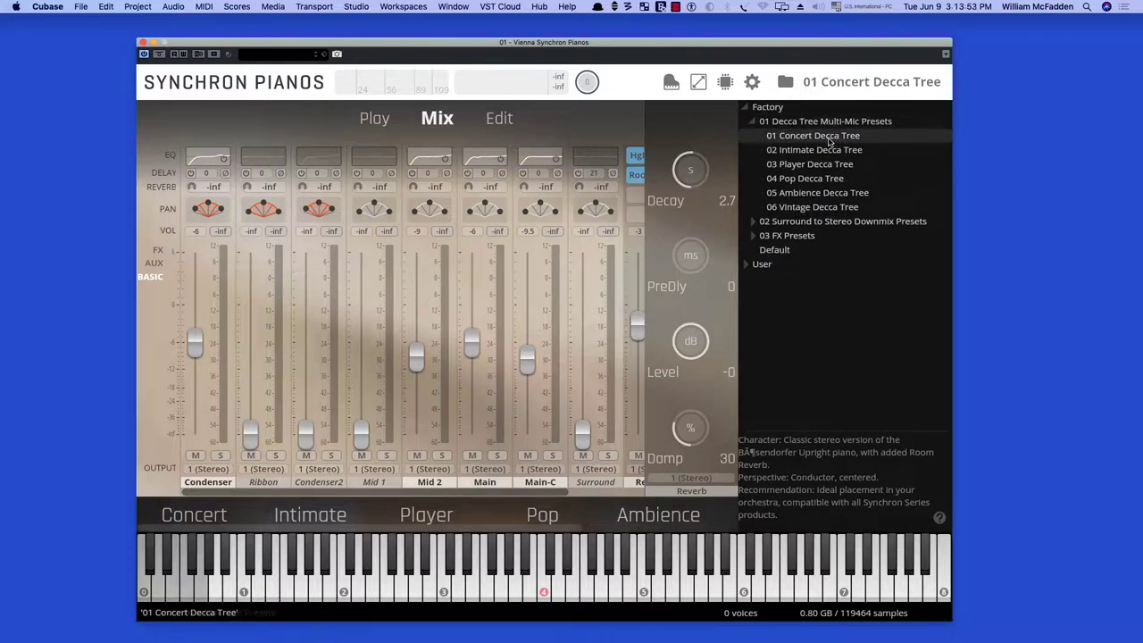
double_click(828, 137)
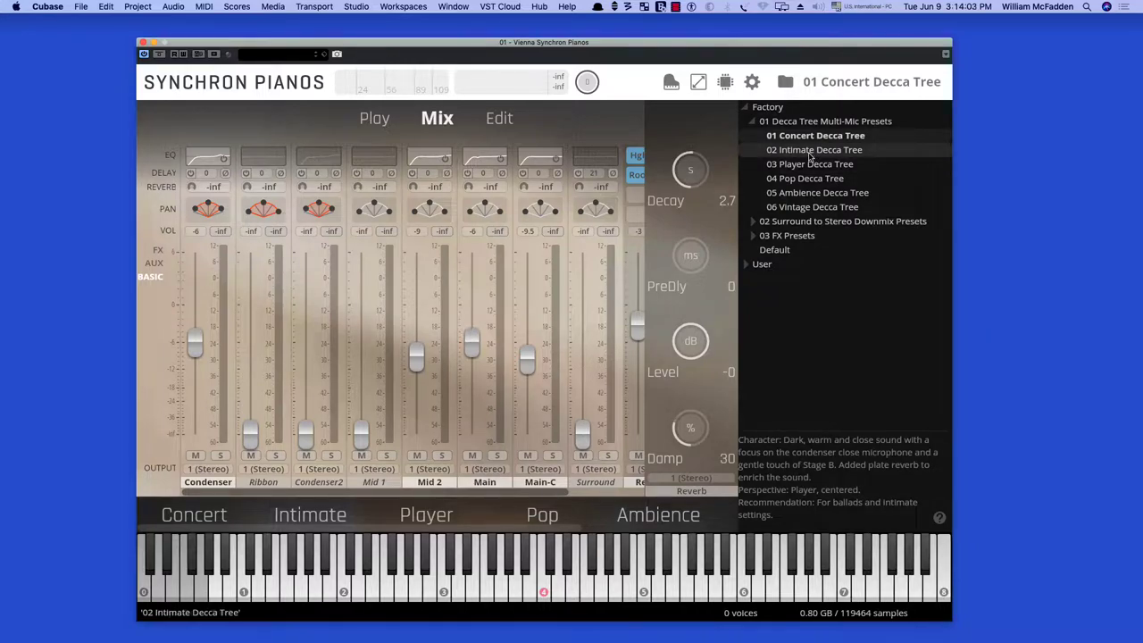
Load 02 Intimate Decca Tree and play it back through the full mixer.
double_click(810, 152)
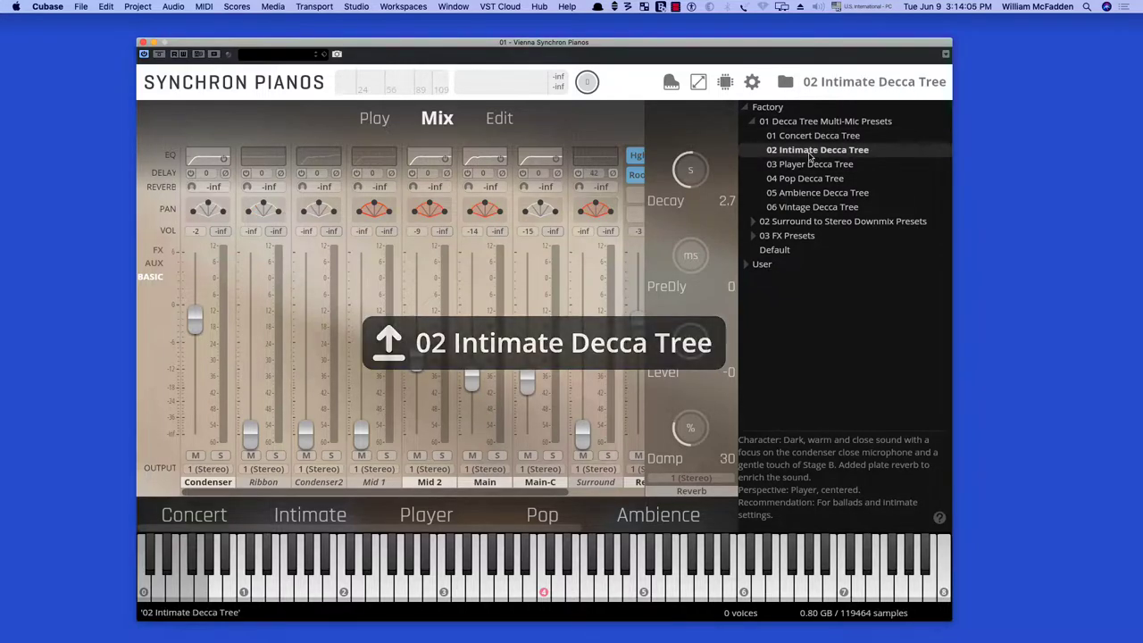
left_click(859, 83)
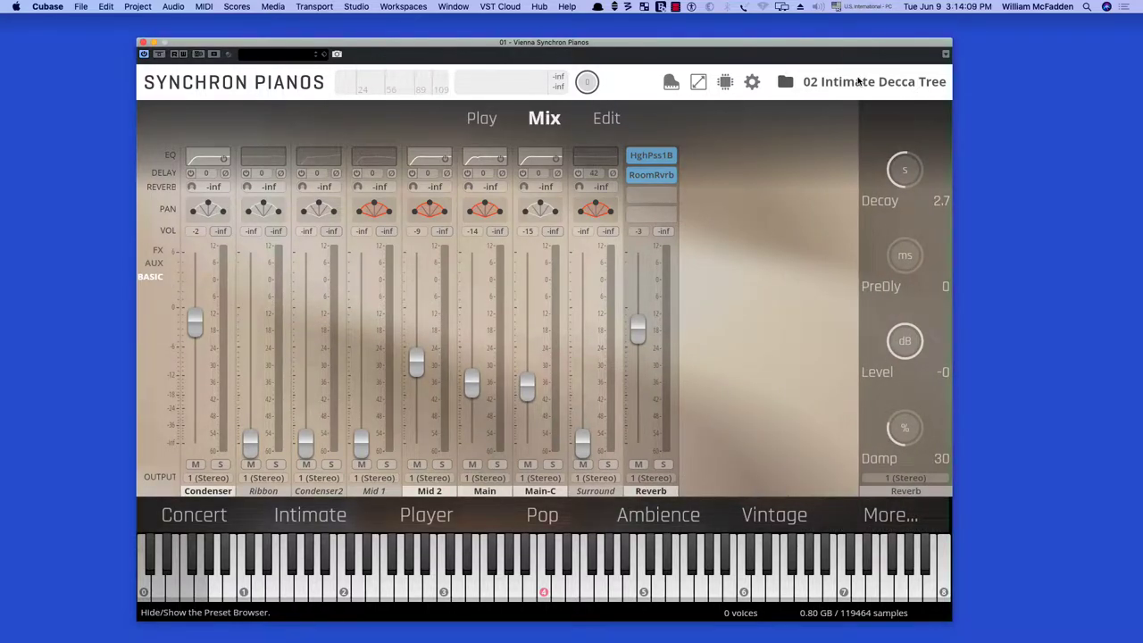
key("space")
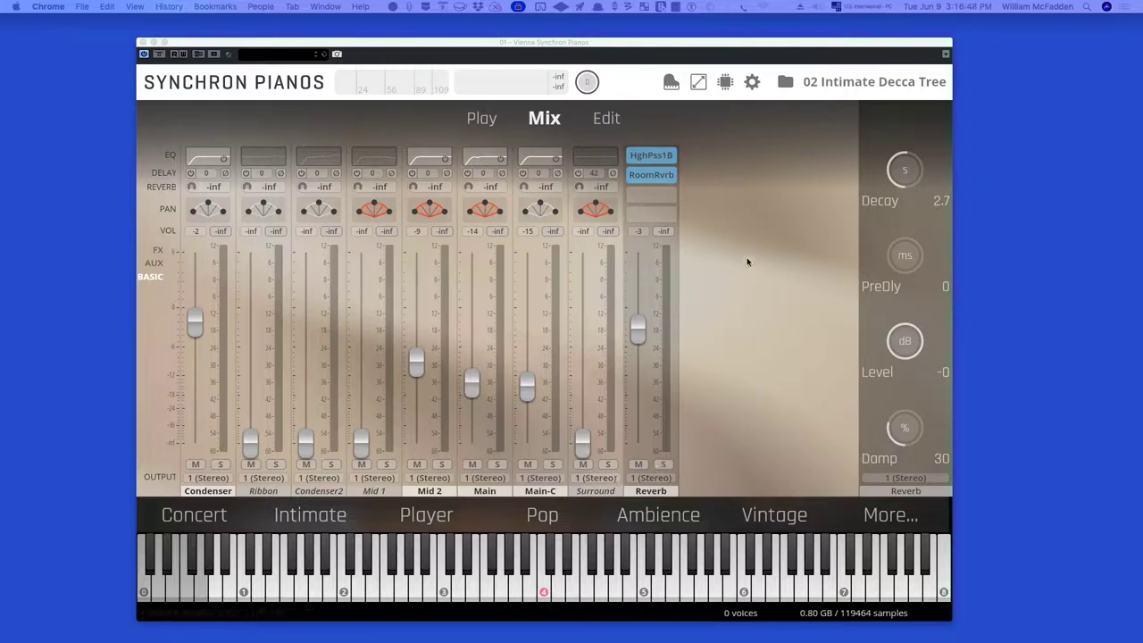
Load the 03 Player Decca Tree preset and return to its mixer (Condenser 0, Reverb -6).
left_click(853, 83)
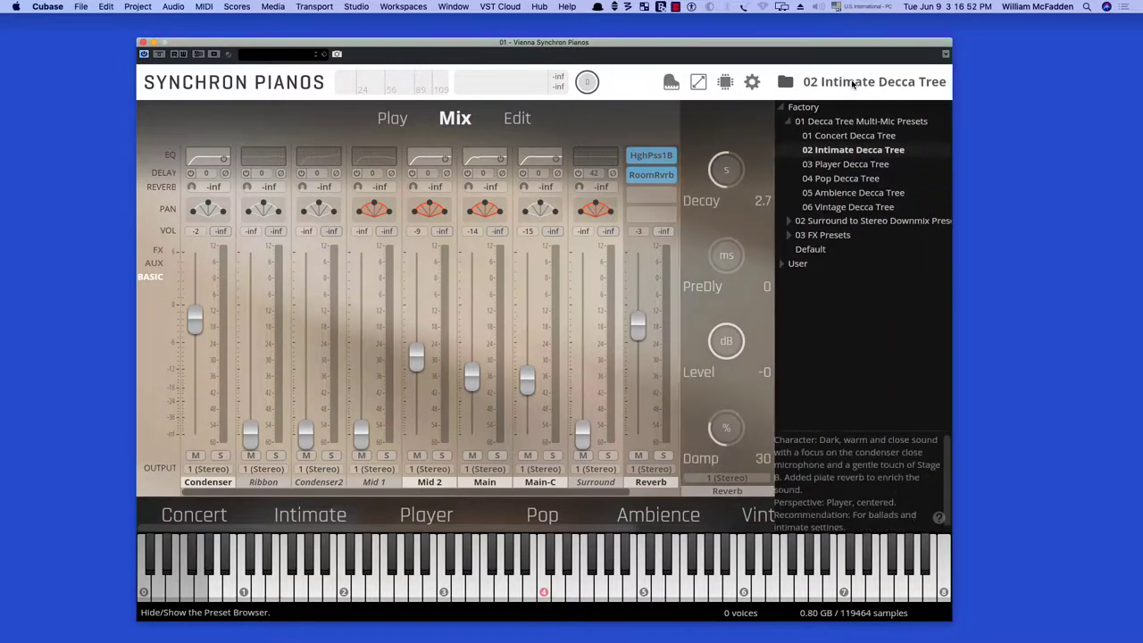
double_click(822, 166)
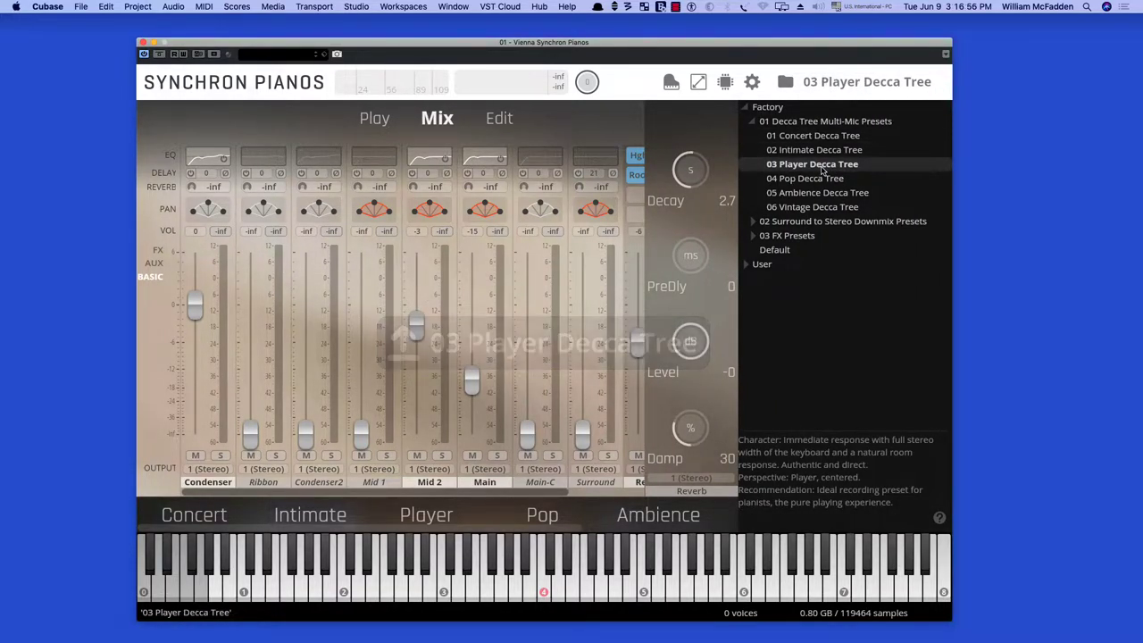
left_click(844, 83)
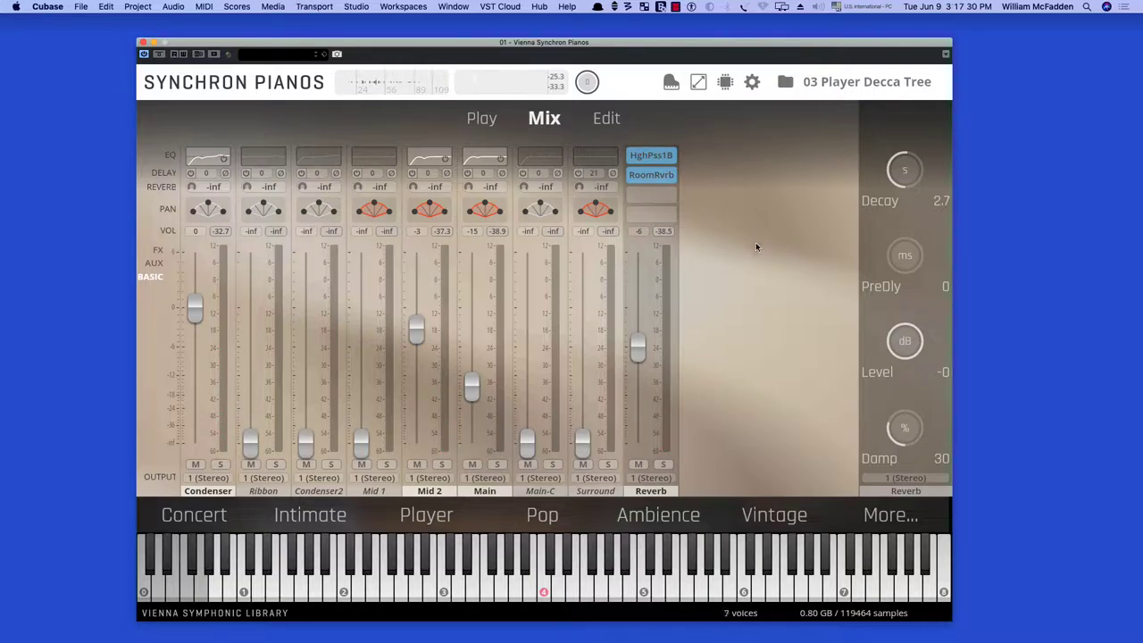
From the Play view, load 04 Pop Decca Tree, with its MIDI sensitivity of 30.
left_click(481, 119)
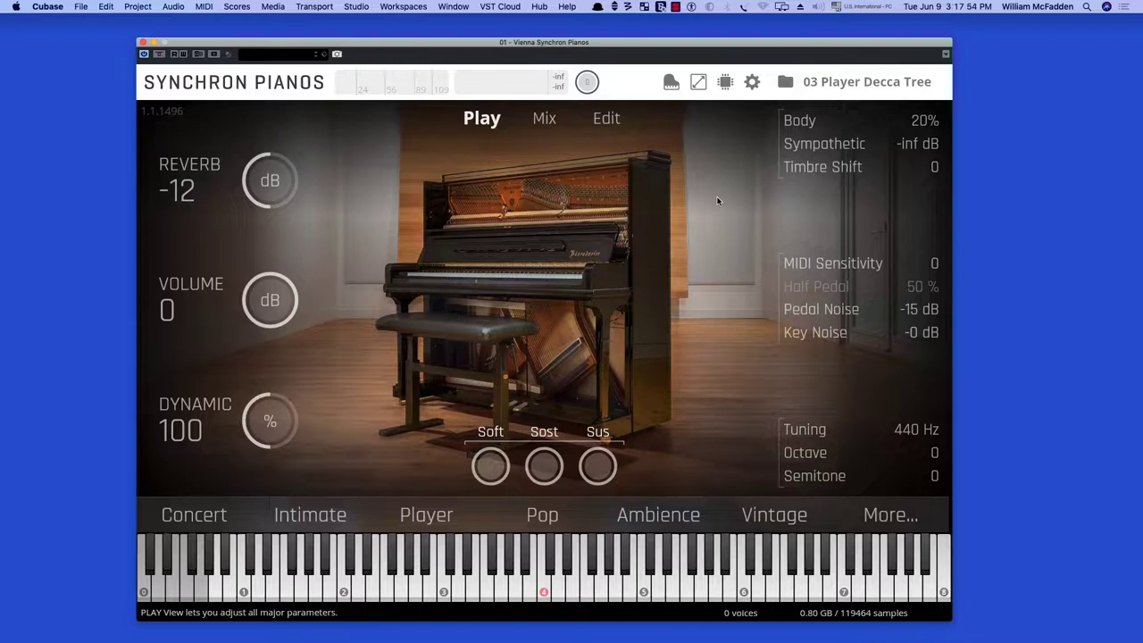
left_click(847, 88)
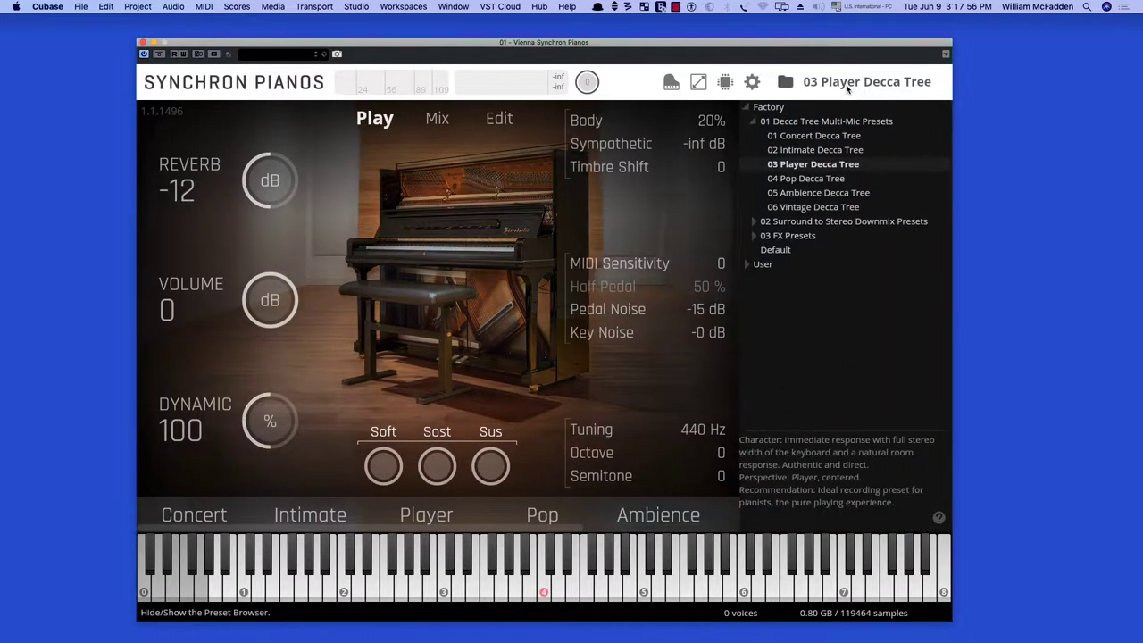
double_click(812, 178)
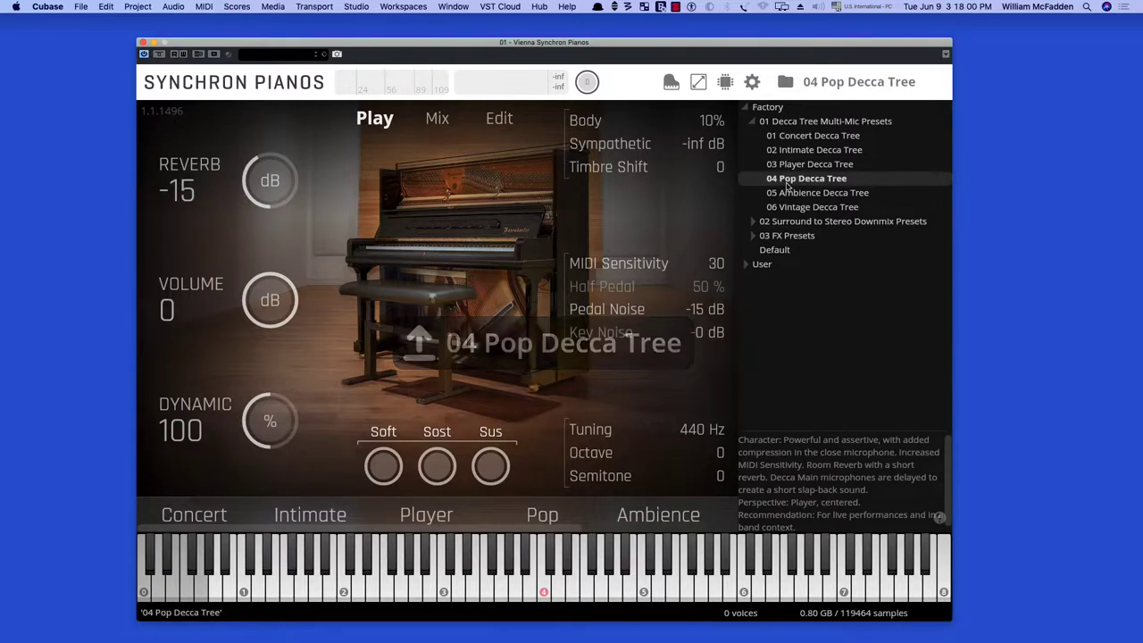
left_click(831, 82)
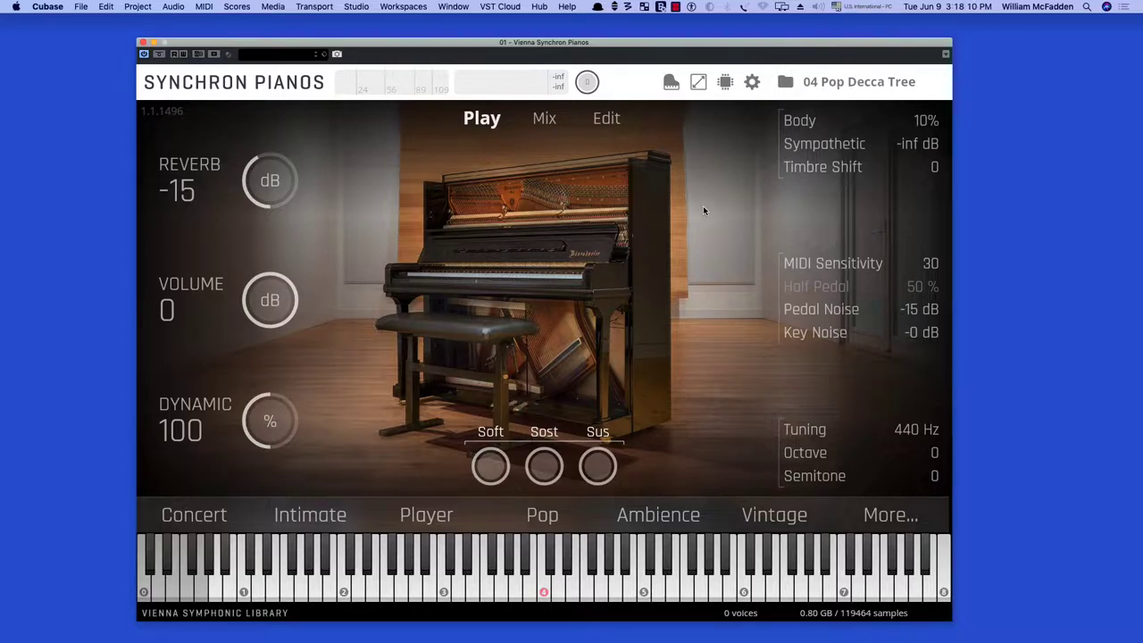
left_click(835, 86)
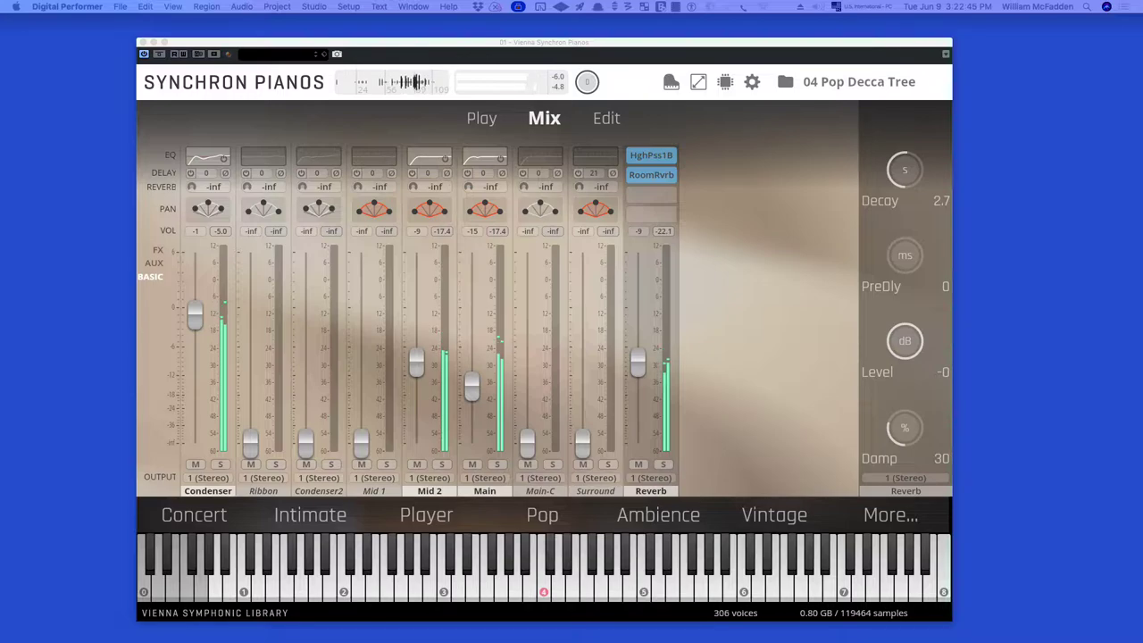
Load 05 Ambience Decca Tree and play it through the mixer.
left_click(842, 89)
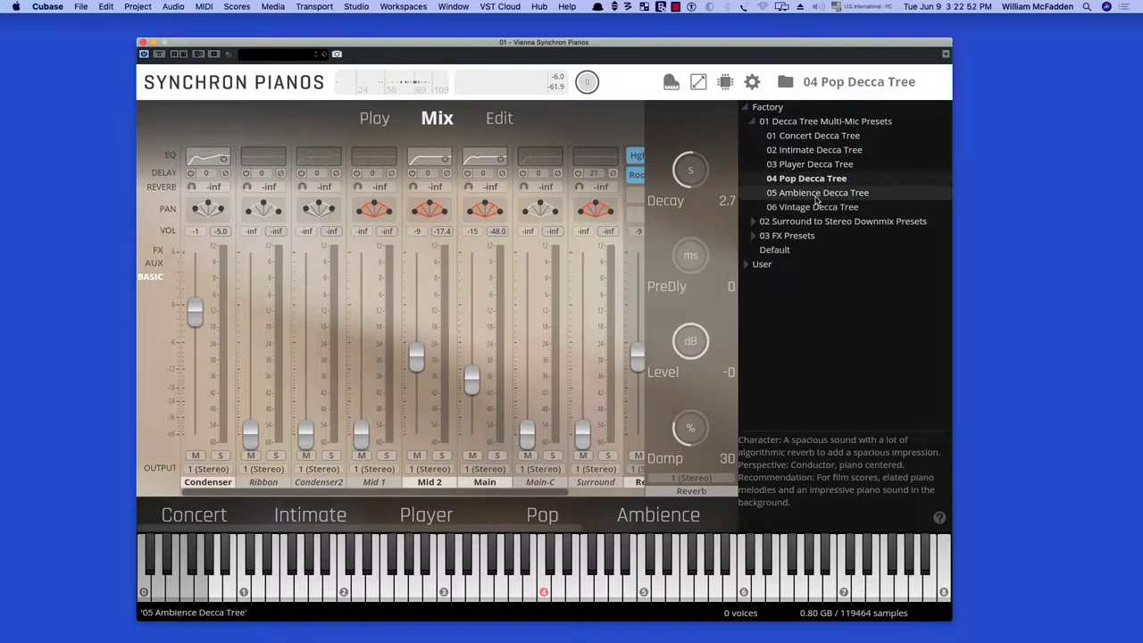
left_click(815, 194)
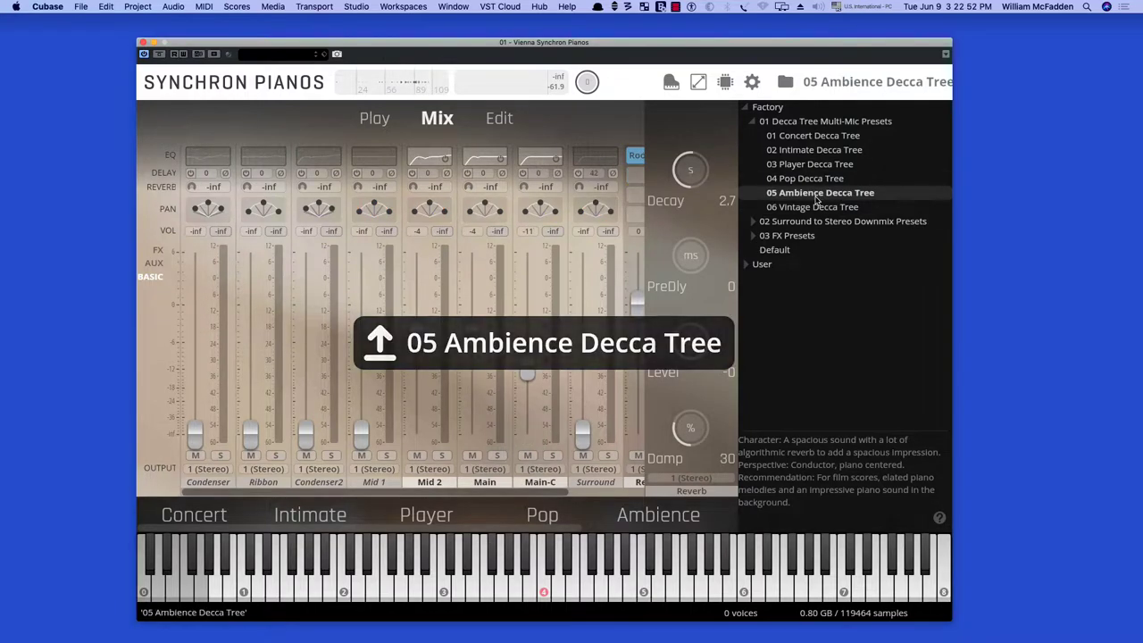
left_click(855, 81)
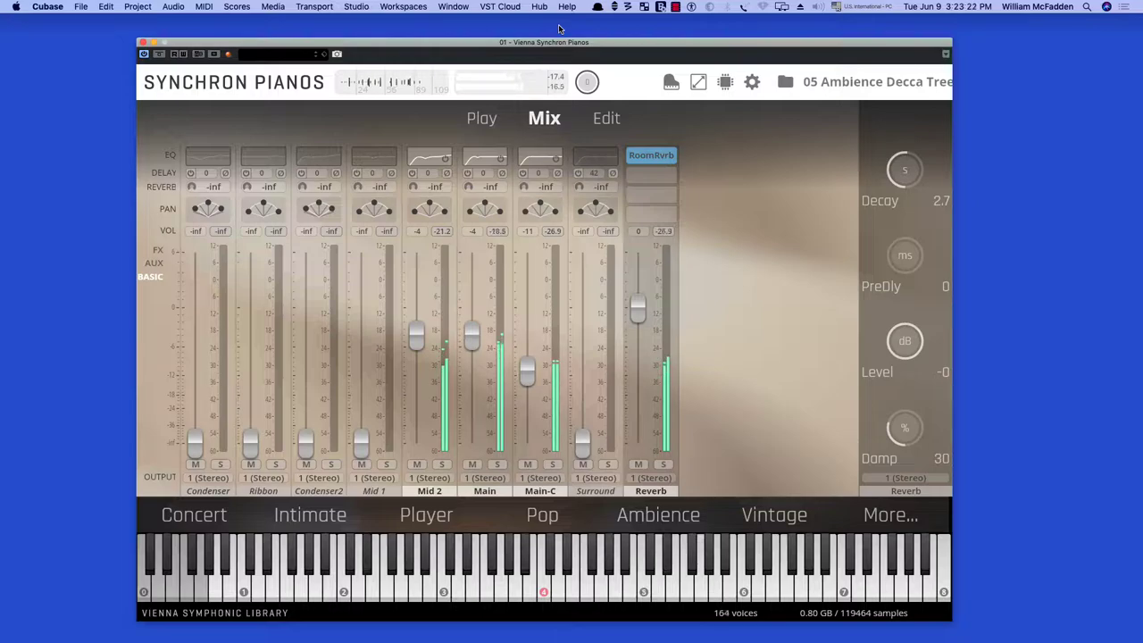
key("space")
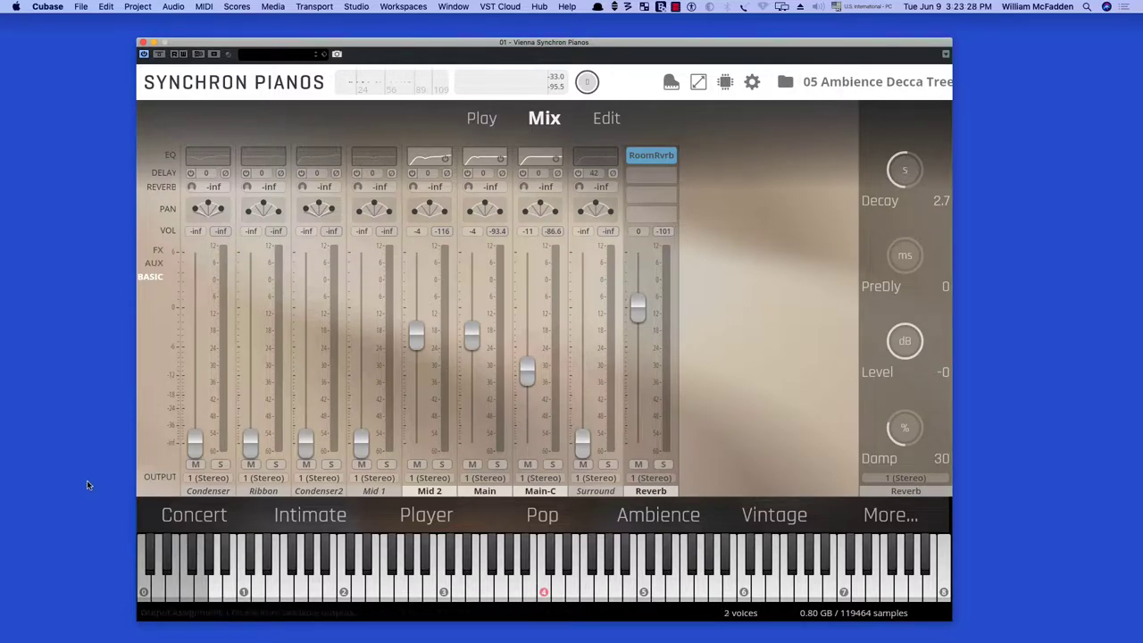
Load 06 Vintage Decca Tree, with delay, plate reverb and Power Pan on the Reverb channel.
left_click(890, 84)
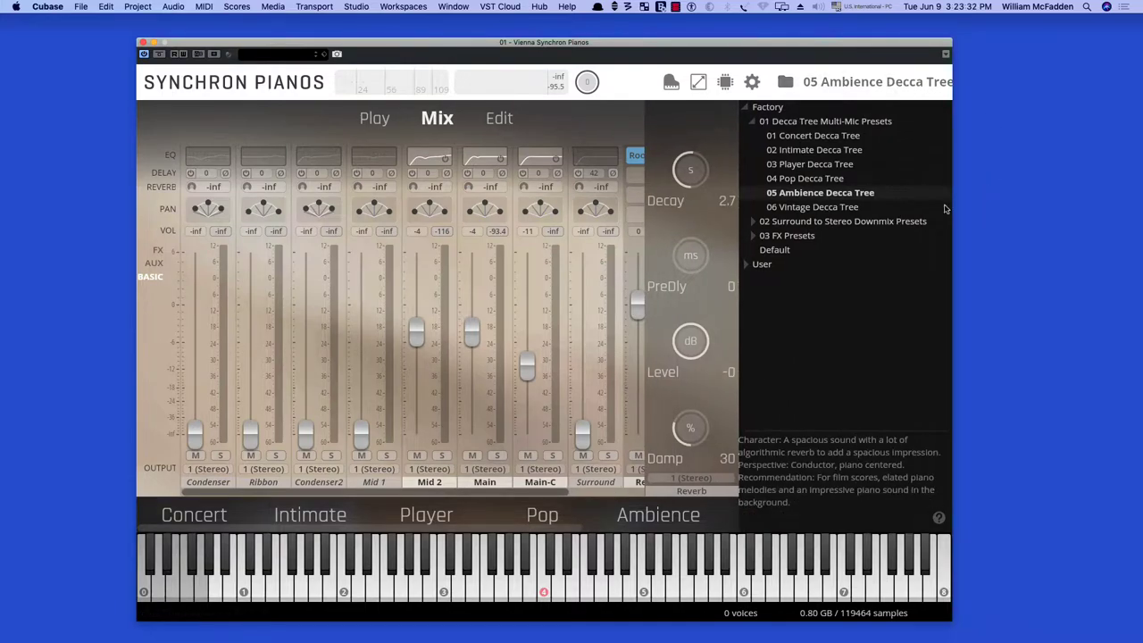
double_click(826, 207)
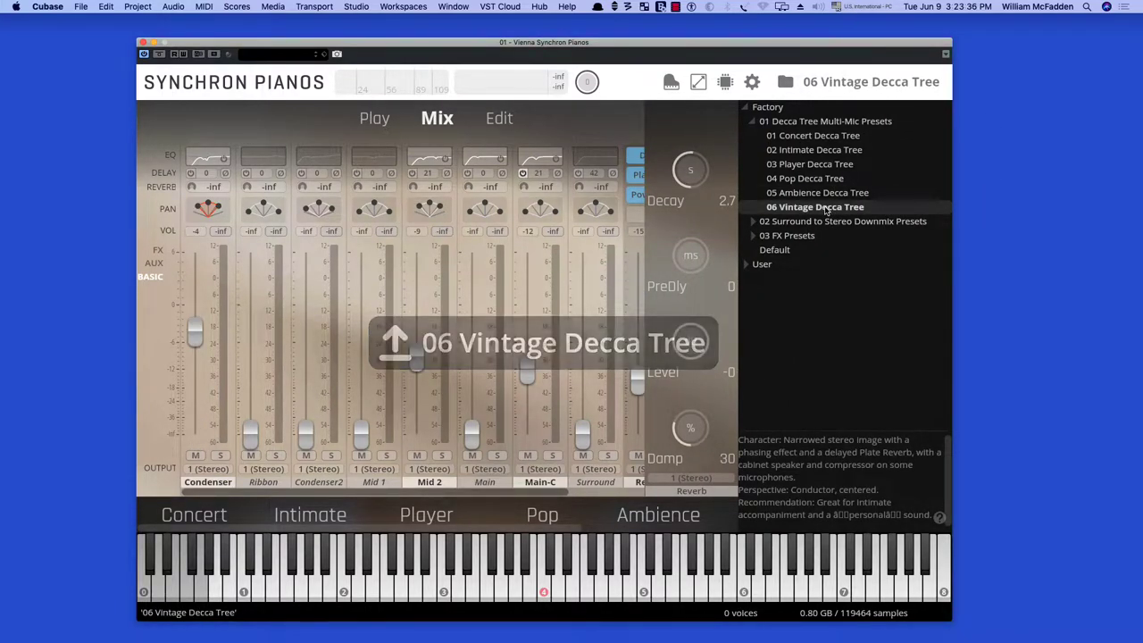
left_click(868, 83)
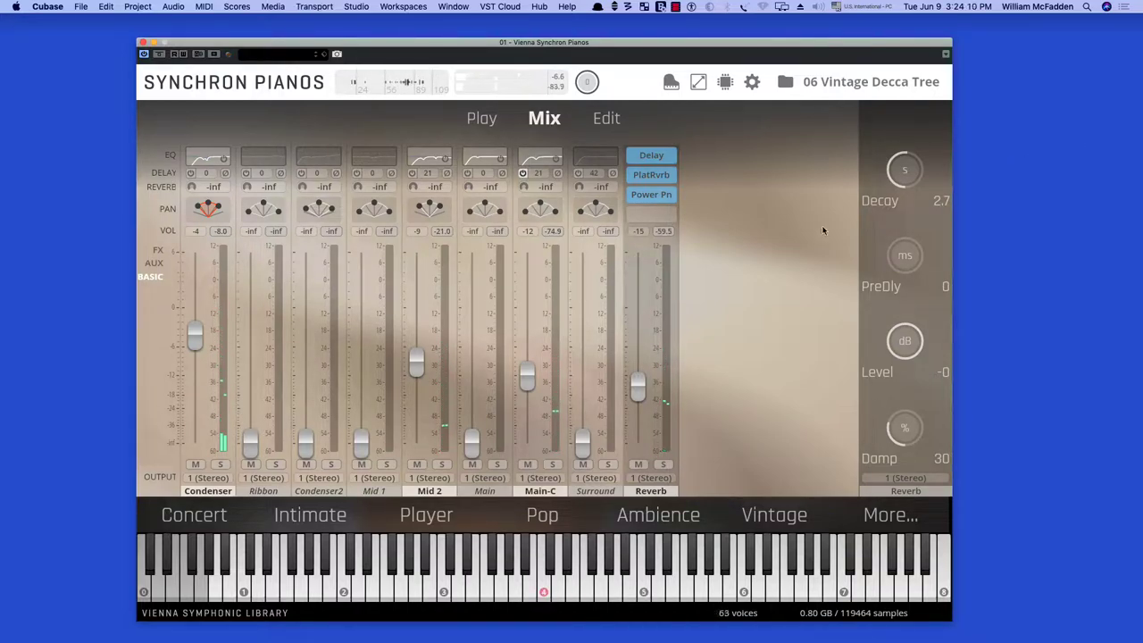
Reveal each channel's insert effects and inspect the Reverb channel's Power Pan settings.
left_click(156, 253)
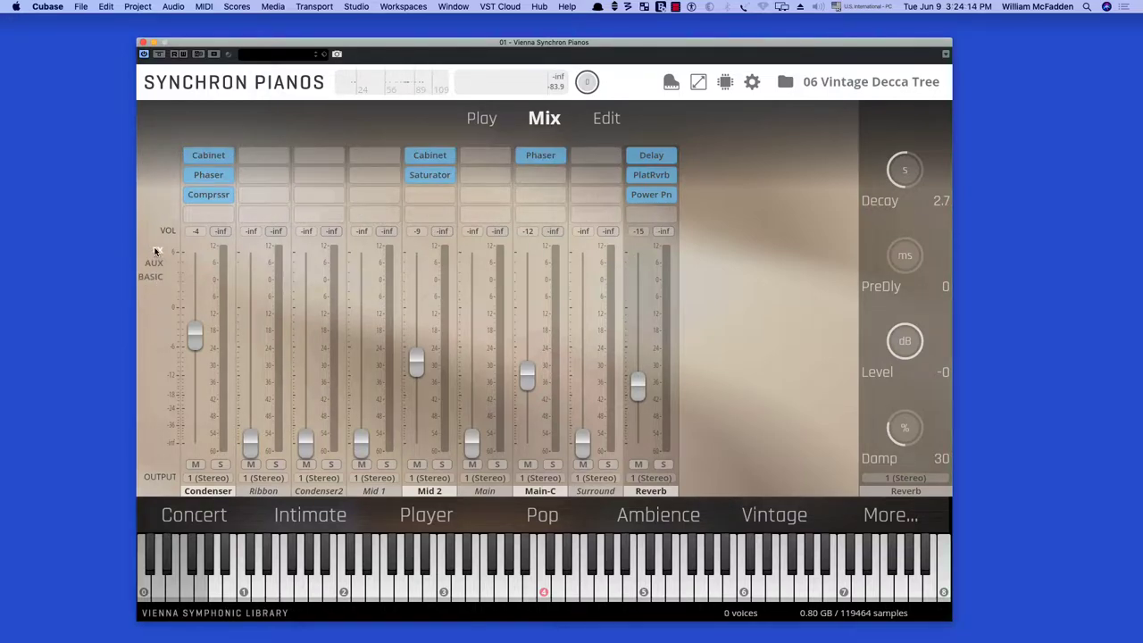
mouse_move(213, 156)
left_click(651, 195)
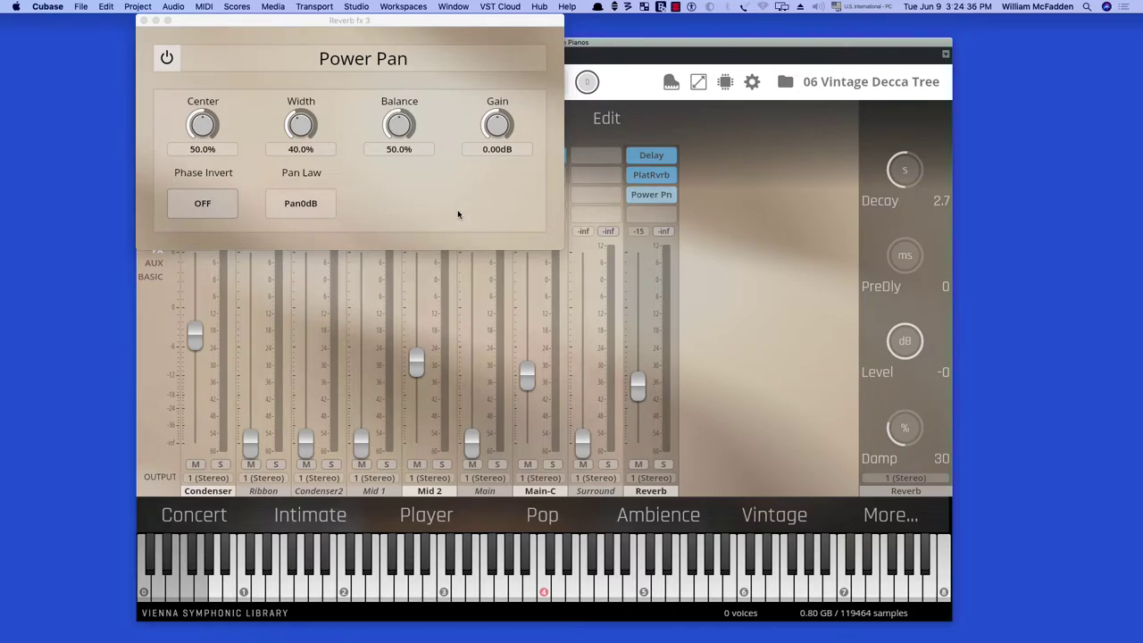
left_click(143, 20)
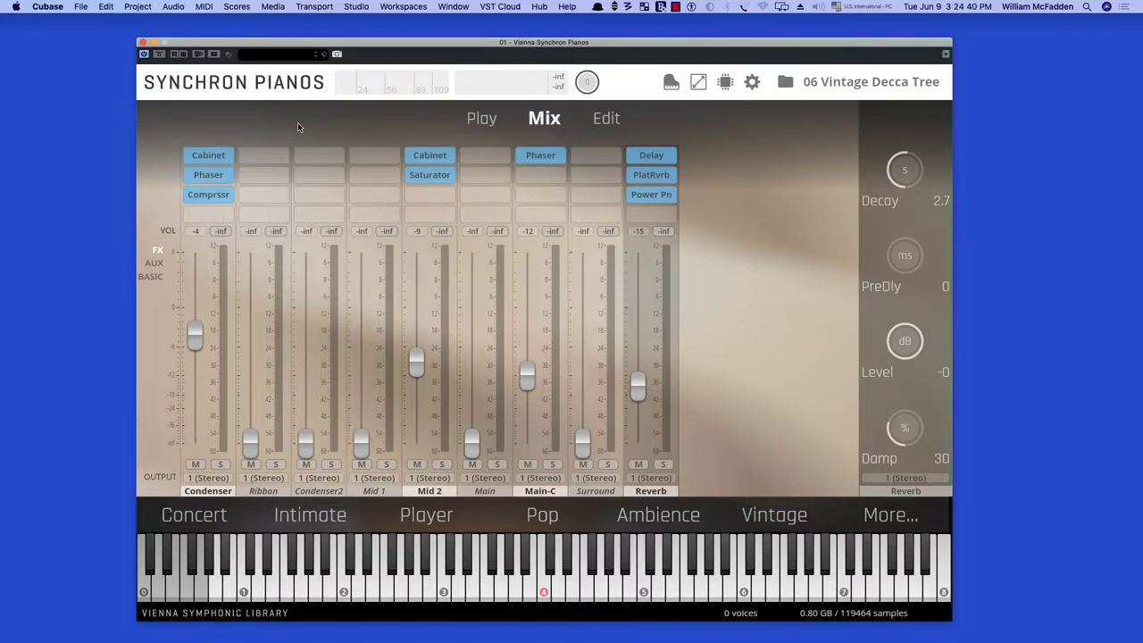
Browse the Distortion, Dynamics, Filters and Modulation effects for Mid 2's empty insert slot.
left_click(439, 194)
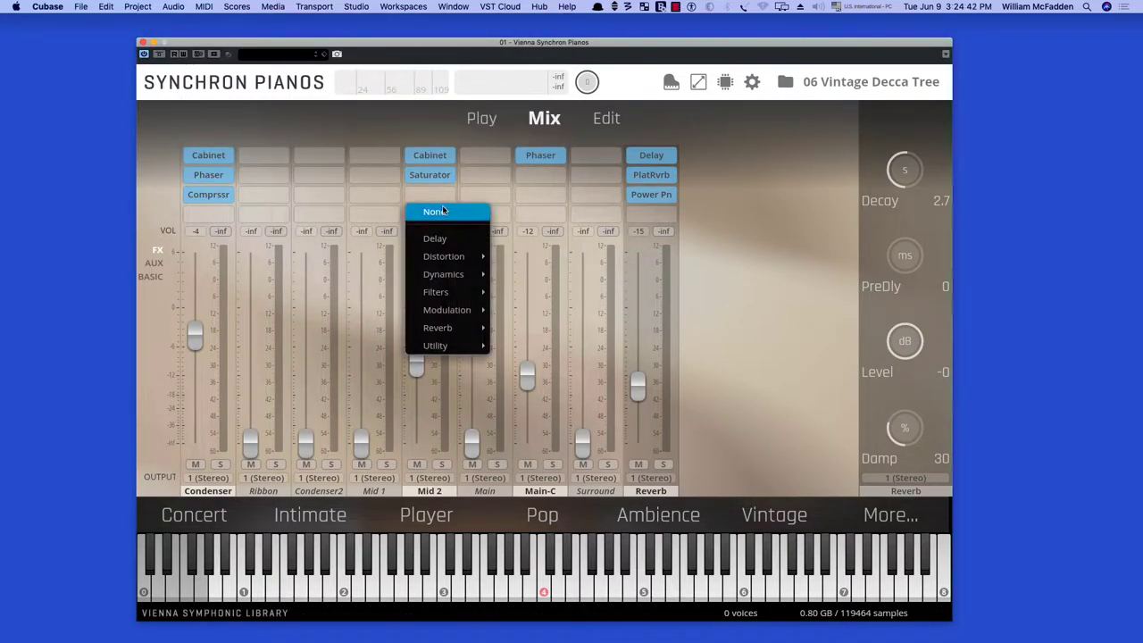
mouse_move(447, 257)
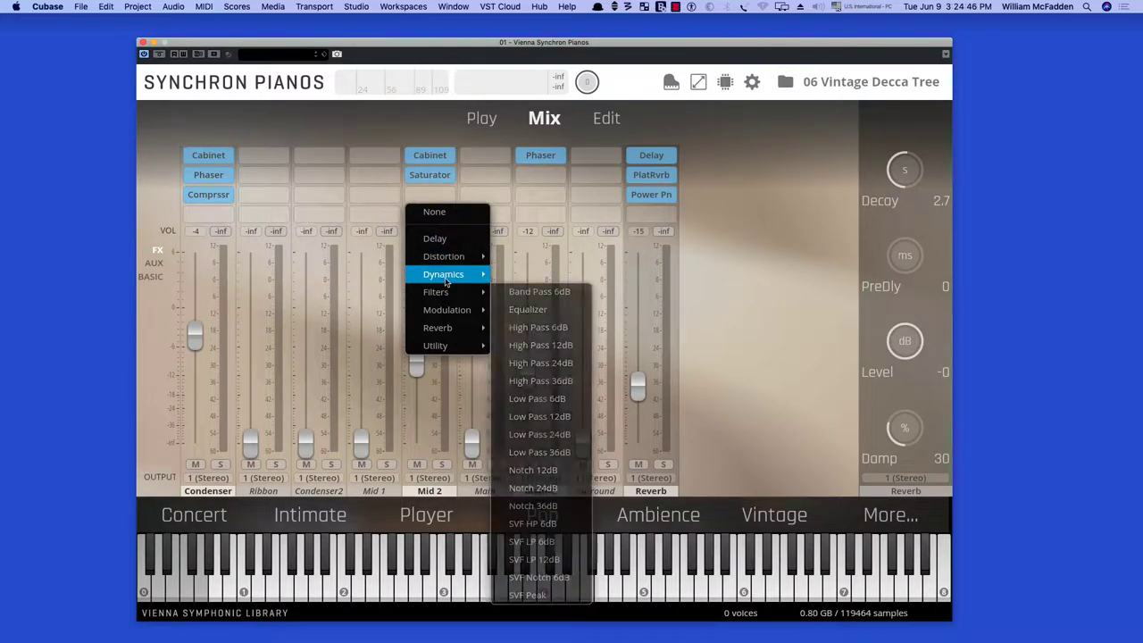
mouse_move(445, 281)
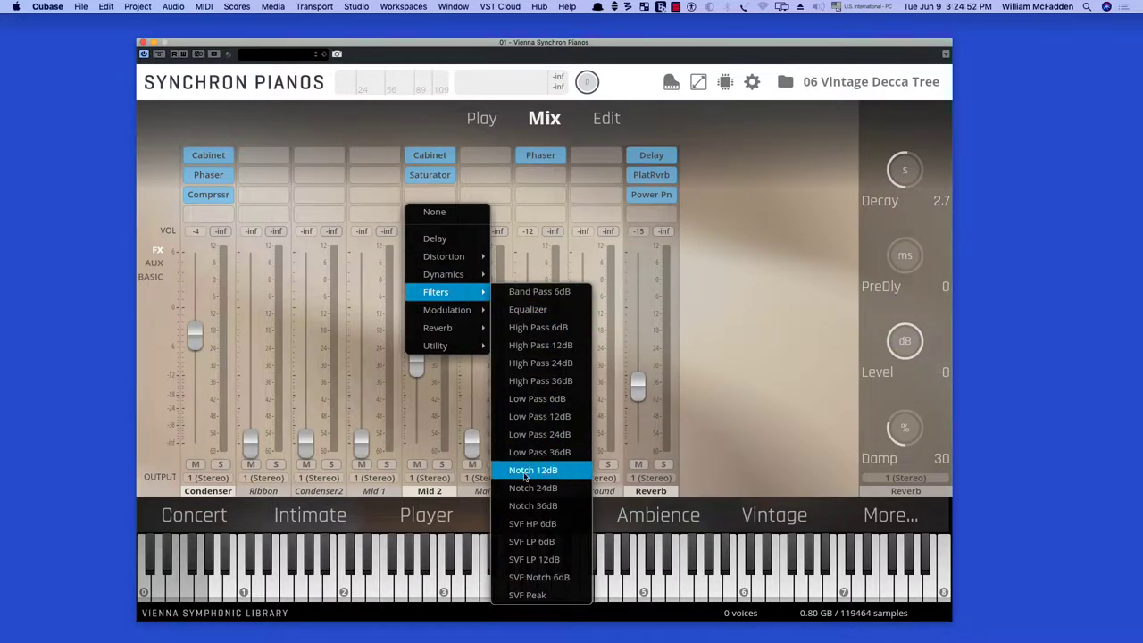
mouse_move(442, 313)
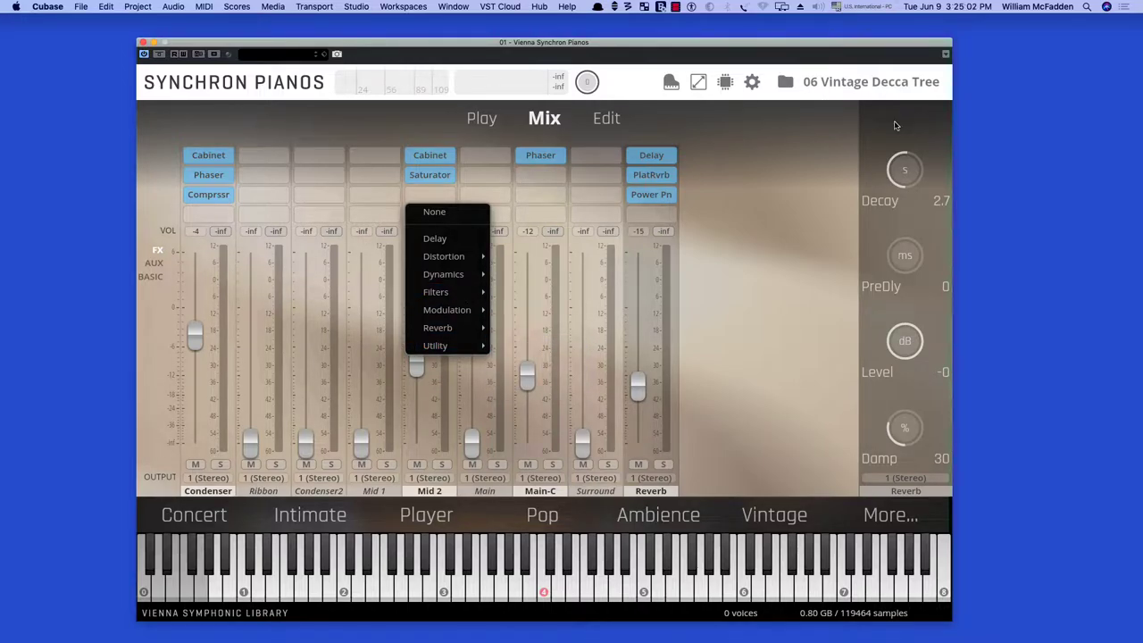
Dismiss the effect list and load 01 Concert Sur to Stereo from the Surround to Stereo Downmix presets.
left_click(890, 81)
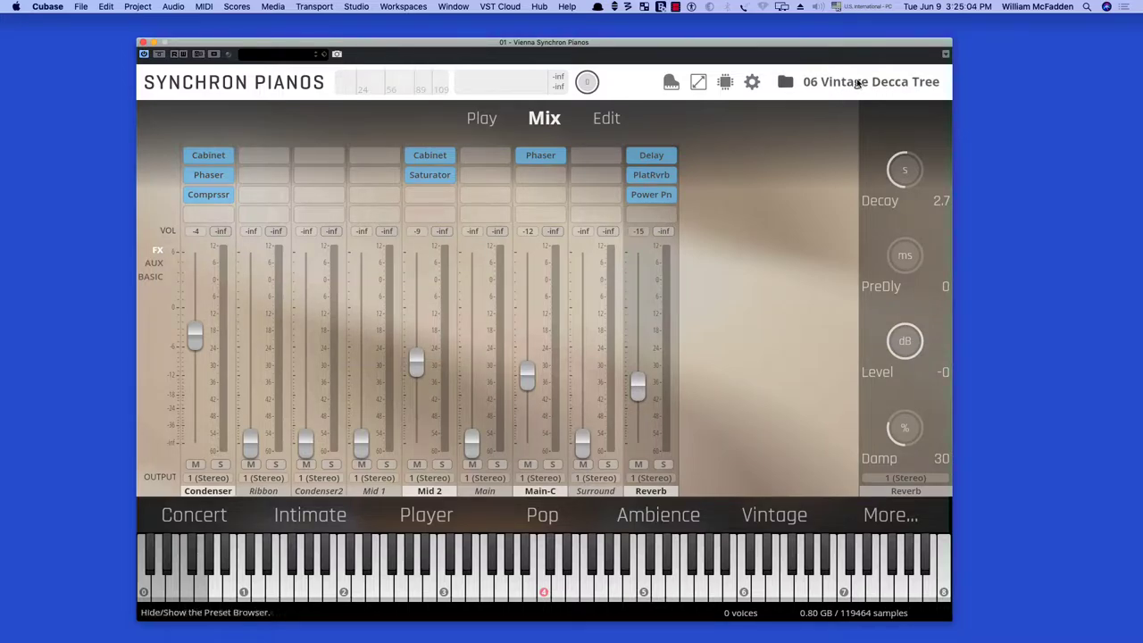
left_click(857, 82)
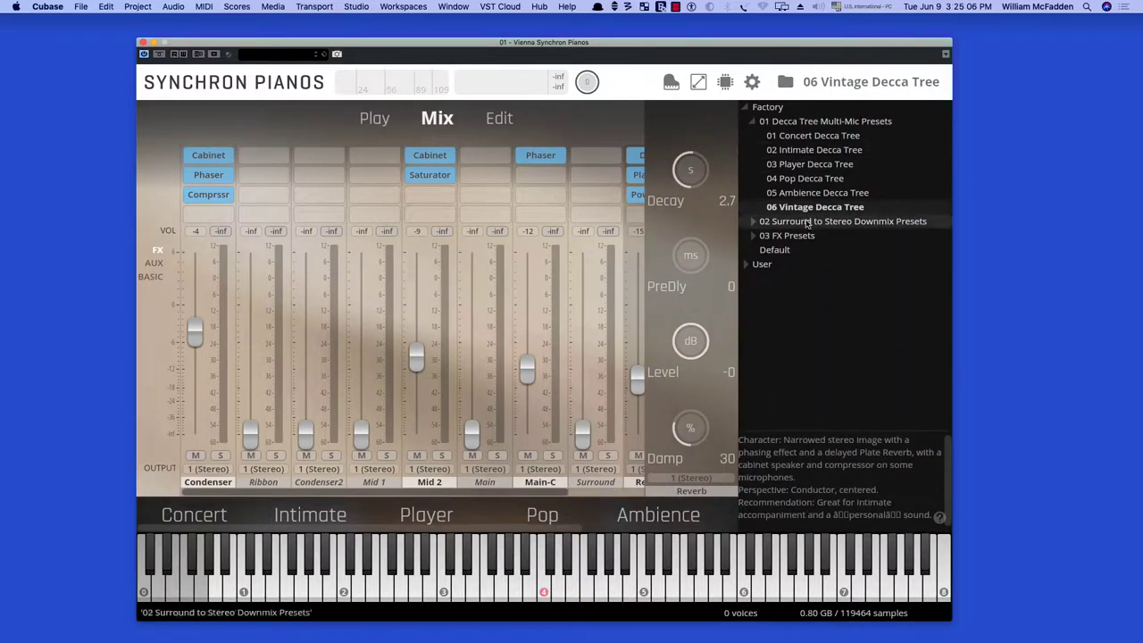
left_click(807, 222)
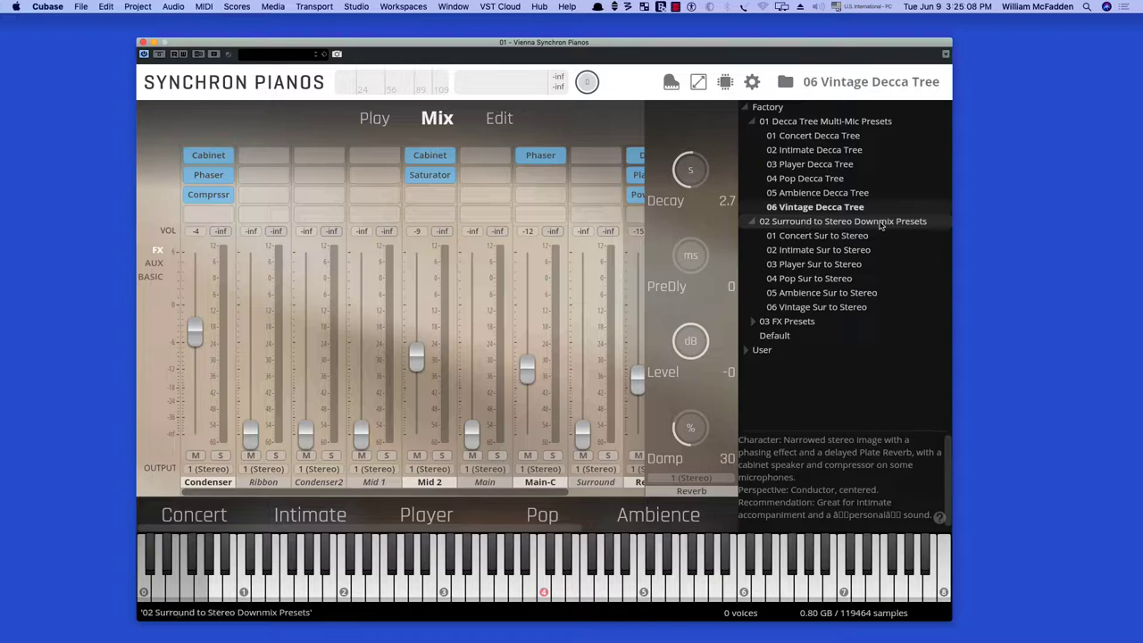
double_click(809, 236)
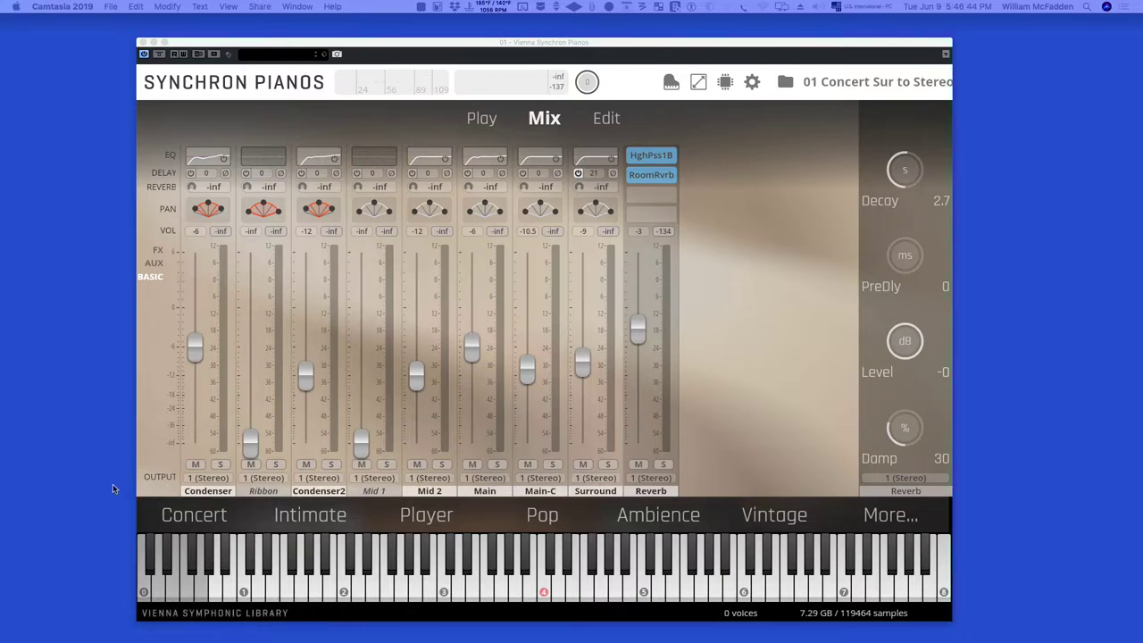
Load 02 Intimate Sur to Stereo and play it back through the mixer.
left_click(897, 83)
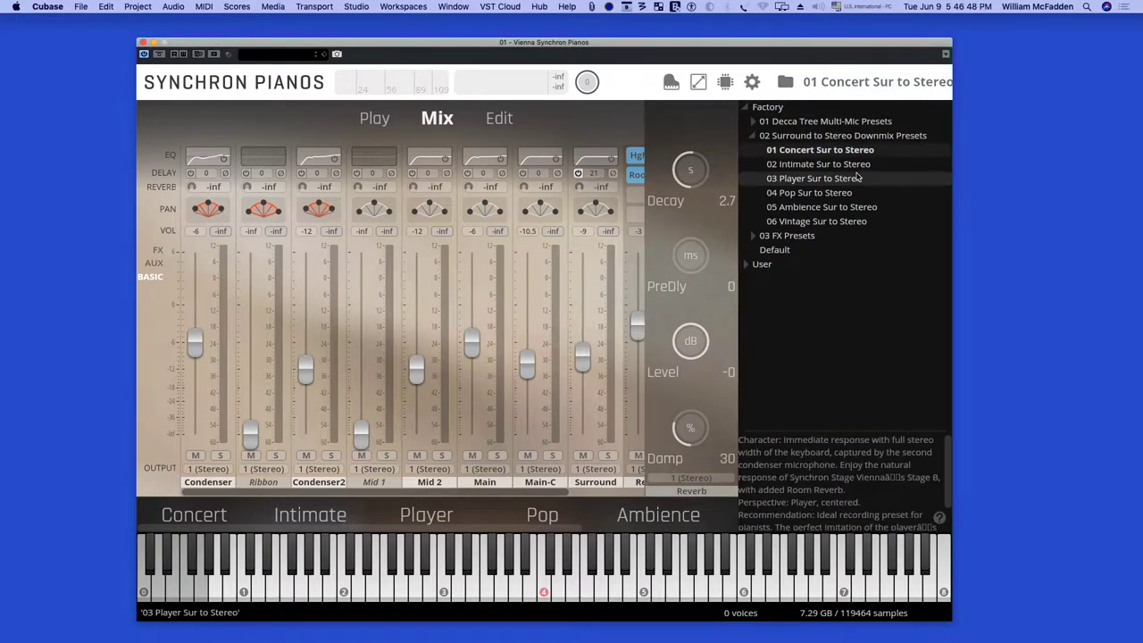
left_click(828, 165)
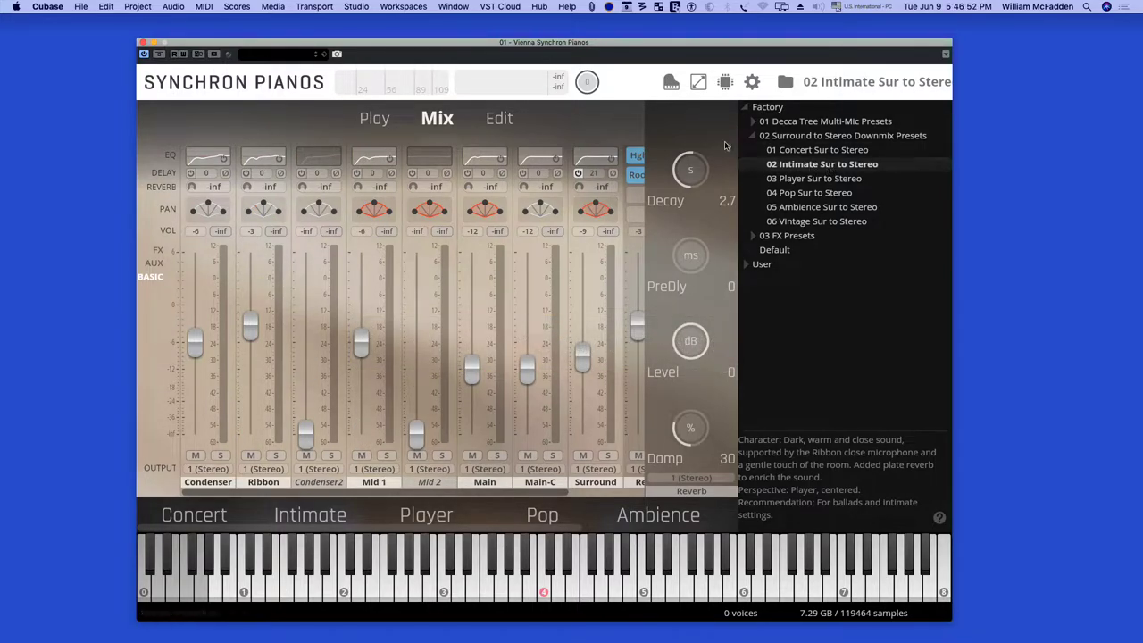
left_click(840, 83)
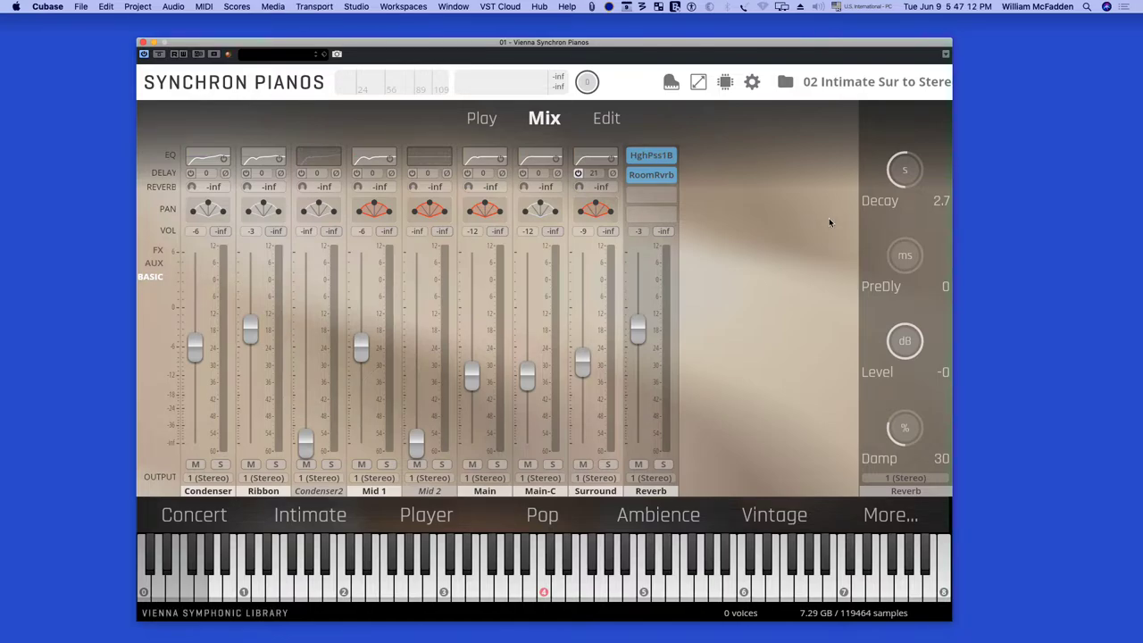
key("space")
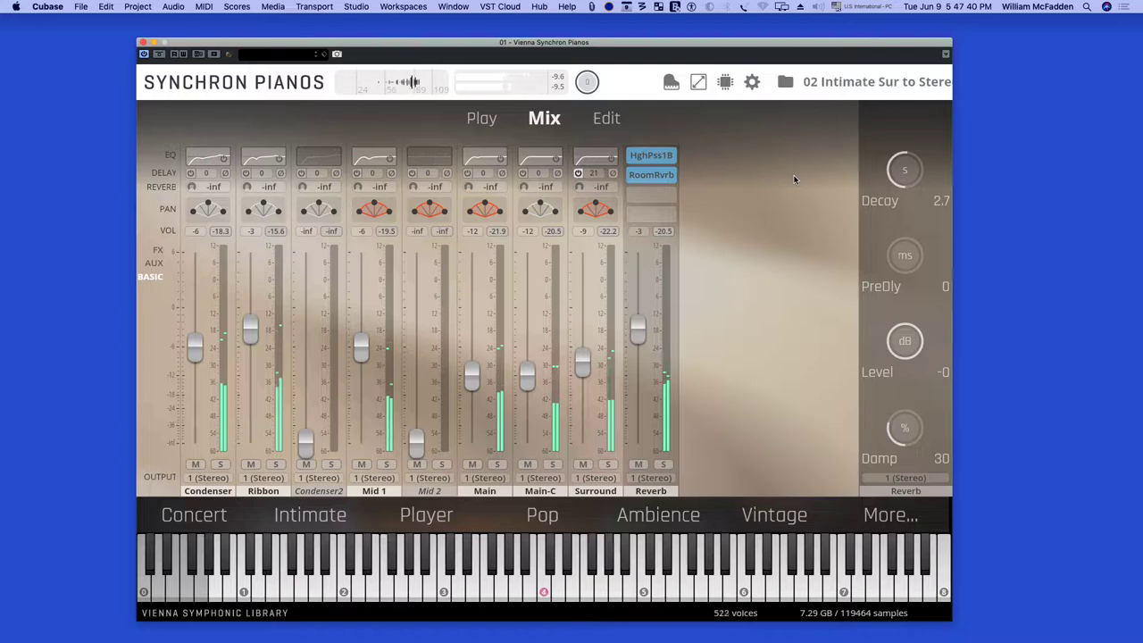
Load the 03 Player Sur to Stereo preset from the Preset Browser and return to the full mixer.
left_click(853, 85)
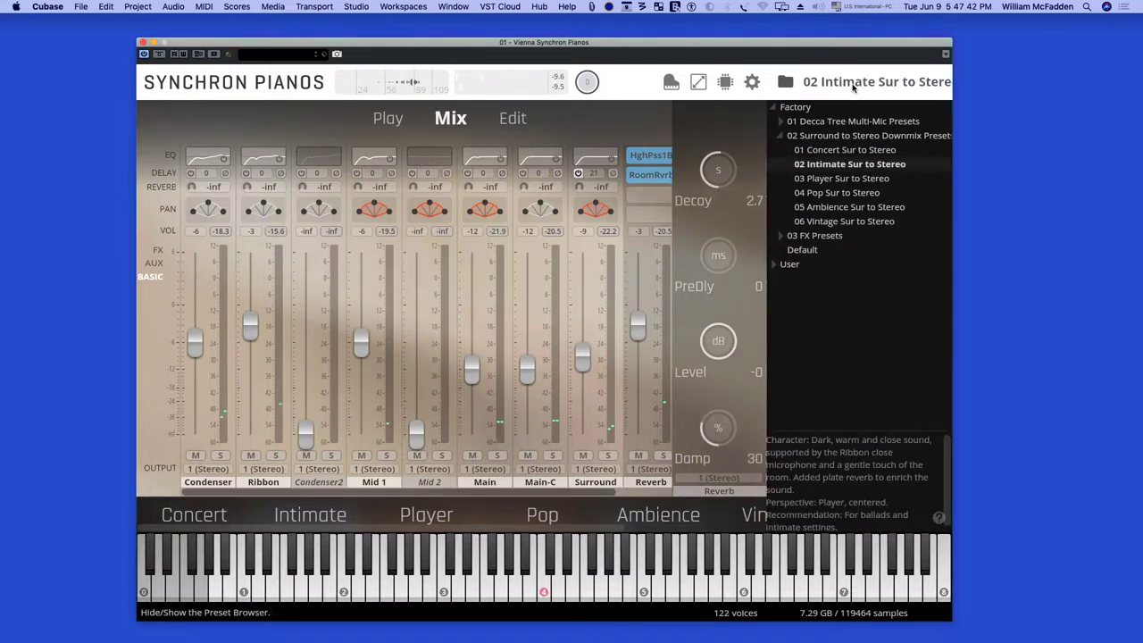
double_click(804, 178)
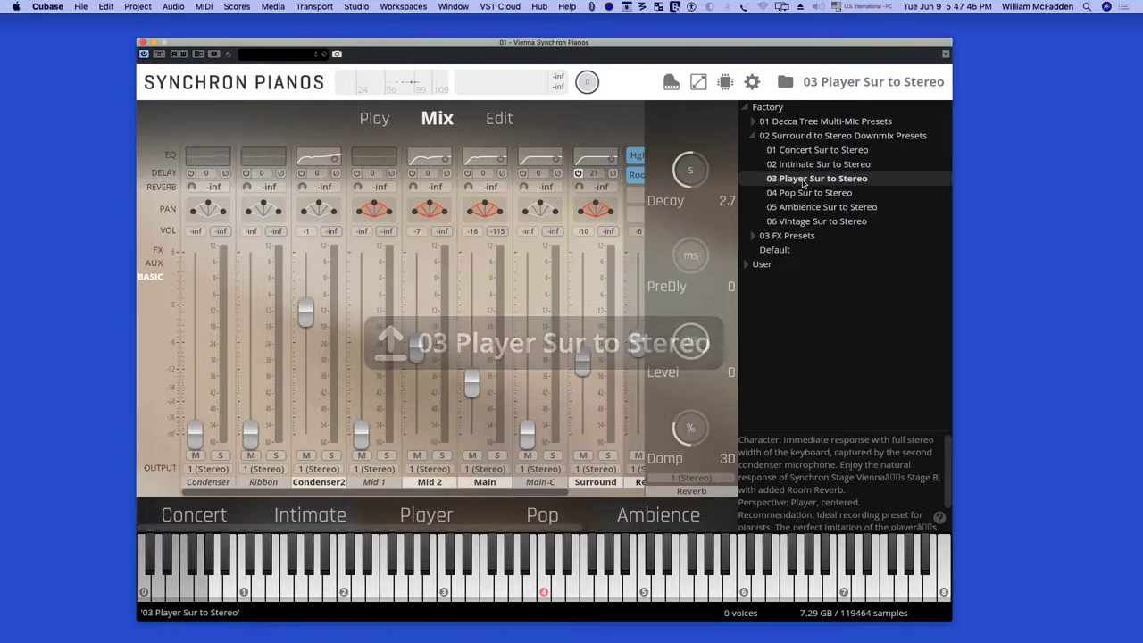
left_click(855, 85)
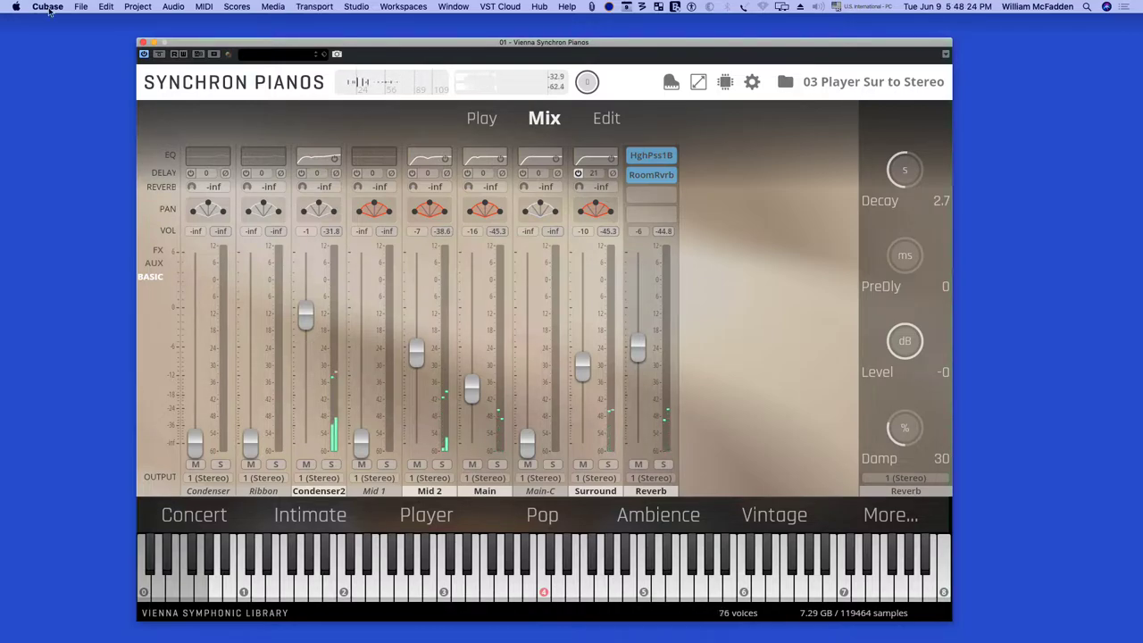
Load the 04 Pop Sur to Stereo preset, then start playback to hear it.
left_click(785, 82)
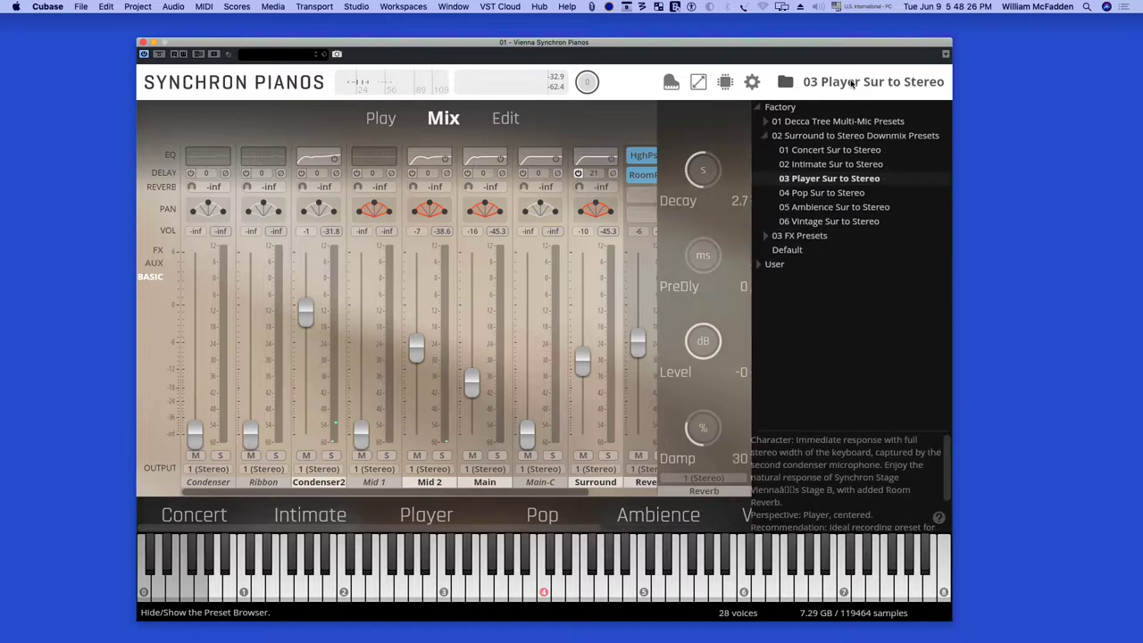
left_click(814, 195)
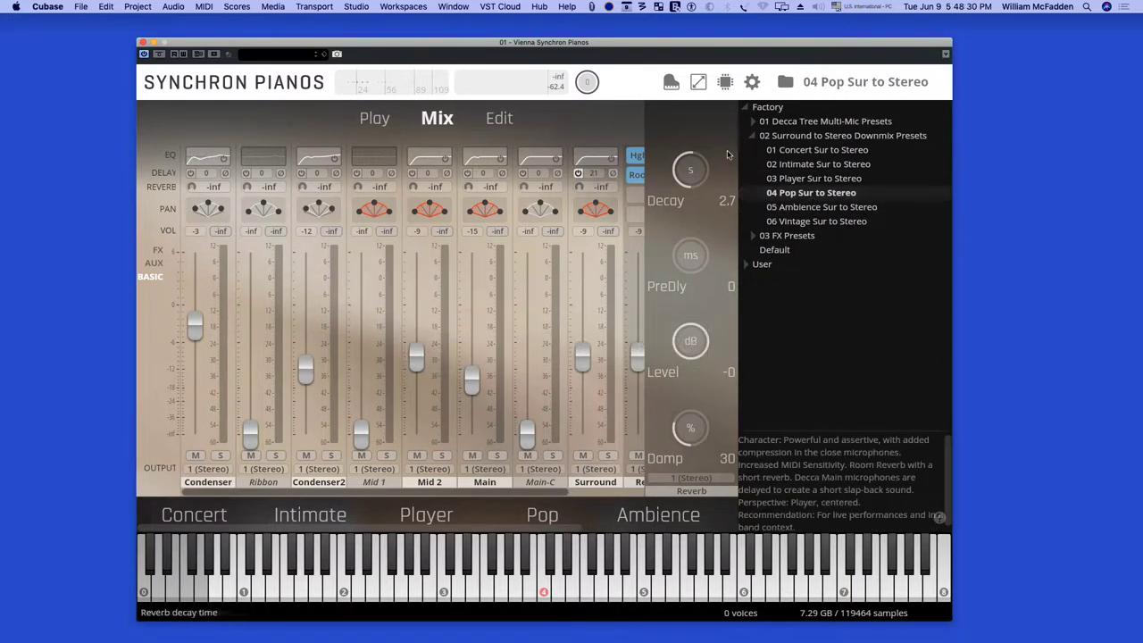
left_click(837, 81)
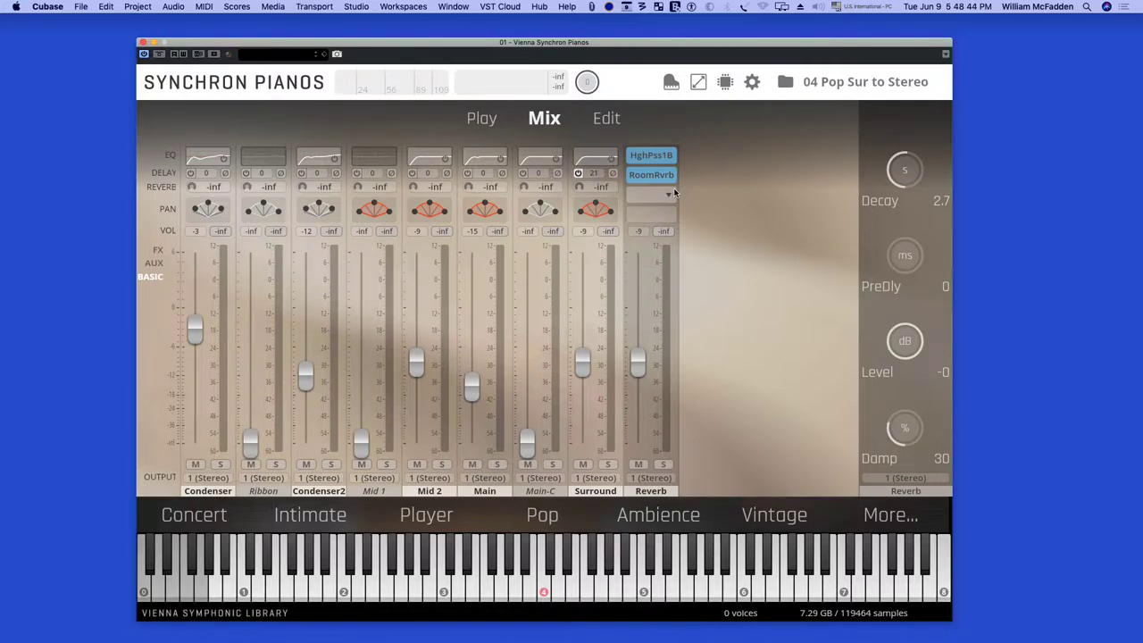
key("space")
Load the 05 Ambience Sur to Stereo preset and return to the full mixer view.
left_click(875, 83)
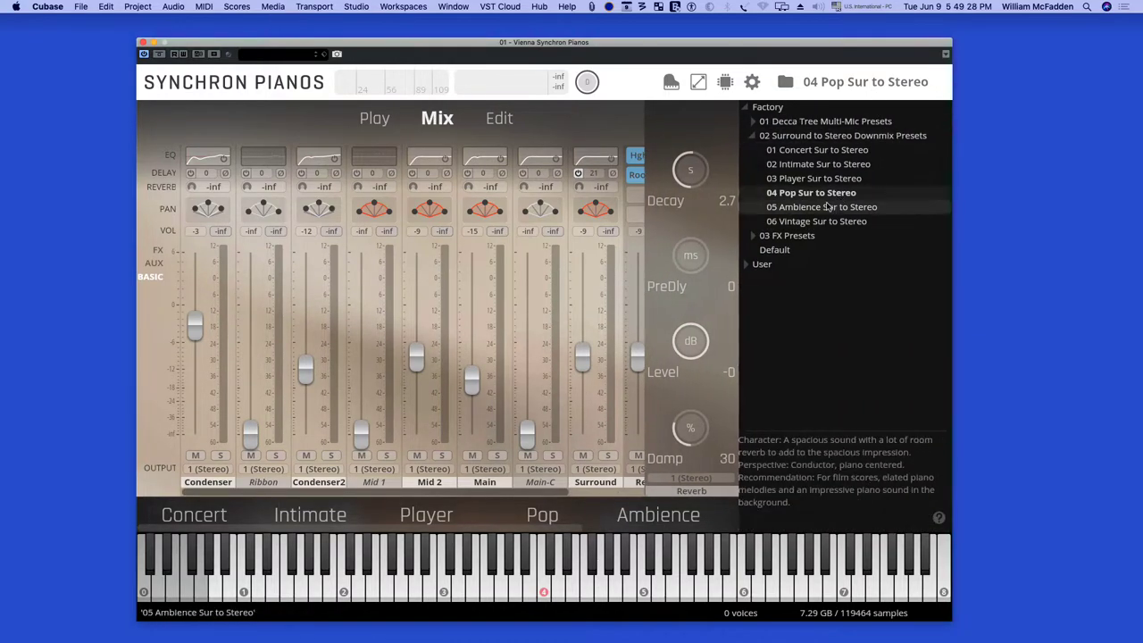
double_click(819, 207)
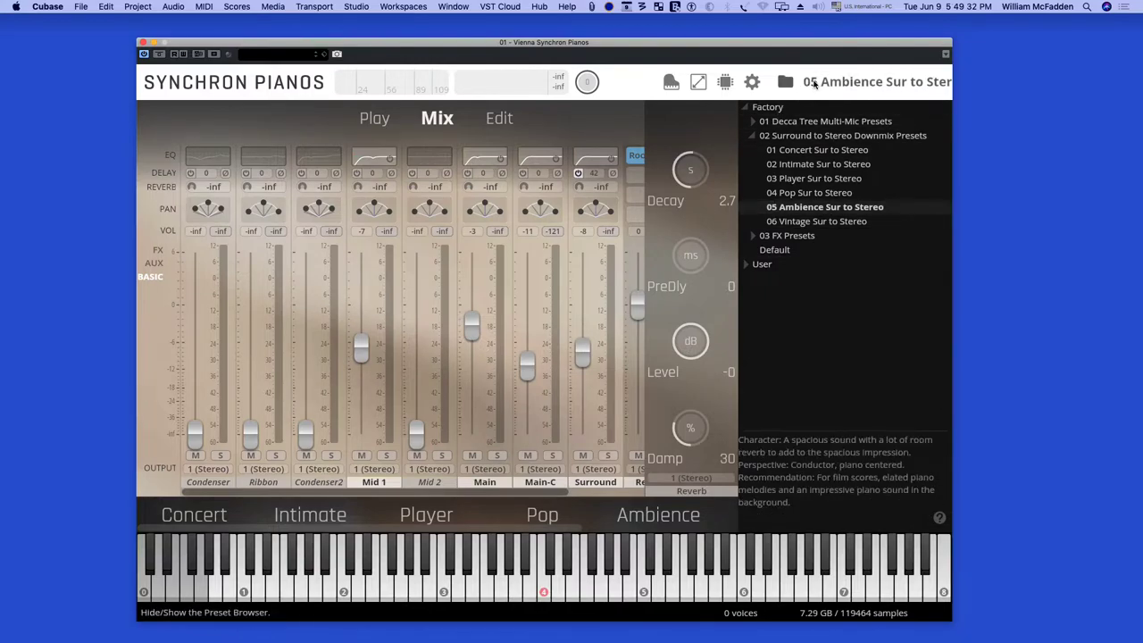
left_click(814, 83)
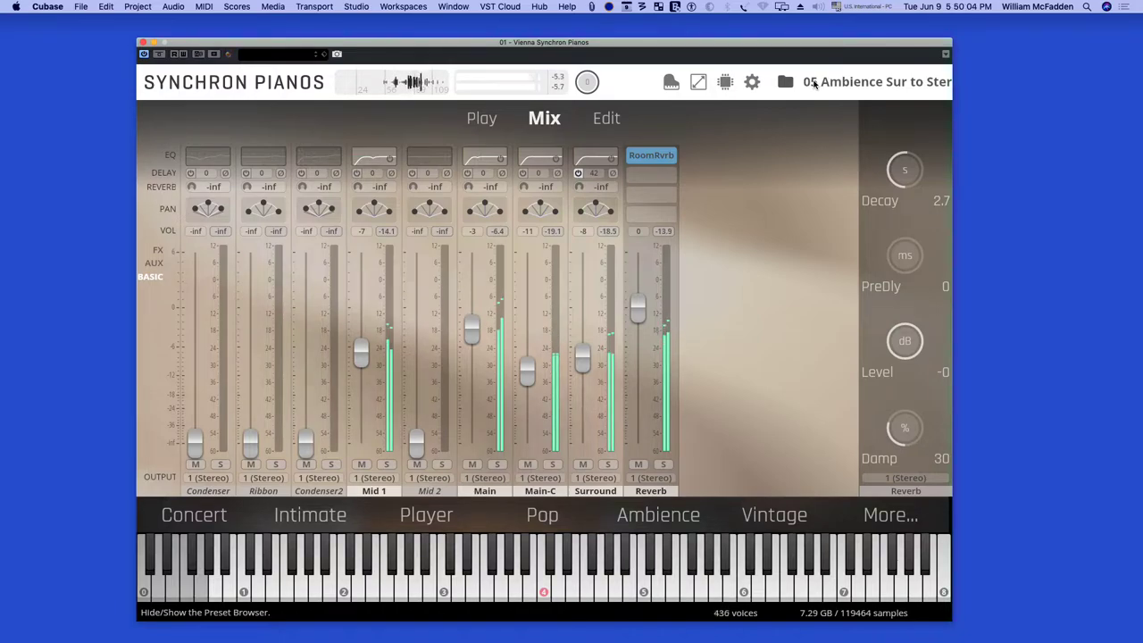
Load and play the 06 Vintage Sur to Stereo preset, then reopen the preset list.
left_click(860, 82)
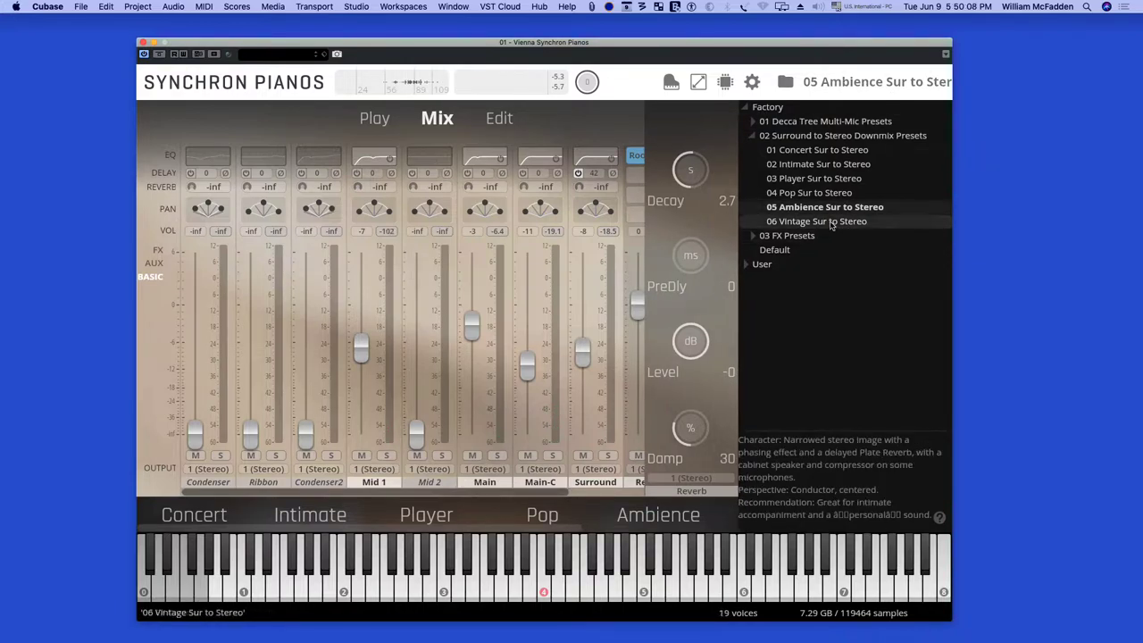
double_click(828, 221)
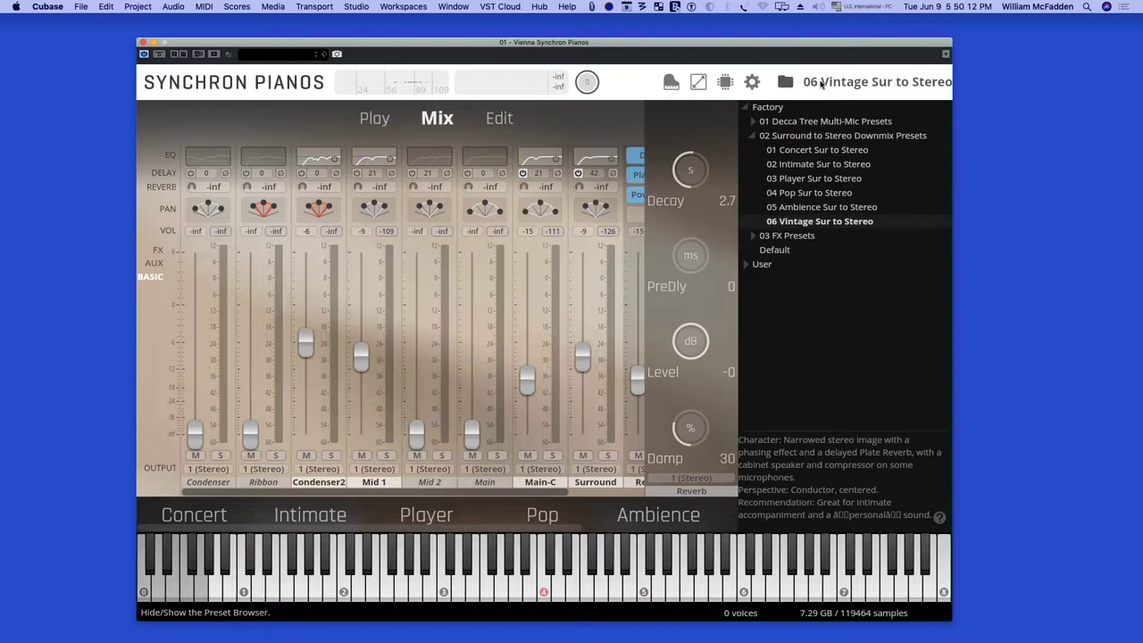
left_click(821, 84)
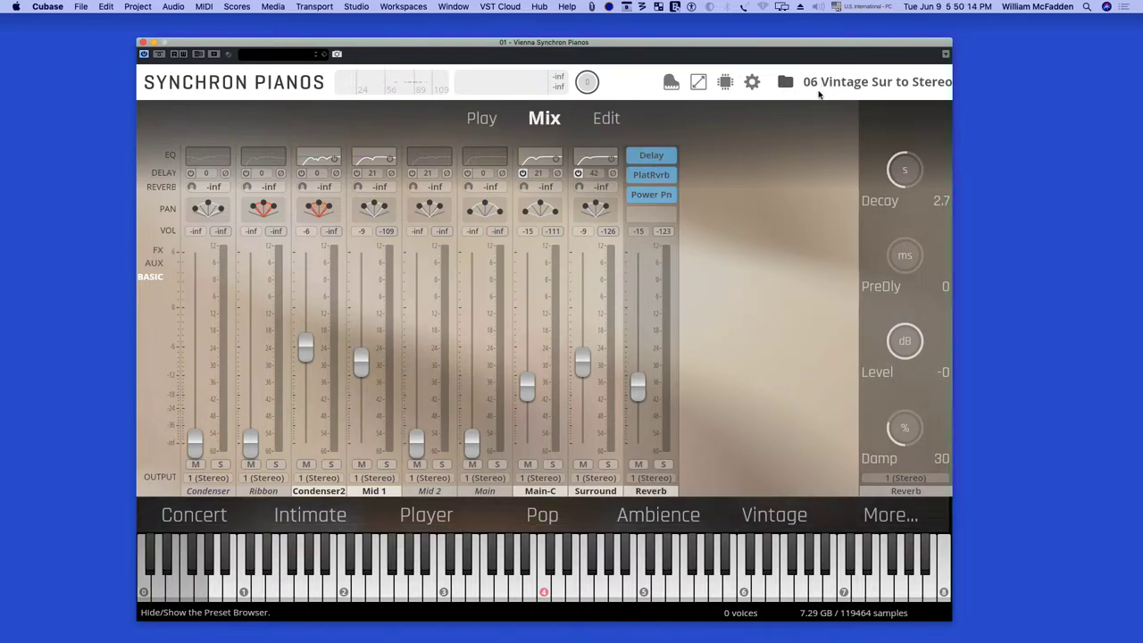
key("space")
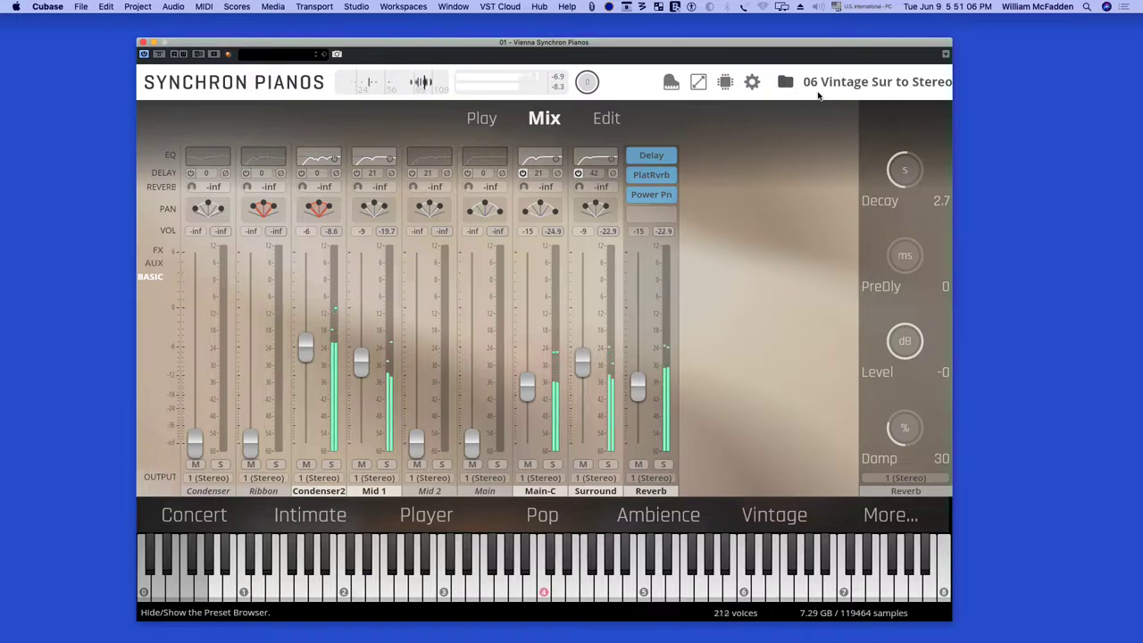
left_click(854, 83)
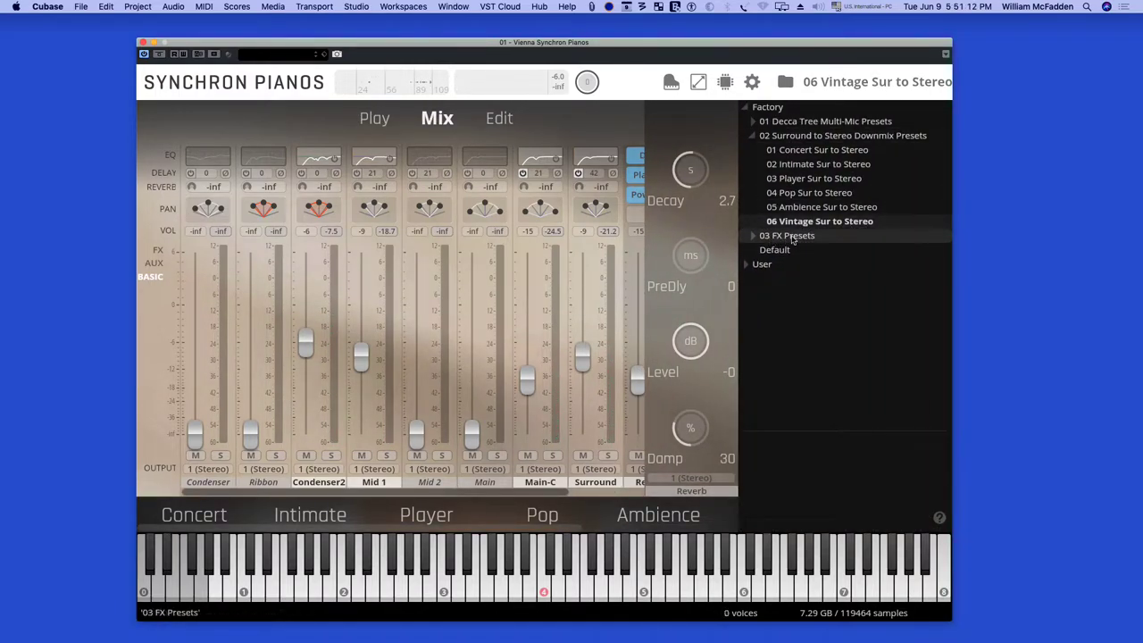
Load 01 Evolution from the FX Presets folder, then collapse that folder and hide the browser.
left_click(754, 235)
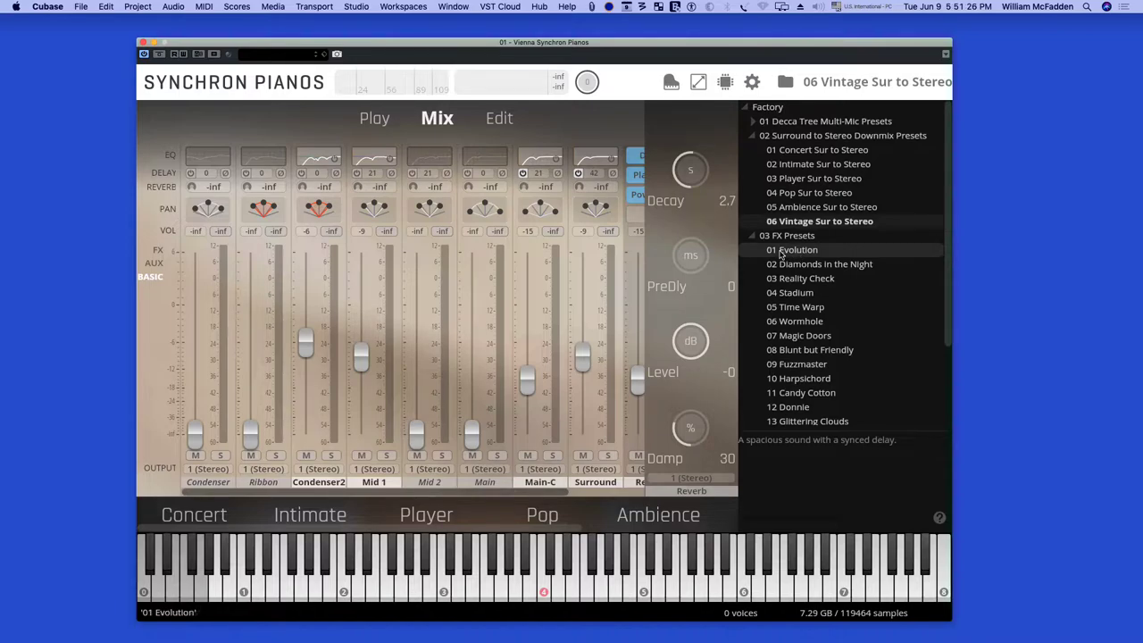
double_click(781, 255)
left_click(835, 82)
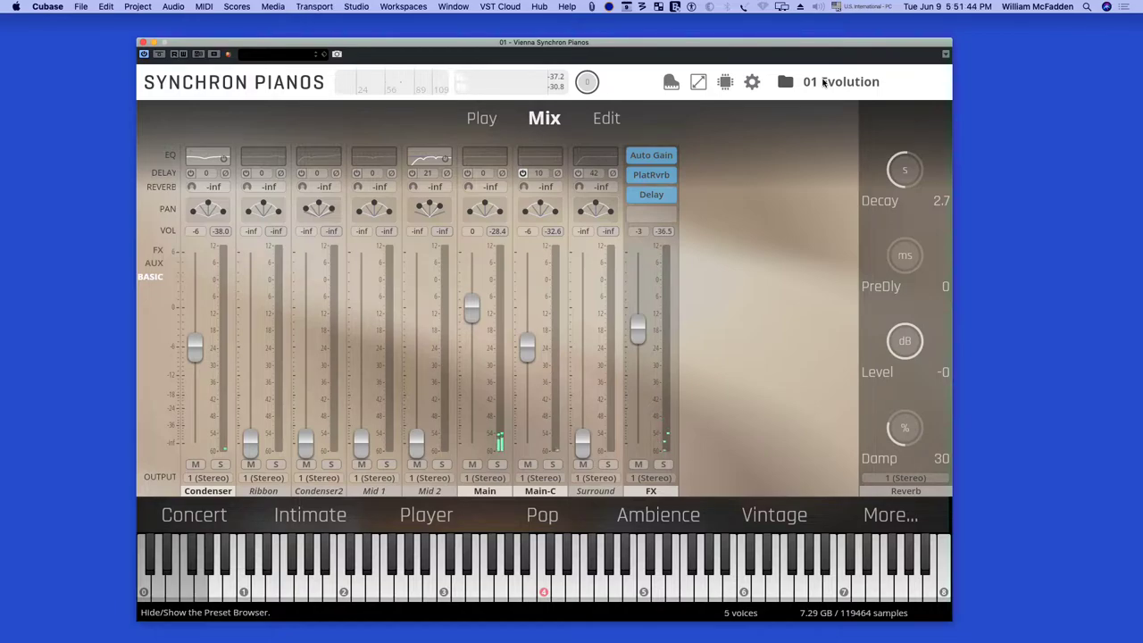
left_click(842, 79)
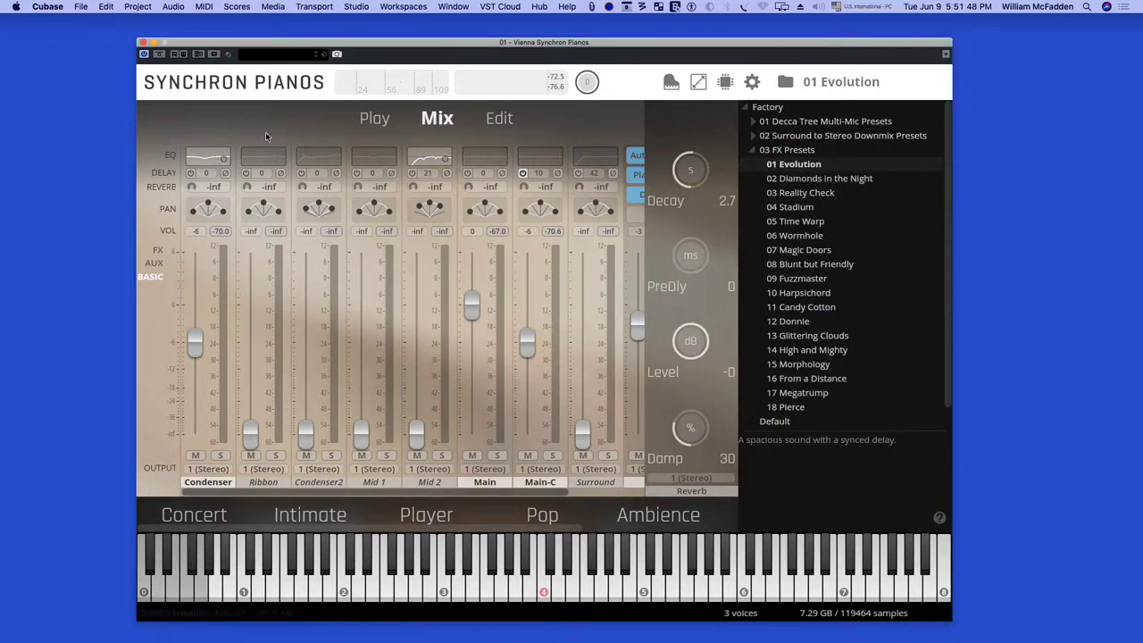
left_click(799, 152)
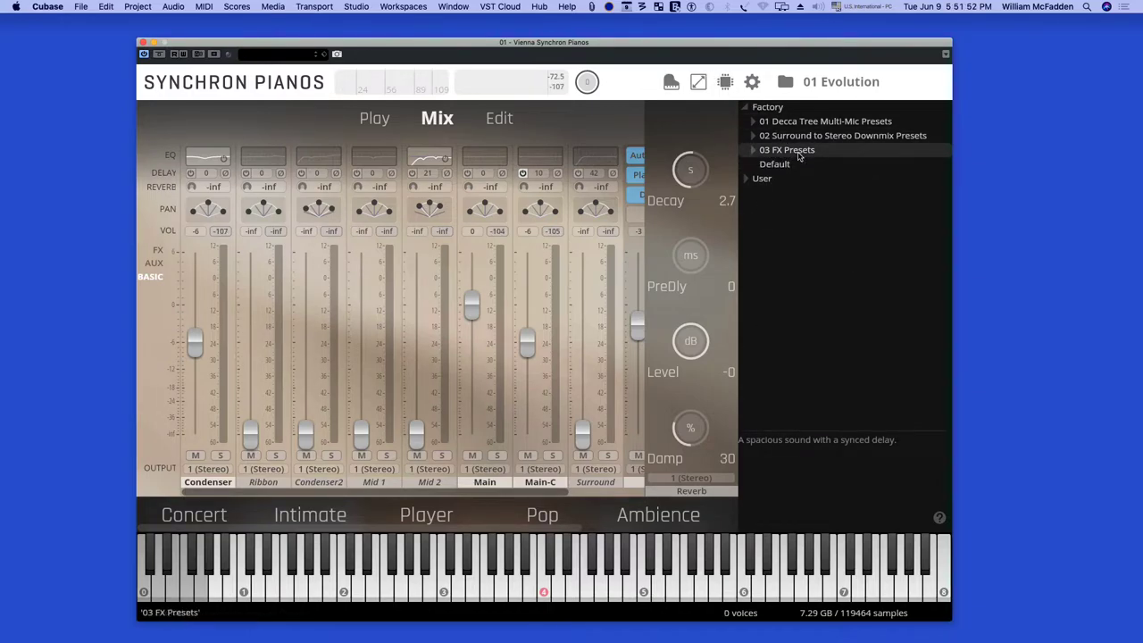
left_click(785, 81)
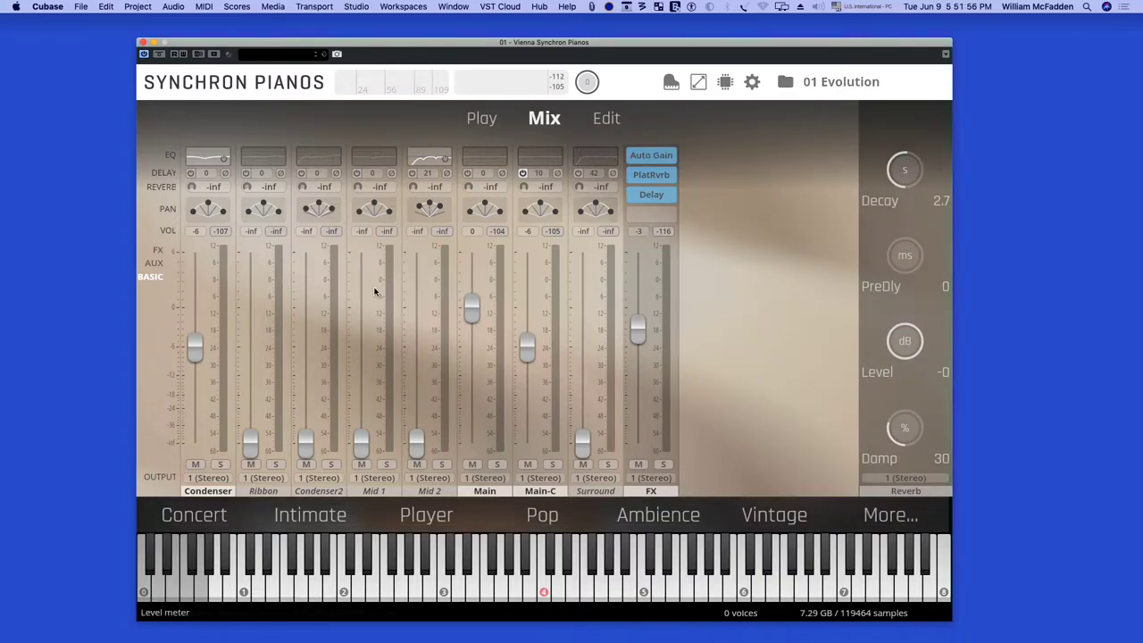
Show the mixer's FX inserts and inspect, then close, the Condenser's RoomRvrb settings.
left_click(158, 252)
mouse_move(208, 156)
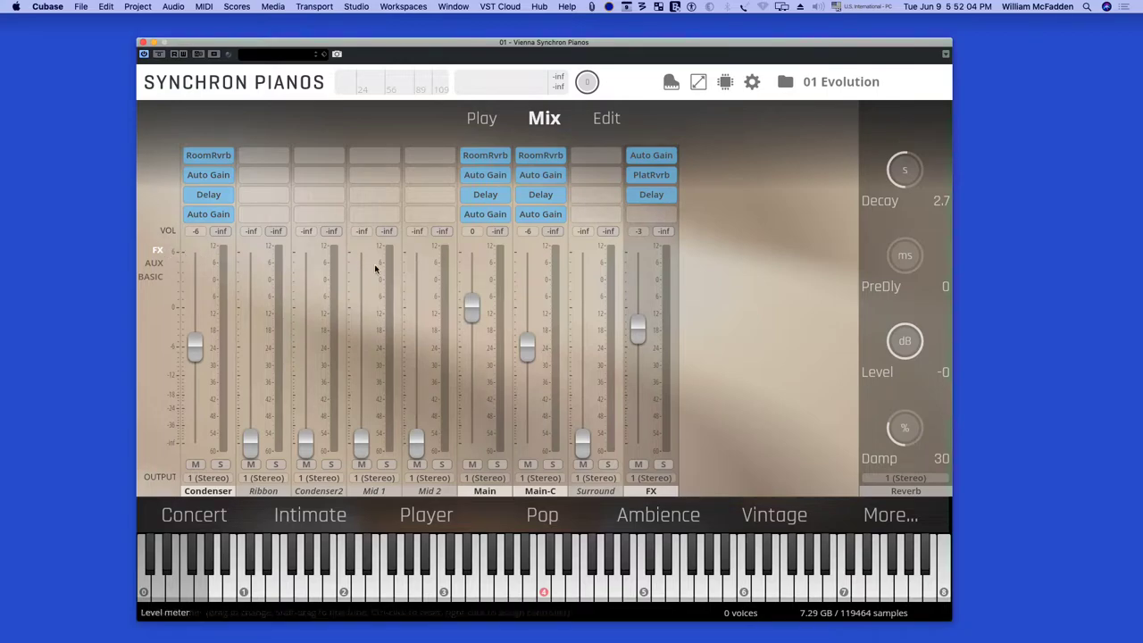
mouse_move(464, 176)
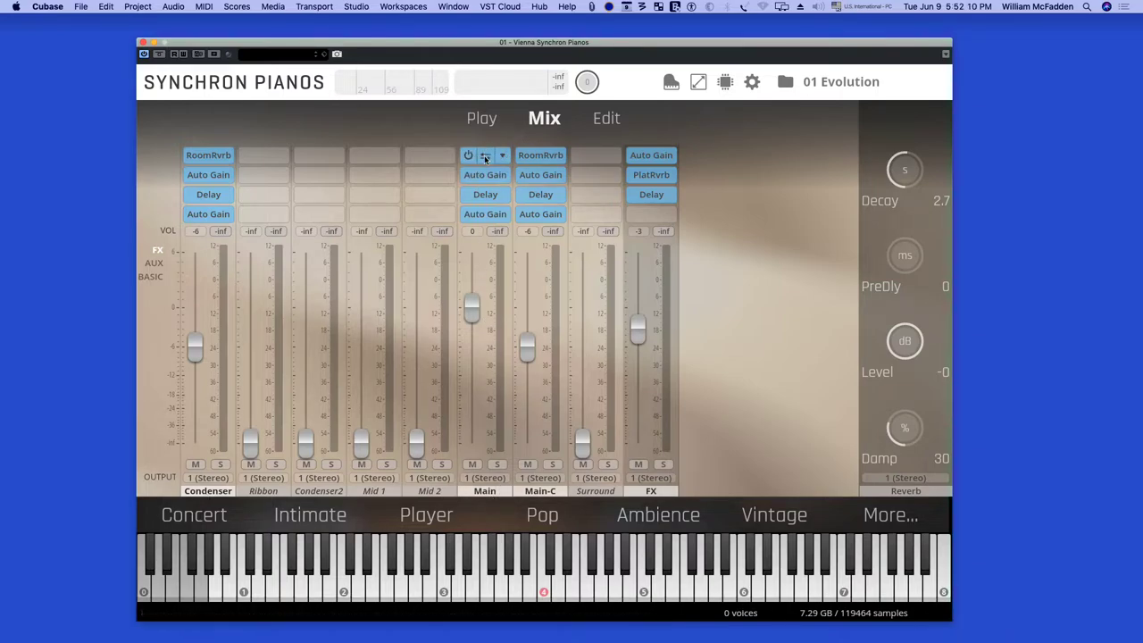
mouse_move(486, 193)
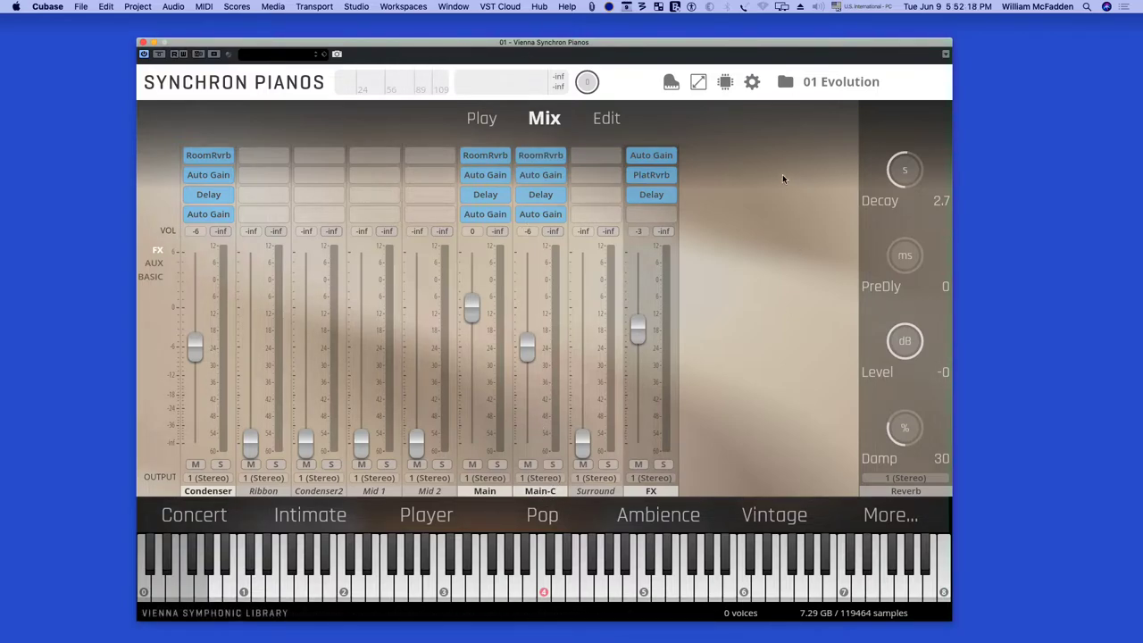
left_click(207, 156)
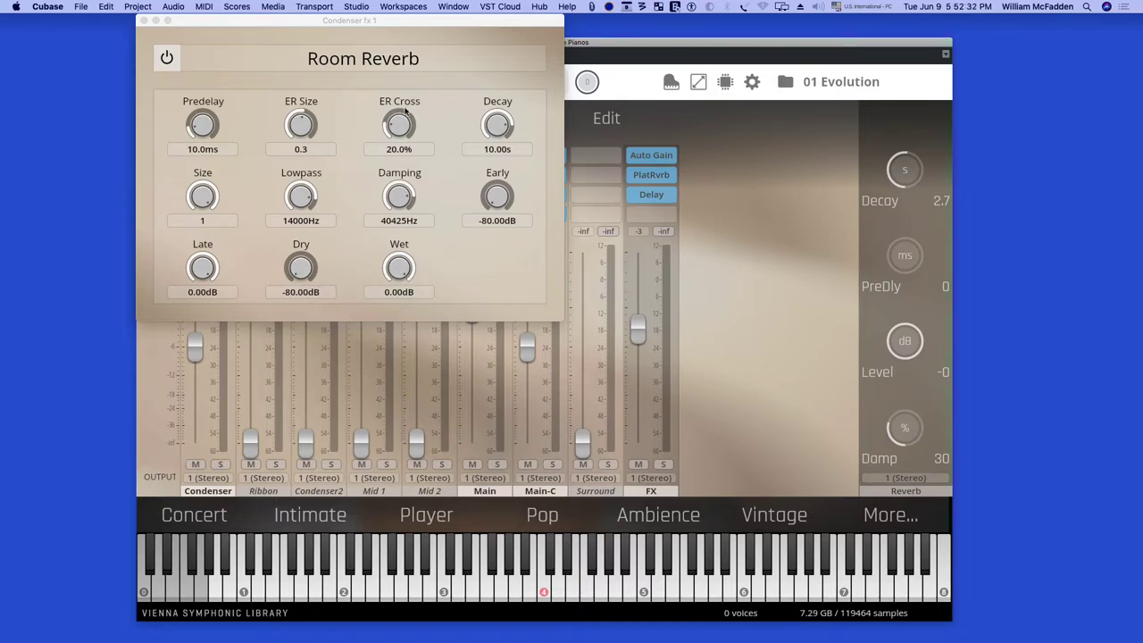
left_click(144, 20)
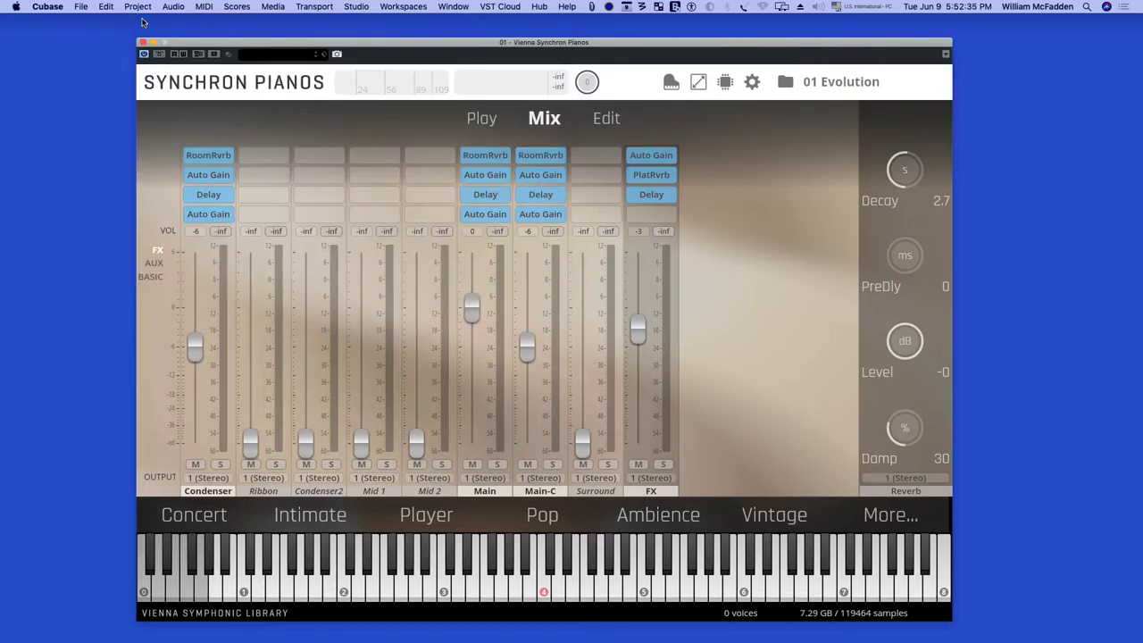
Expand the FX Presets folder and load 02 Diamonds in the Night.
left_click(855, 86)
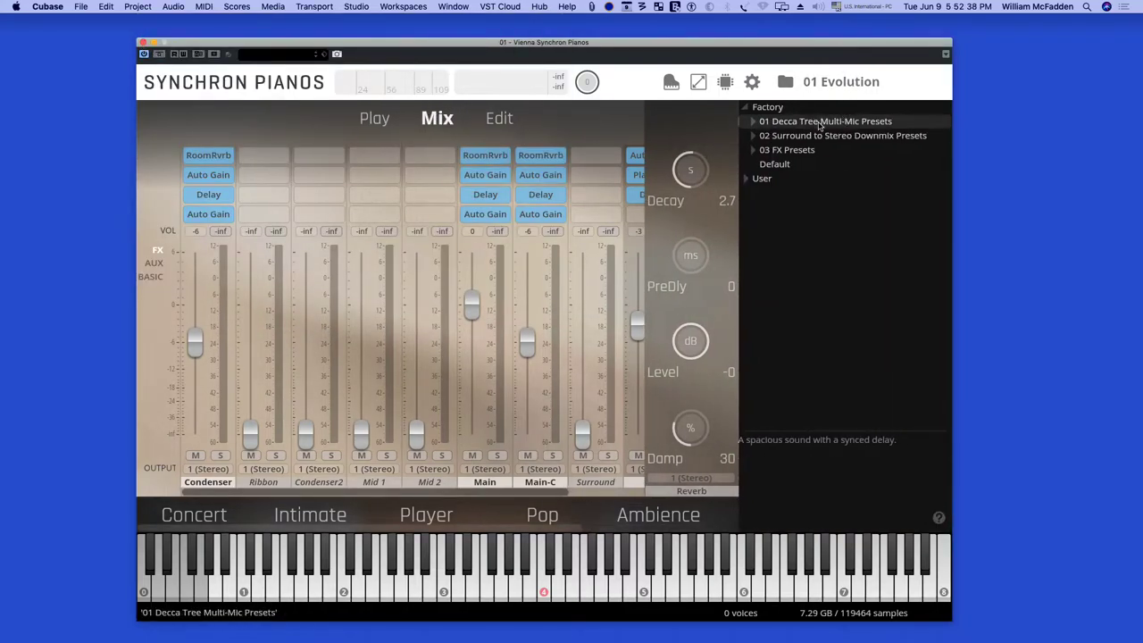
left_click(786, 150)
left_click(787, 149)
left_click(795, 164)
left_click(821, 179)
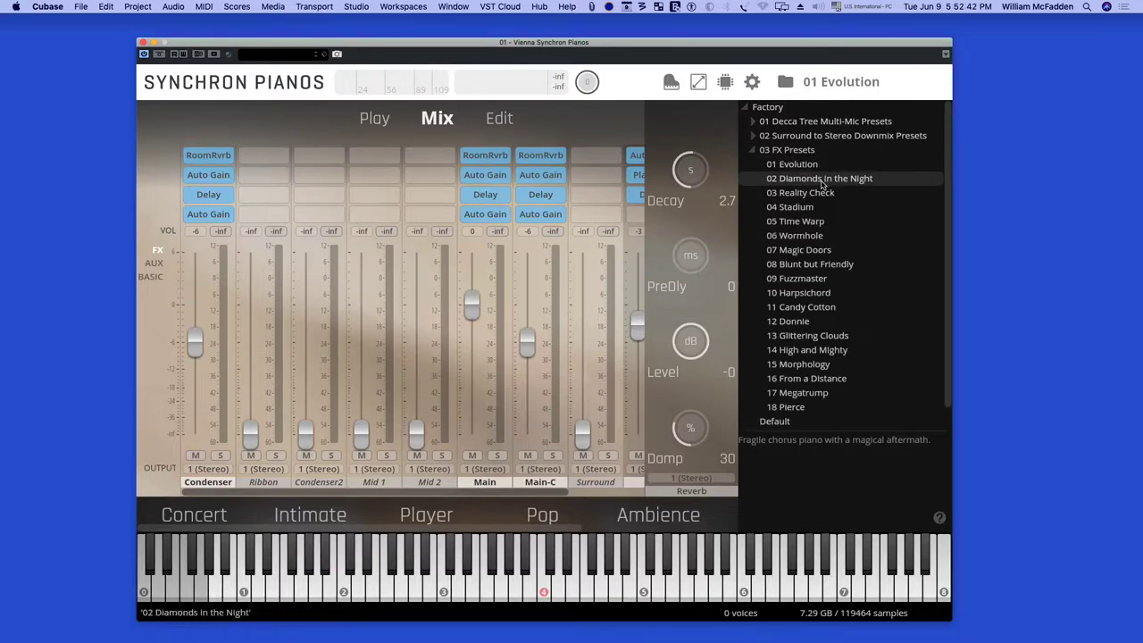
double_click(821, 179)
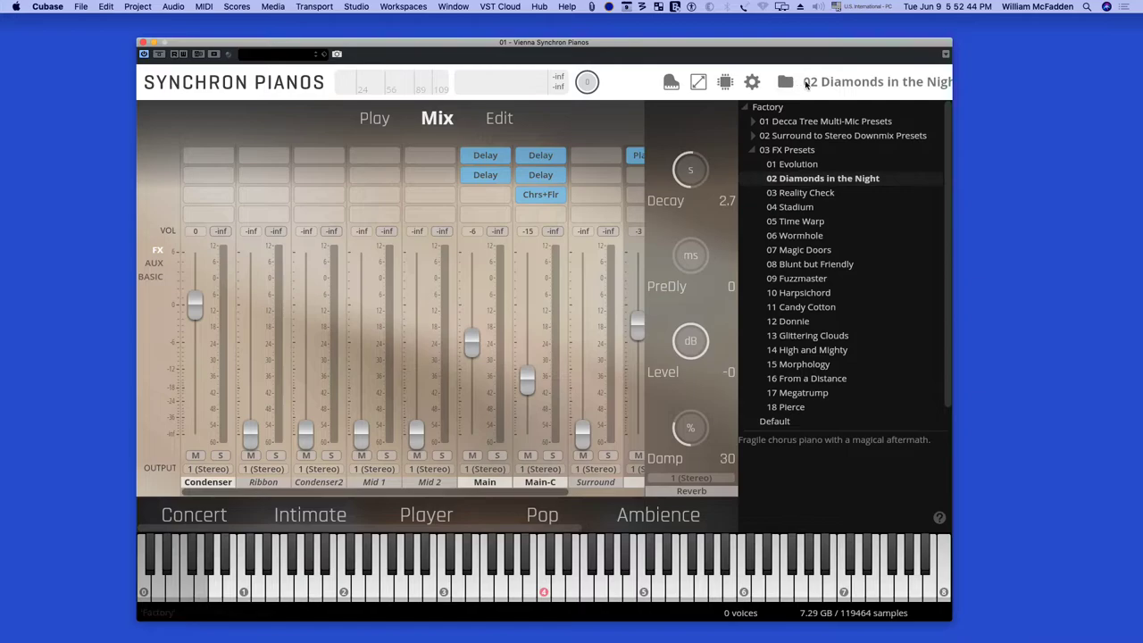
left_click(832, 83)
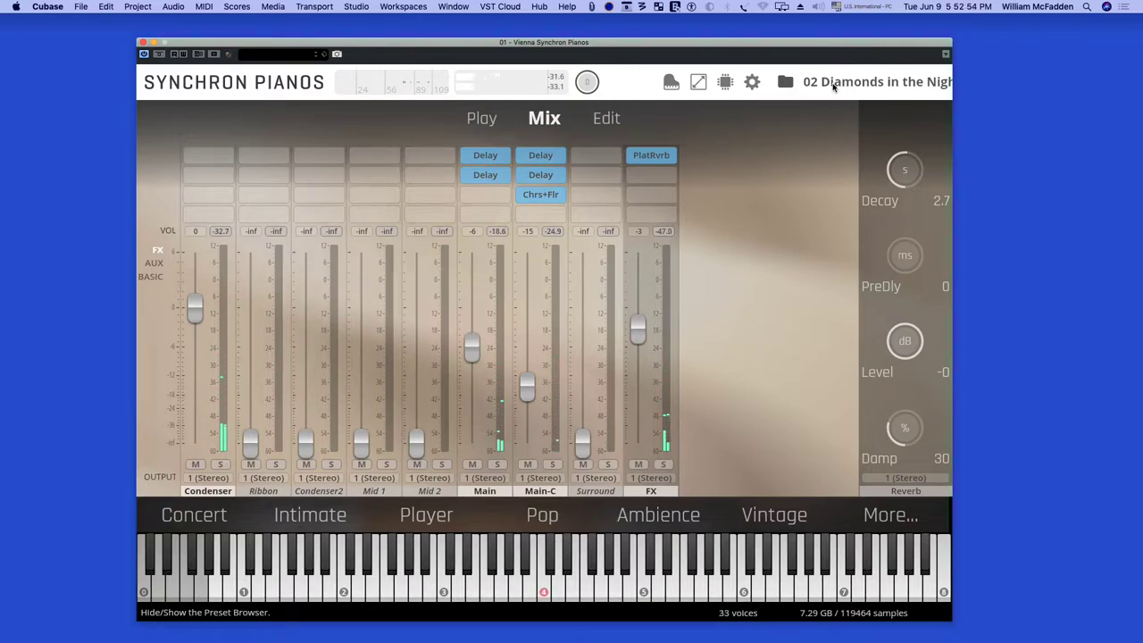
Switch to the 03 Reality Check FX preset and hide the browser.
left_click(856, 83)
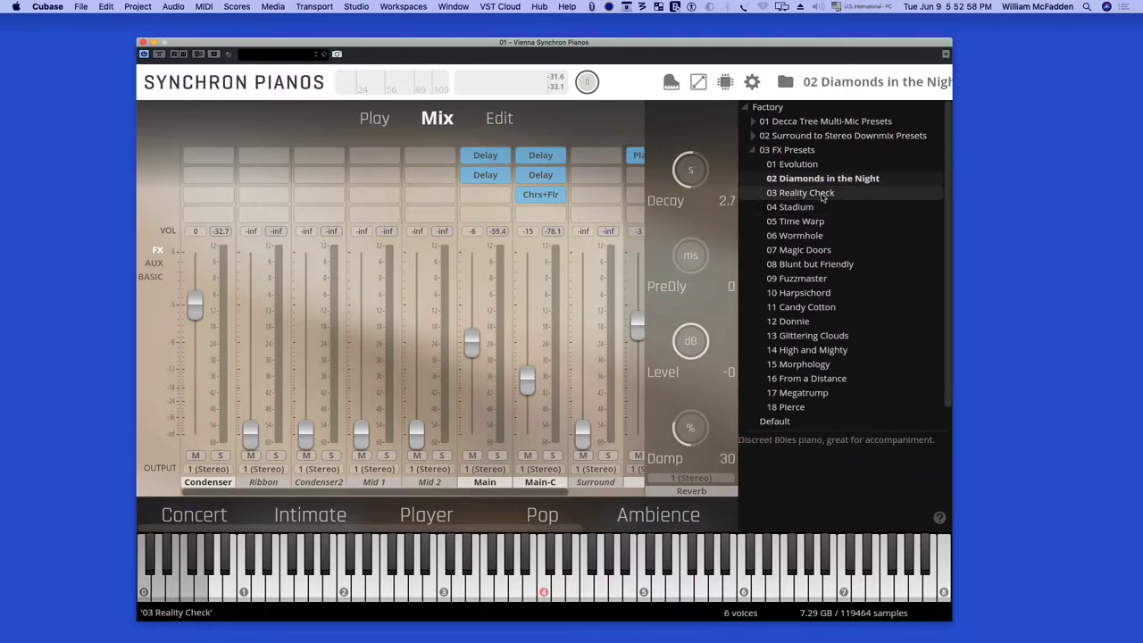
left_click(822, 195)
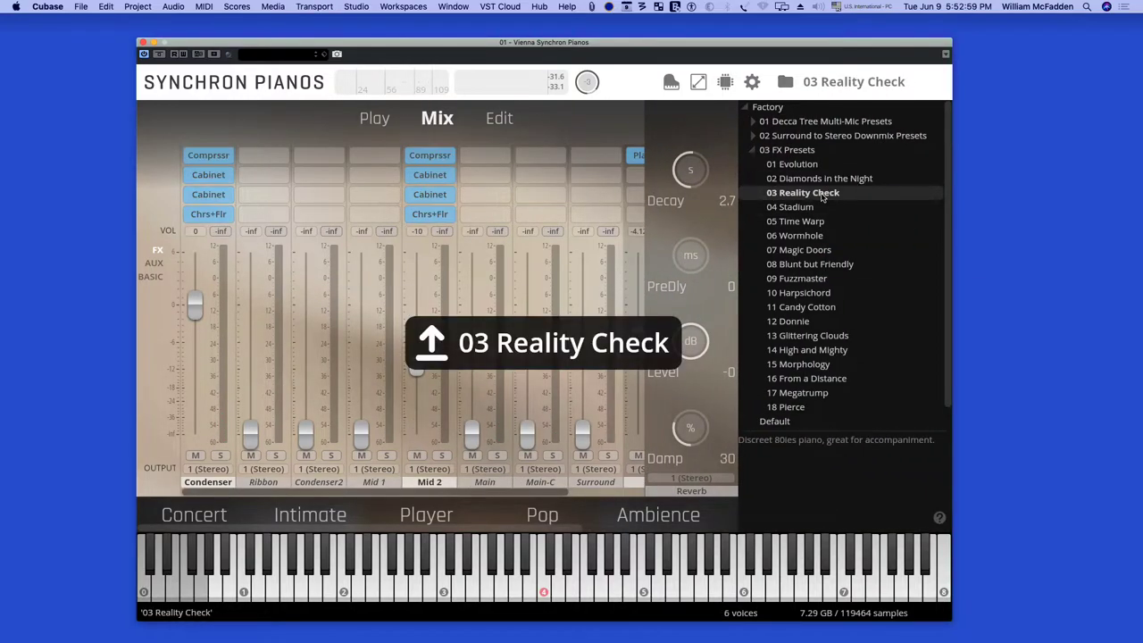
left_click(846, 84)
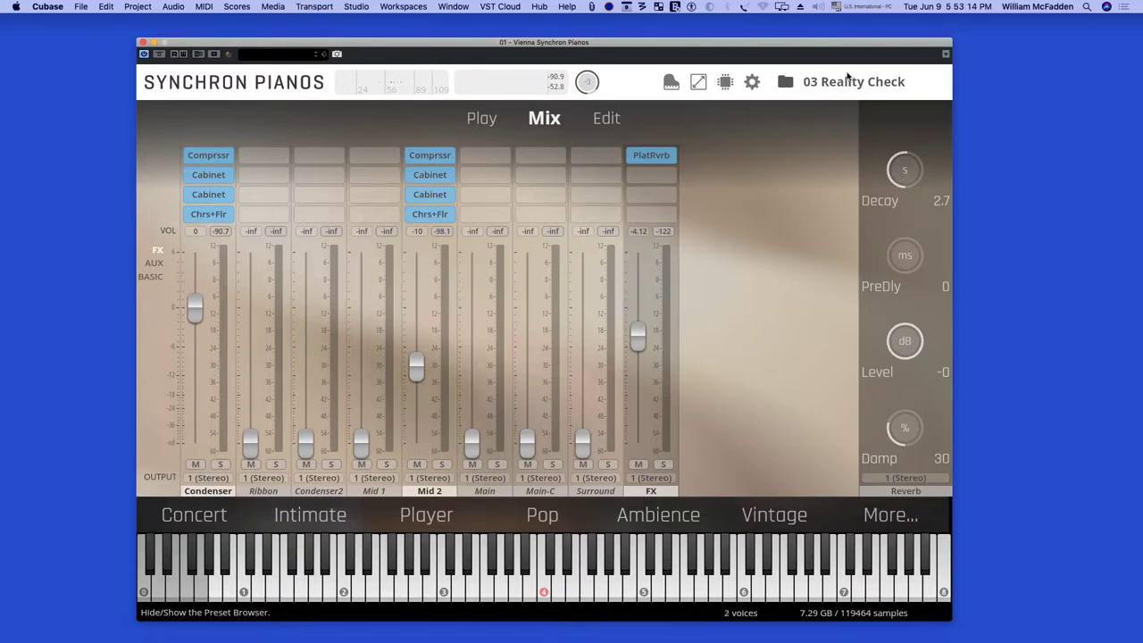
Audition the 04 Stadium and 05 Time Warp FX presets, ending on 06 Wormhole.
left_click(848, 80)
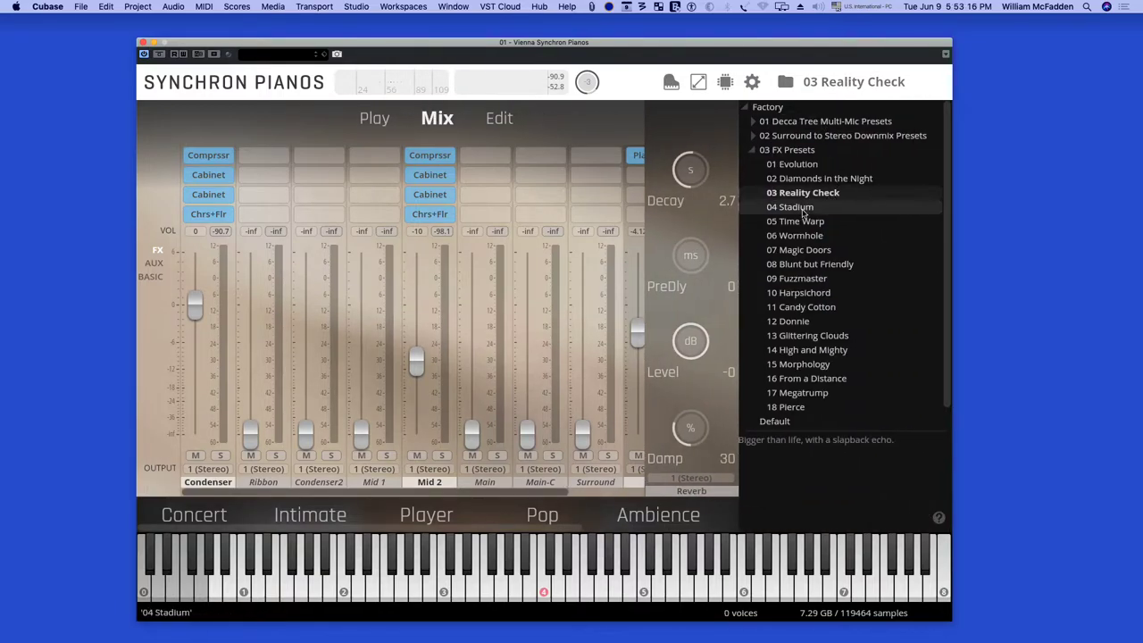
left_click(801, 207)
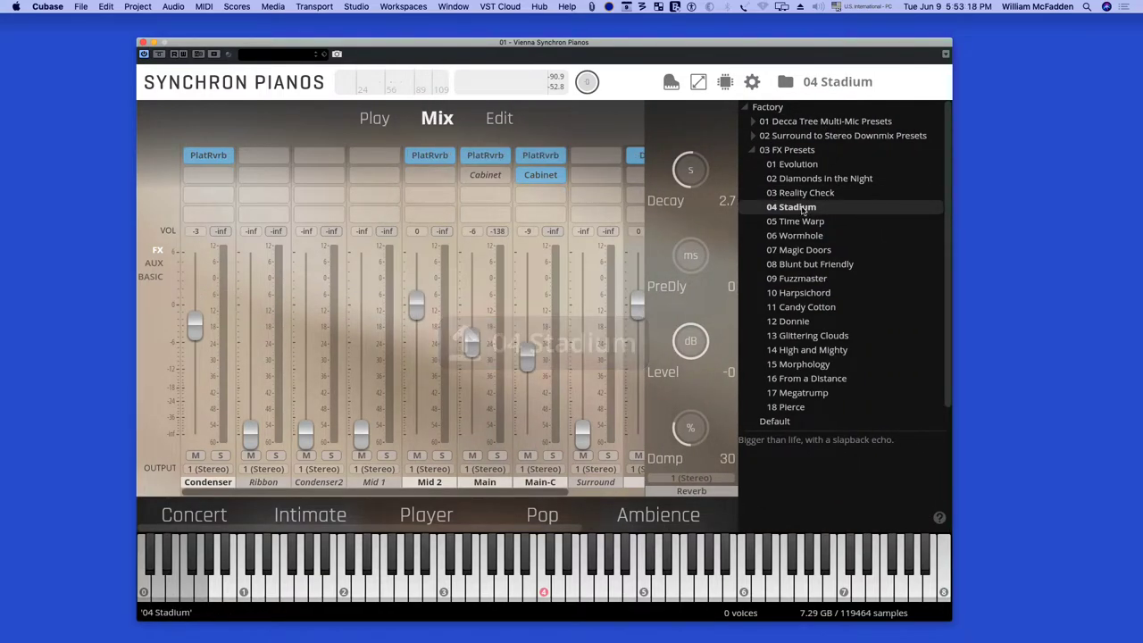
left_click(837, 83)
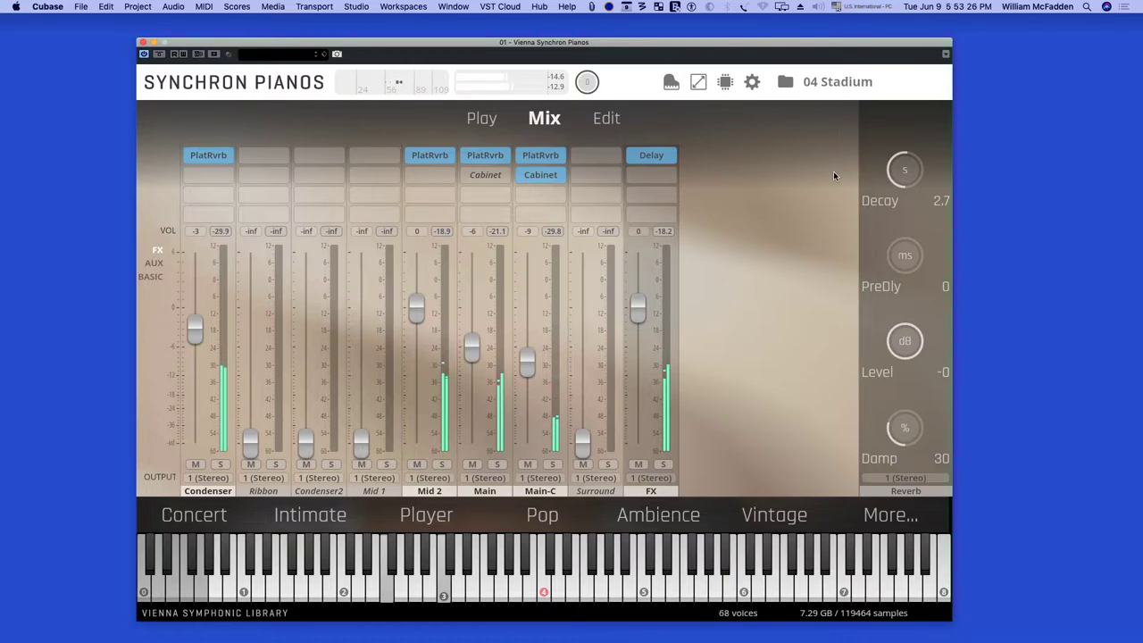
left_click(839, 82)
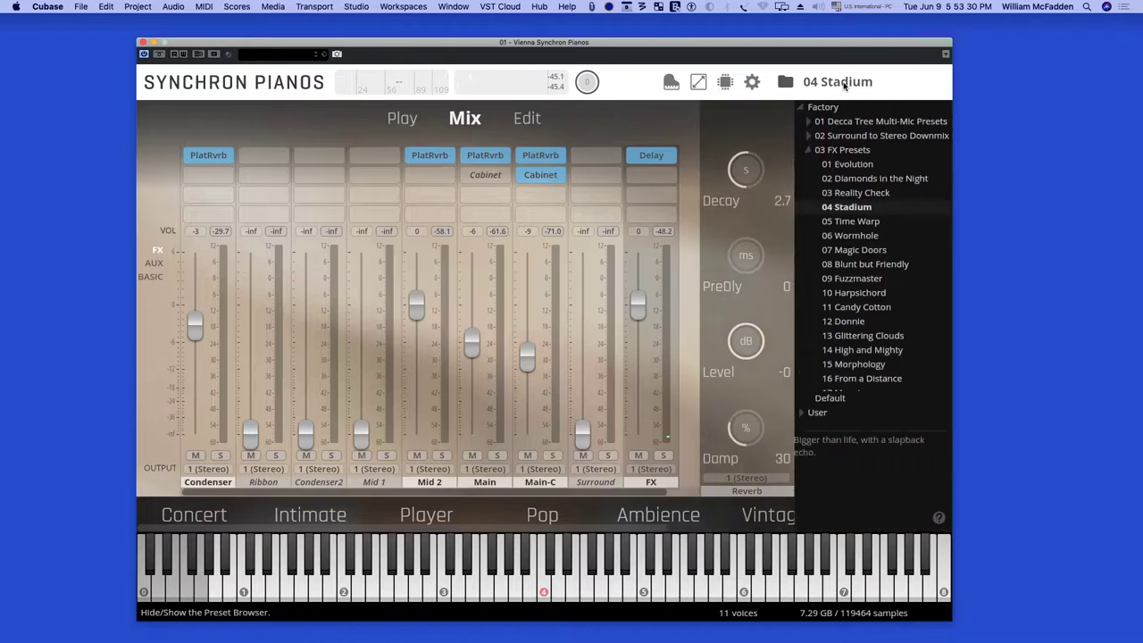
left_click(807, 222)
left_click(840, 83)
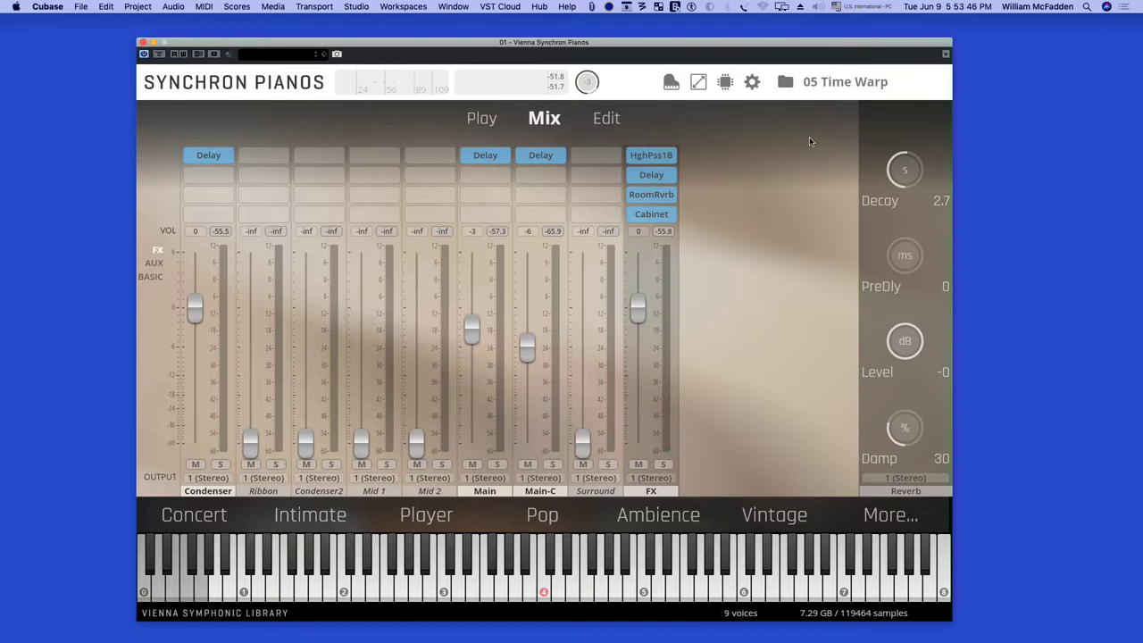
left_click(846, 82)
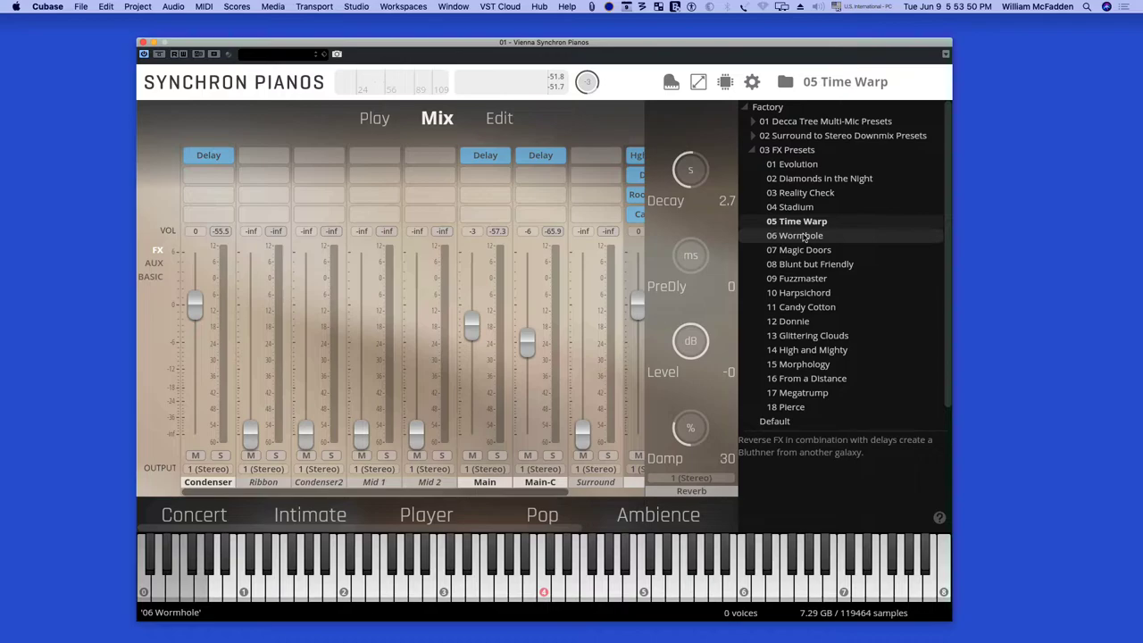
left_click(804, 236)
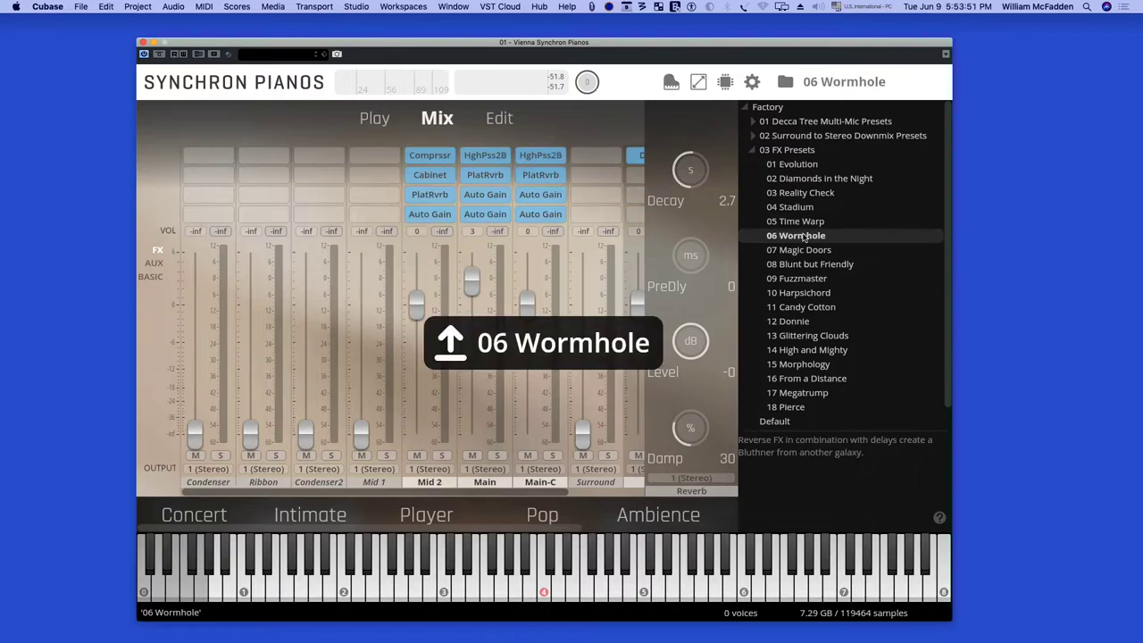
left_click(840, 84)
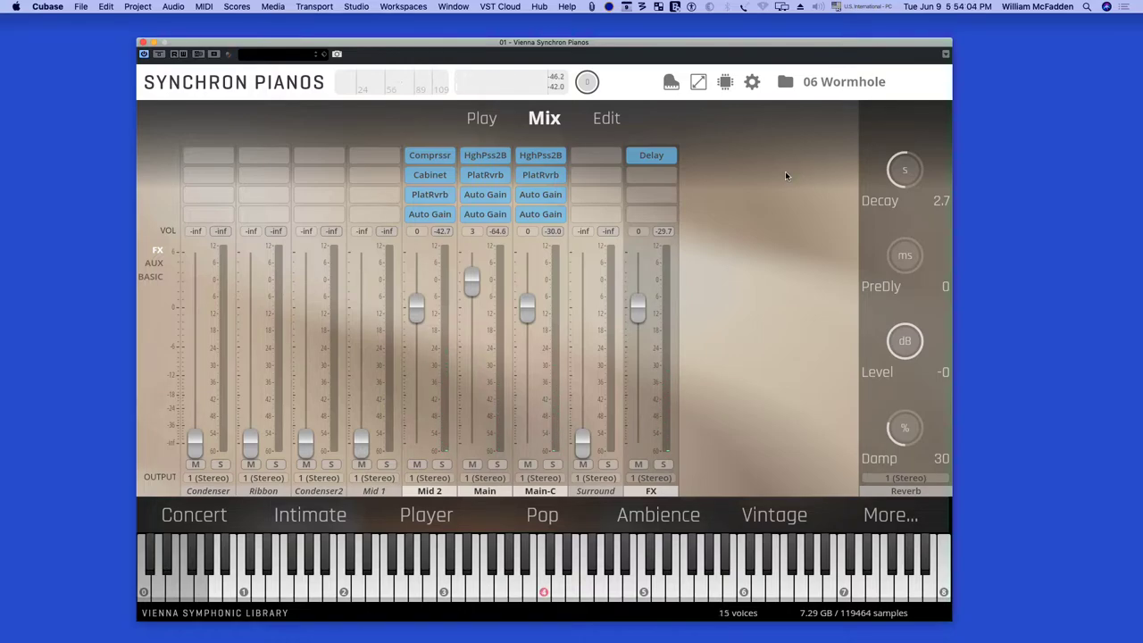
Load and listen to the 07 Magic Doors, then 08 Blunt but Friendly FX presets.
left_click(848, 81)
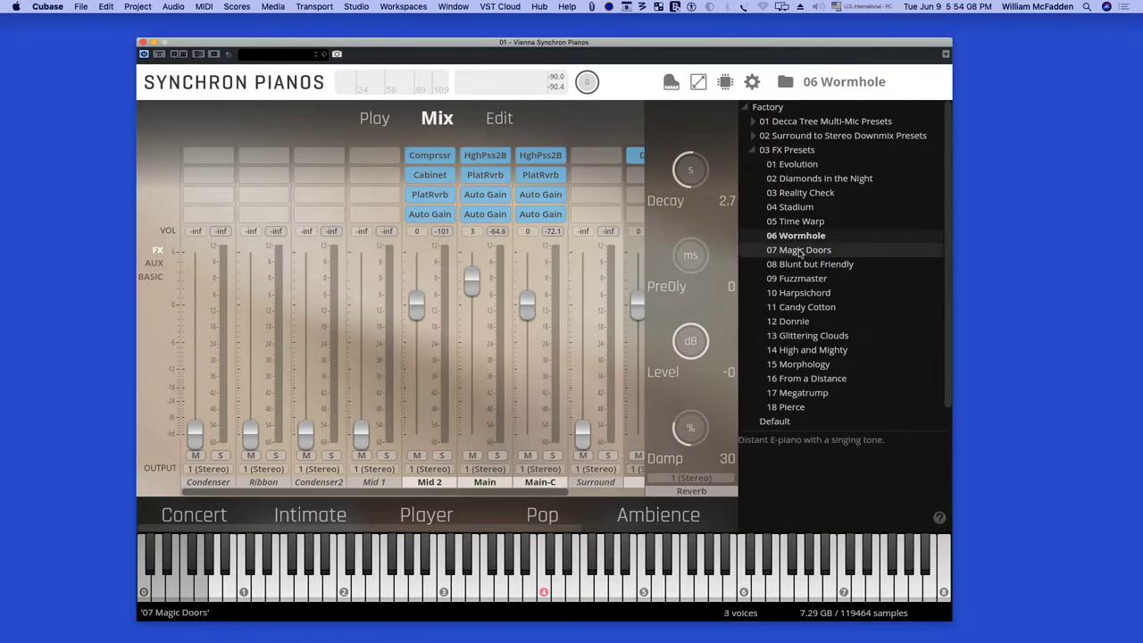
double_click(799, 251)
left_click(848, 82)
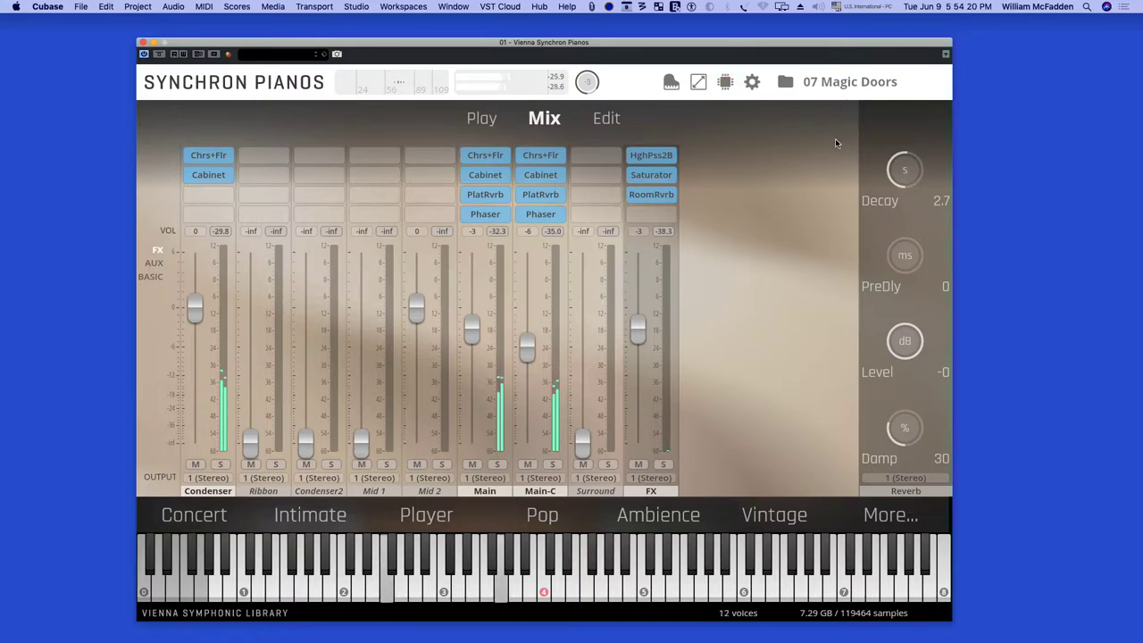
left_click(846, 83)
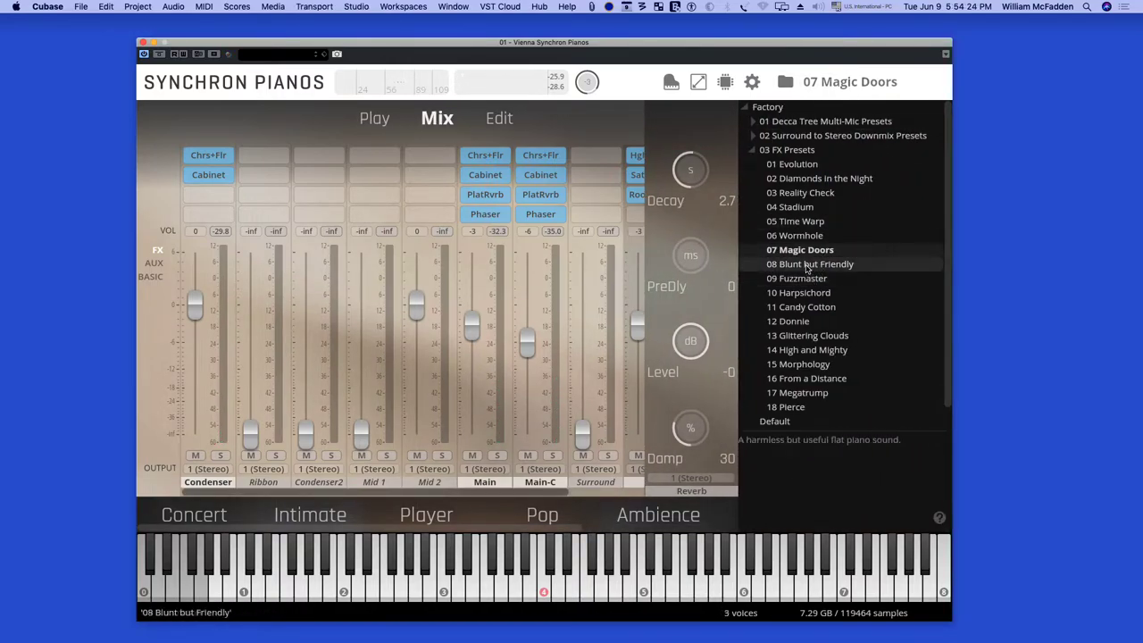
double_click(807, 264)
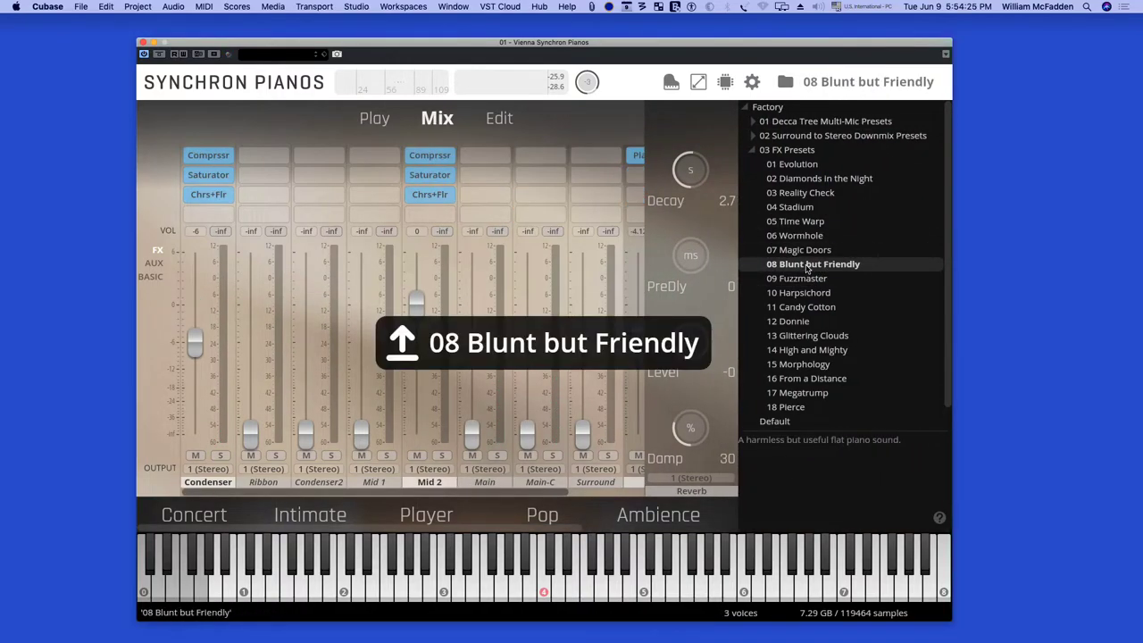
left_click(862, 83)
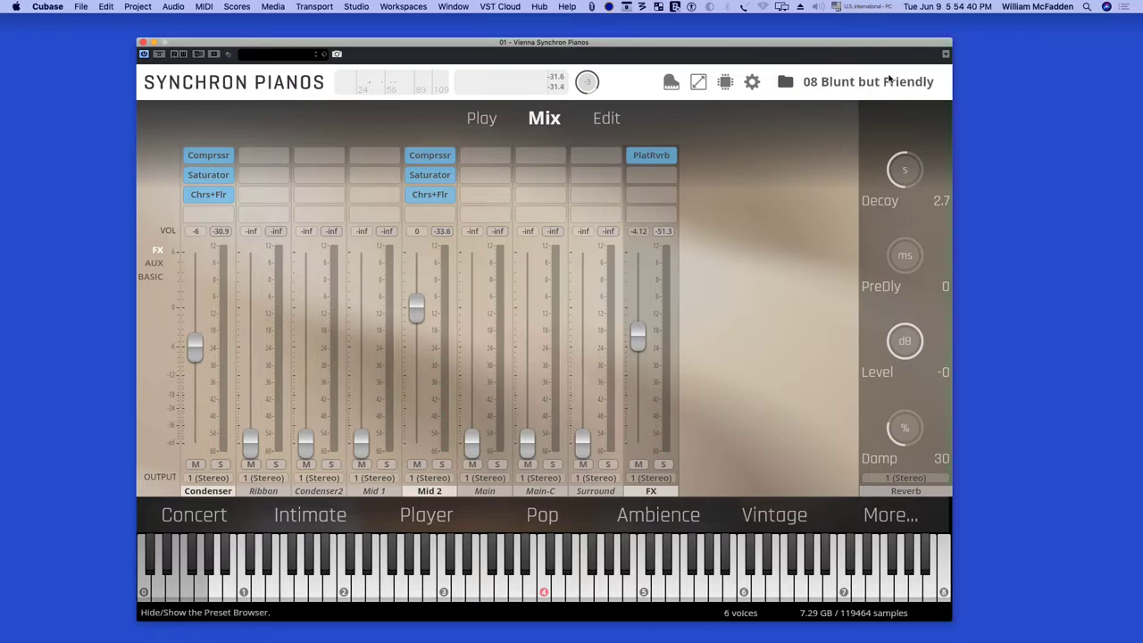
Switch to the 09 Fuzzmaster FX preset and hide the browser.
left_click(882, 80)
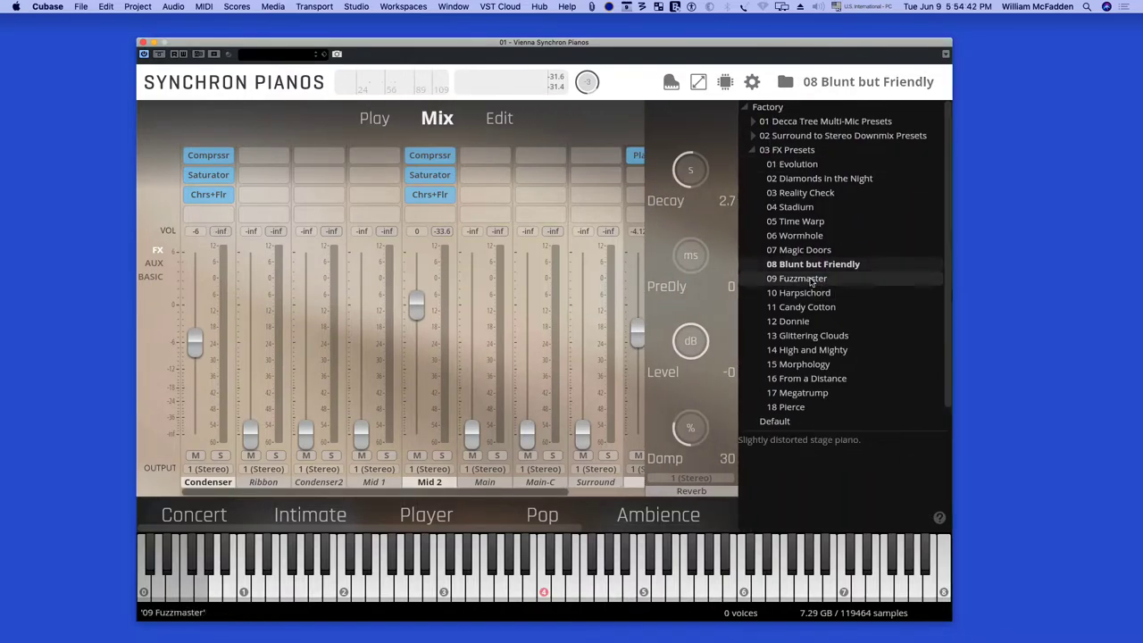
double_click(811, 278)
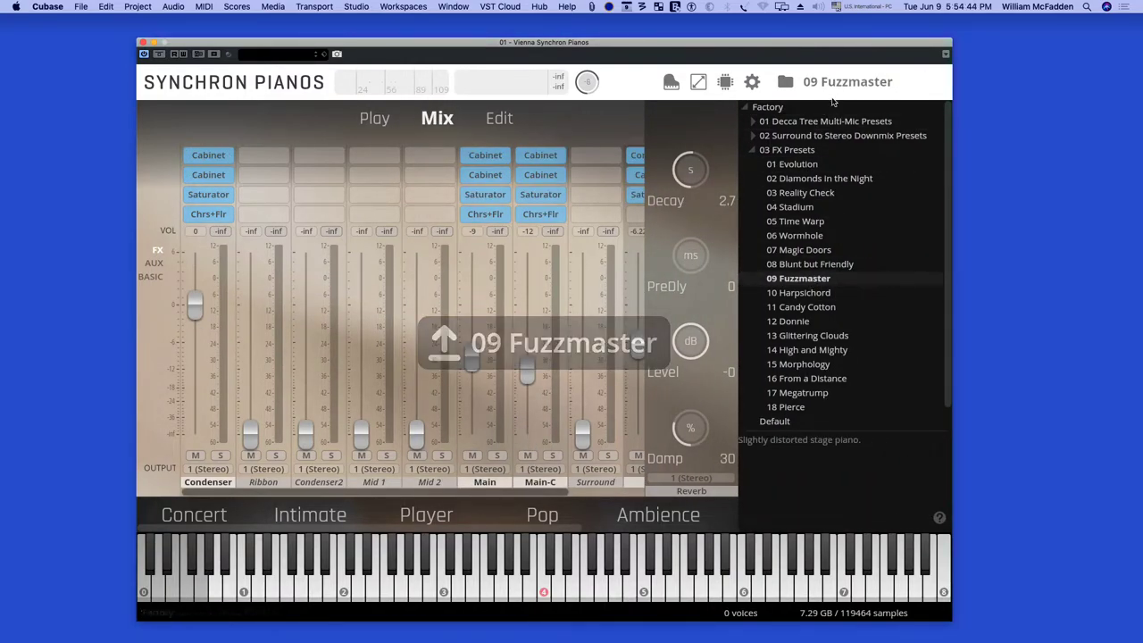
left_click(842, 88)
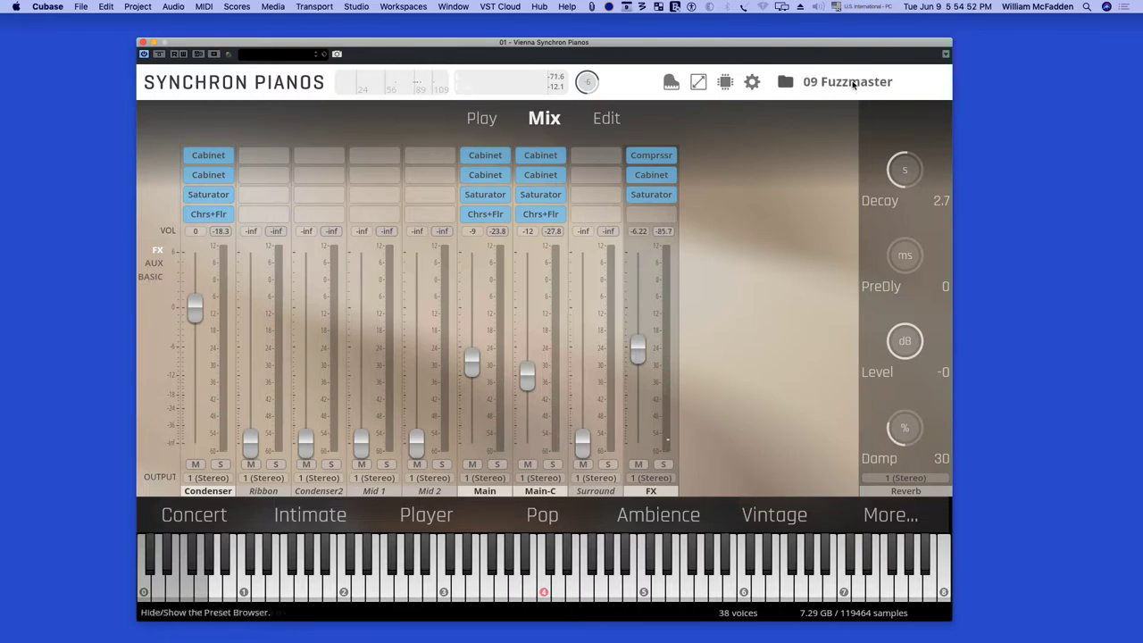
Load the 10 Harpsichord FX preset from the Preset Browser.
left_click(848, 85)
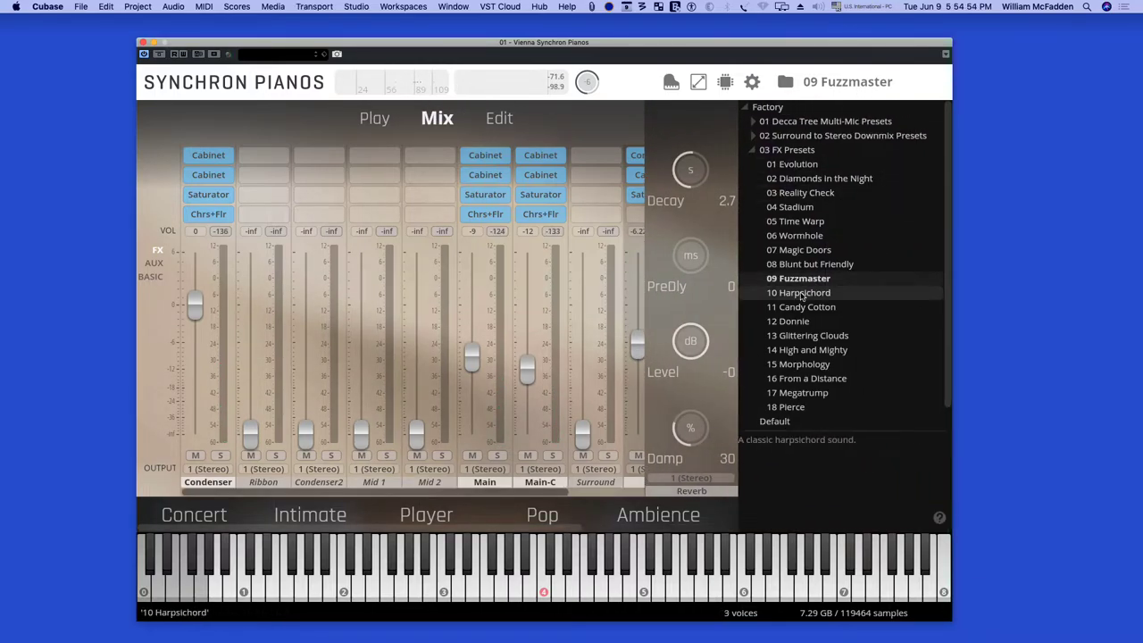
left_click(802, 295)
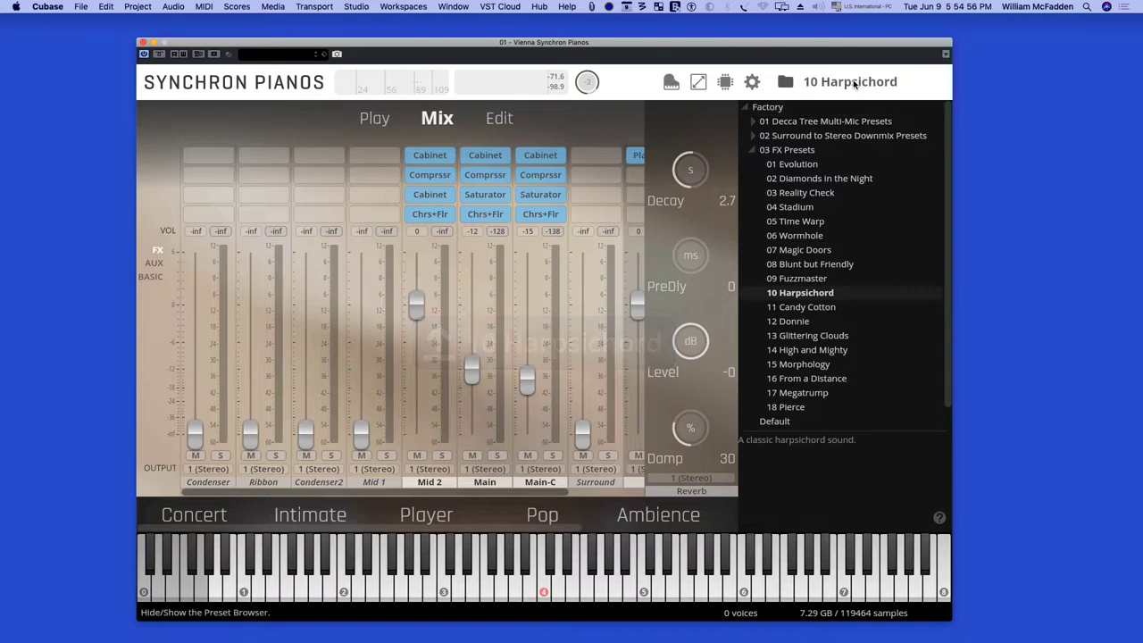
left_click(854, 82)
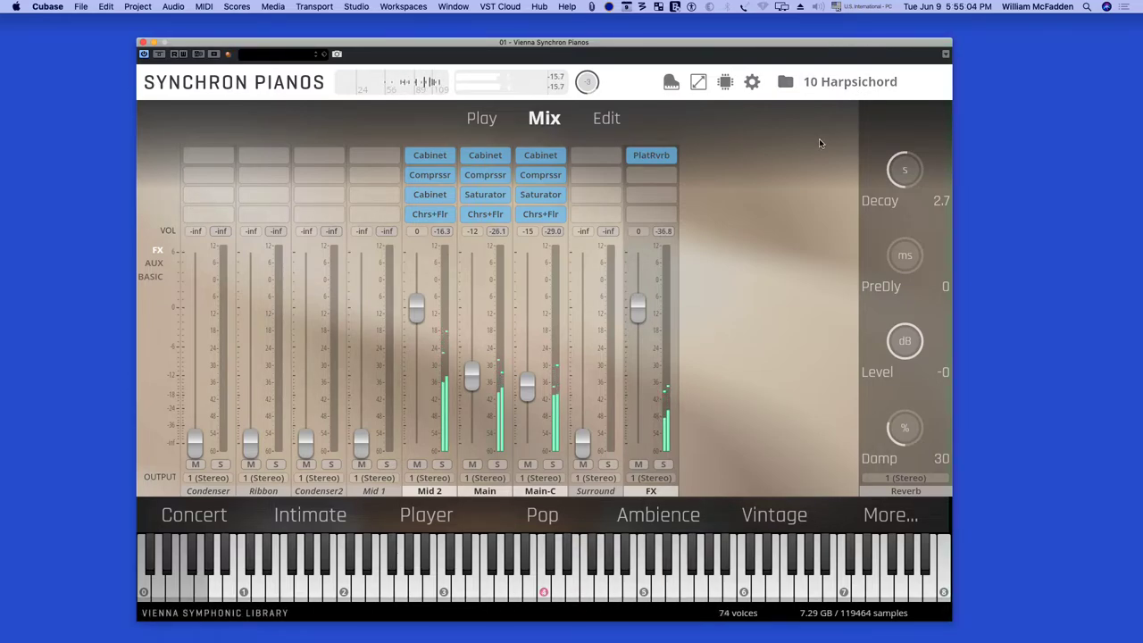
Switch to the 11 Candy Cotton FX preset and hide the browser.
left_click(850, 84)
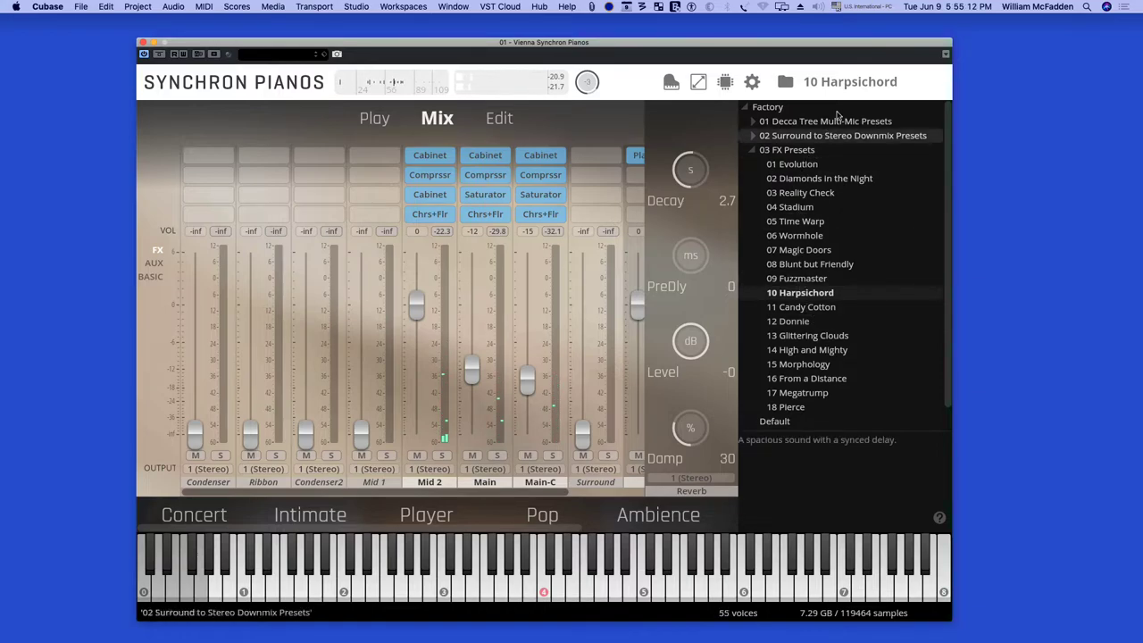
left_click(810, 309)
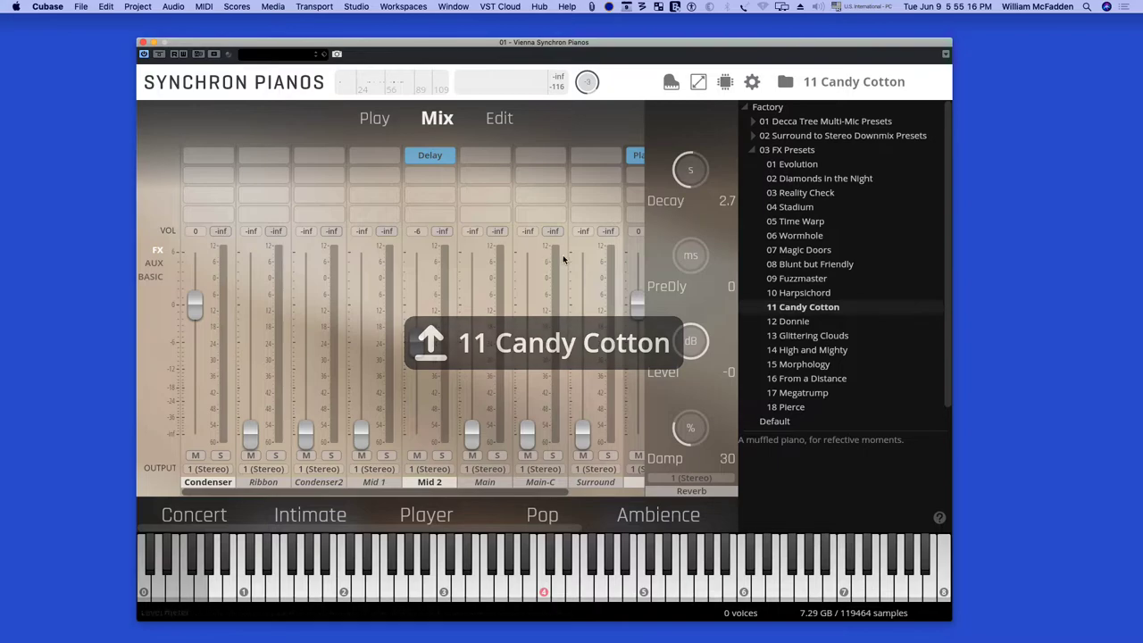
left_click(864, 83)
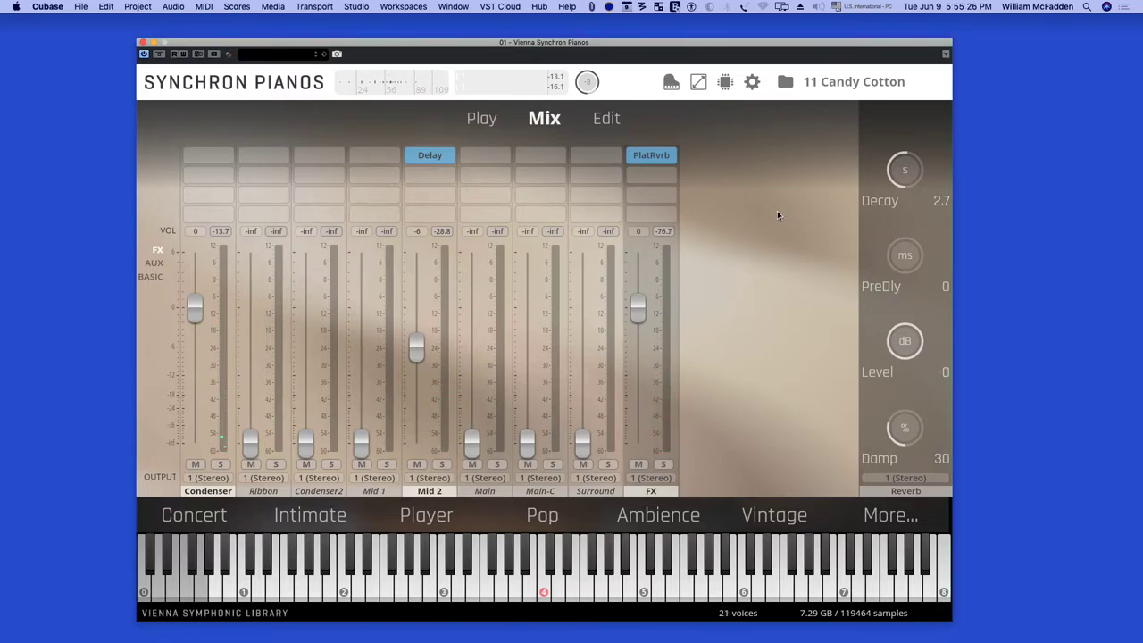
Load the 12 Donnie FX preset and play it back.
left_click(856, 85)
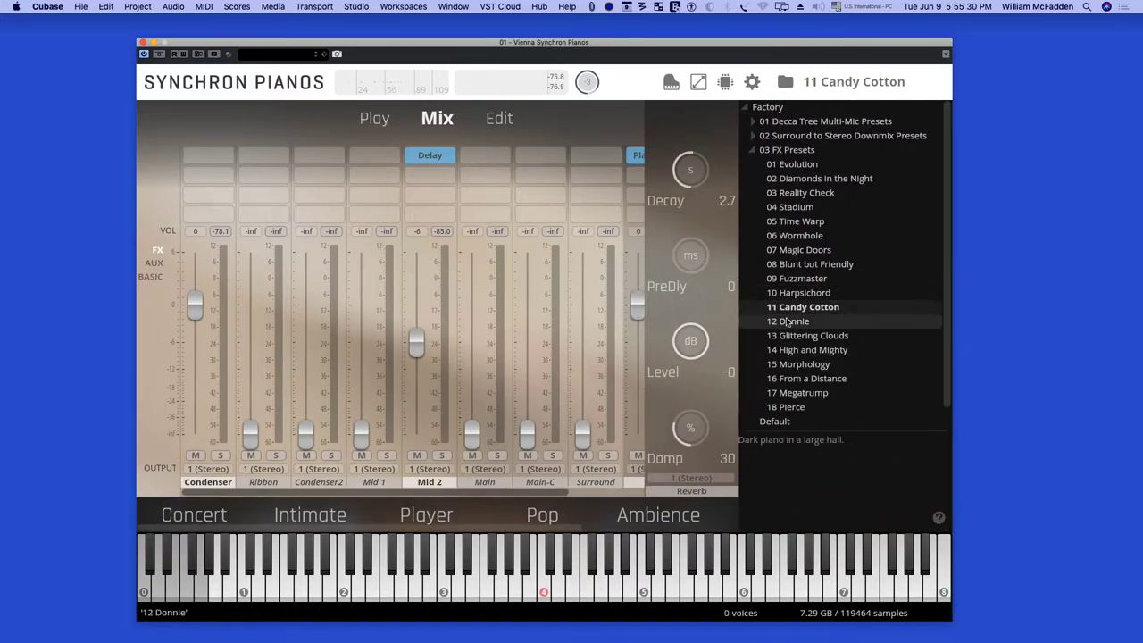
left_click(788, 323)
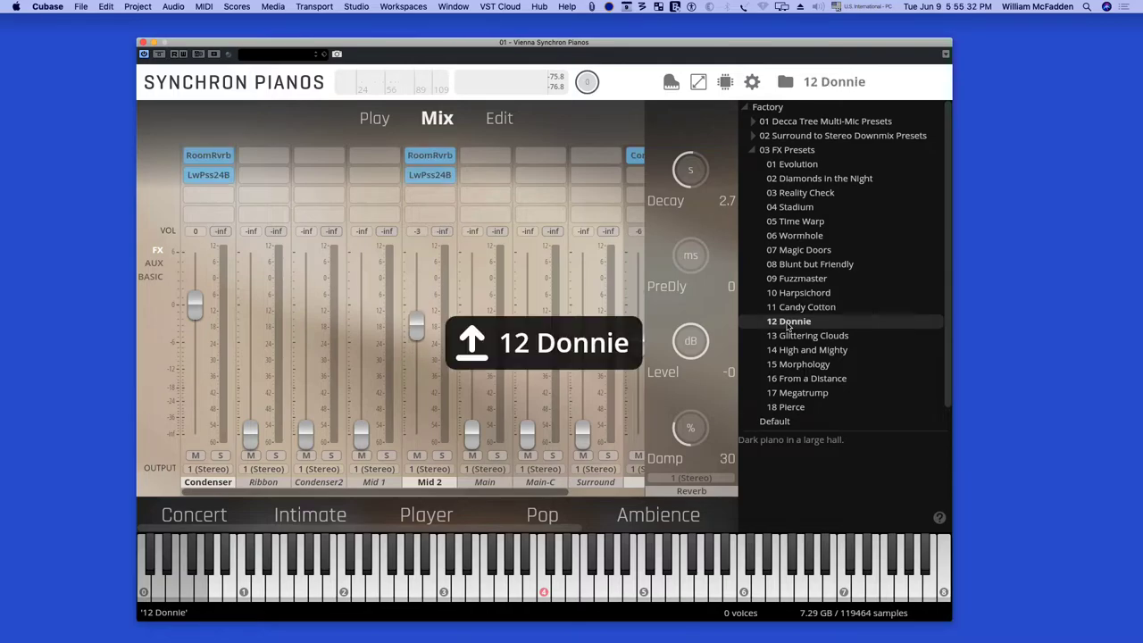
left_click(860, 83)
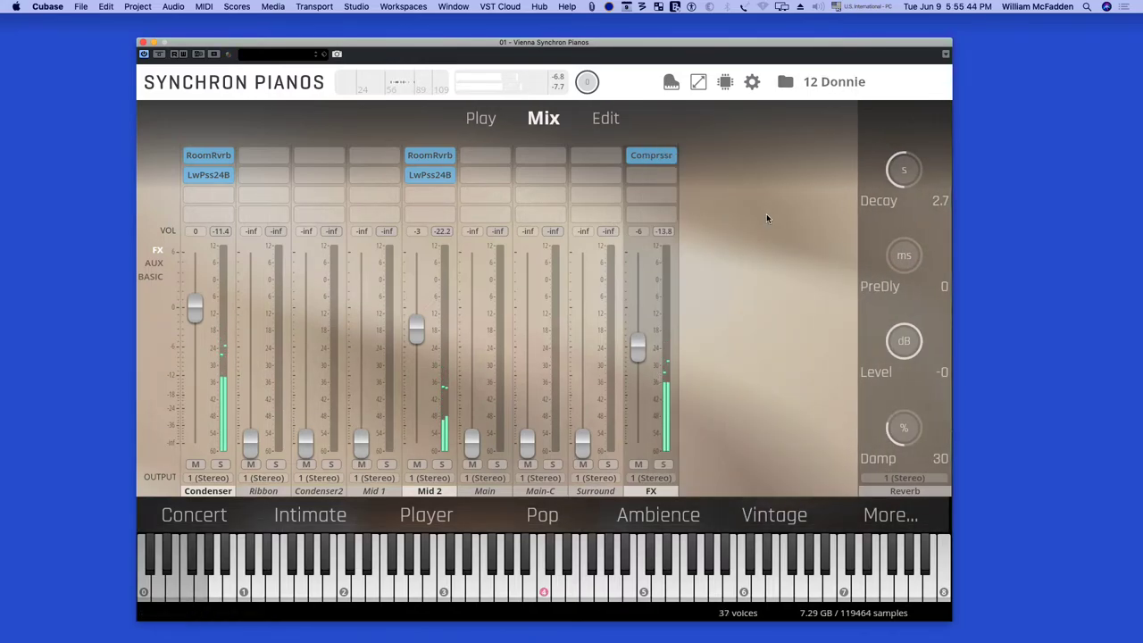
key("space")
Switch to the 13 Glittering Clouds preset, leaving the preset list open.
left_click(845, 86)
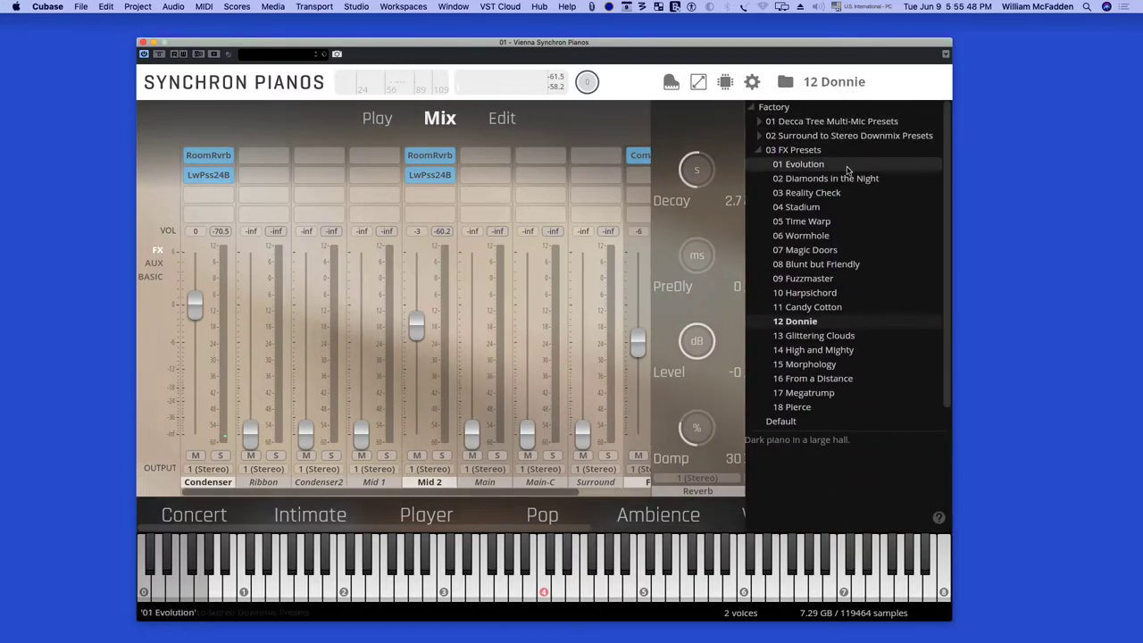
double_click(812, 335)
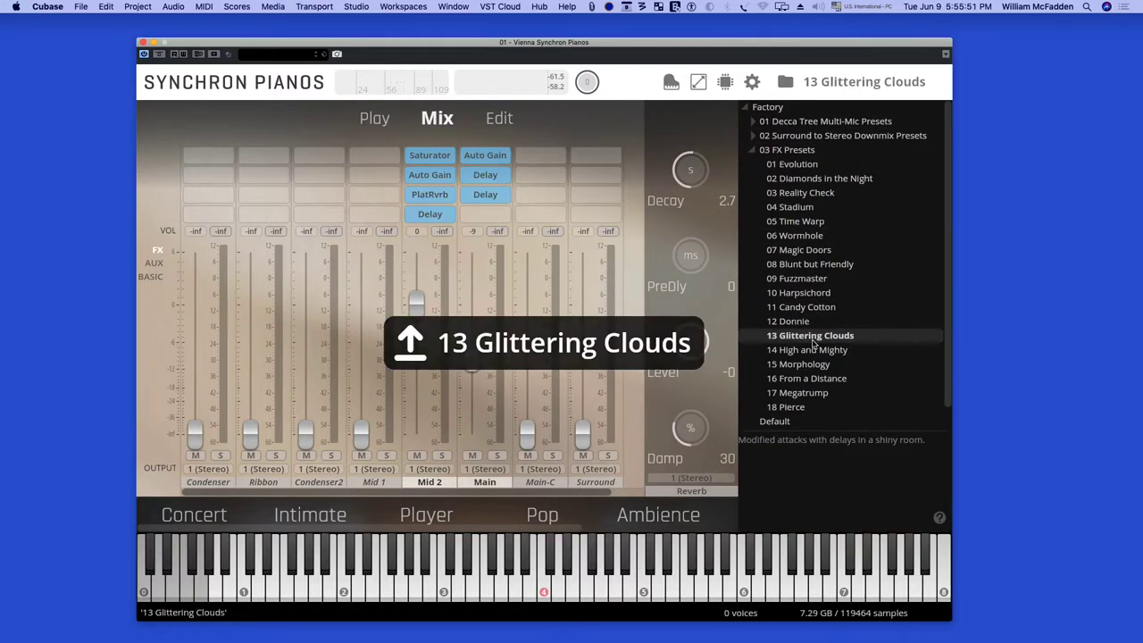
left_click(864, 82)
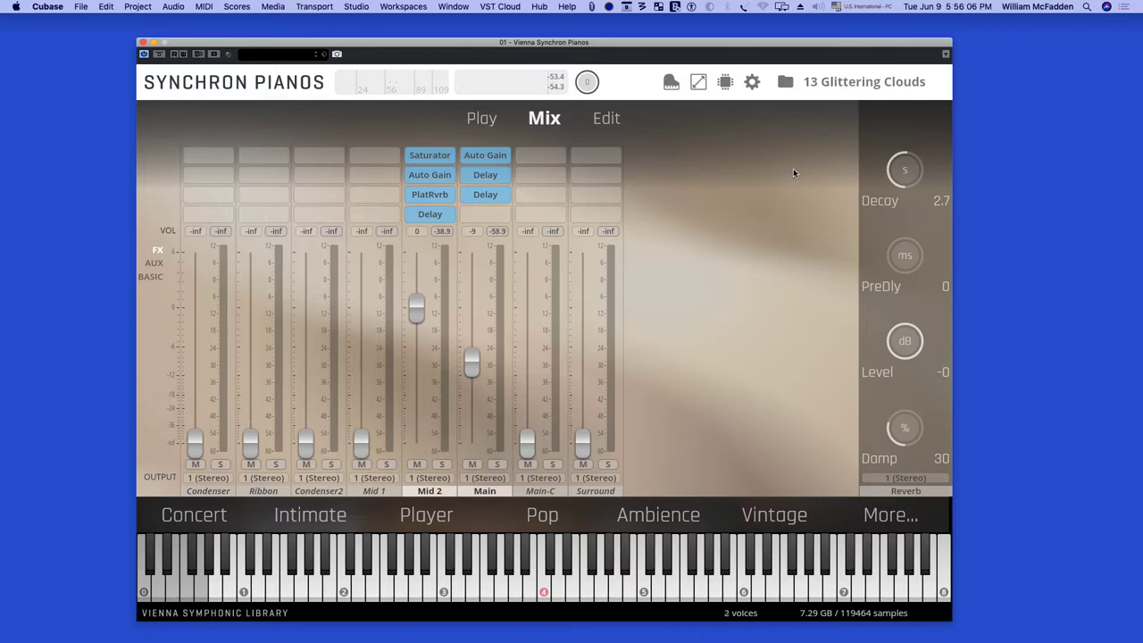
left_click(846, 82)
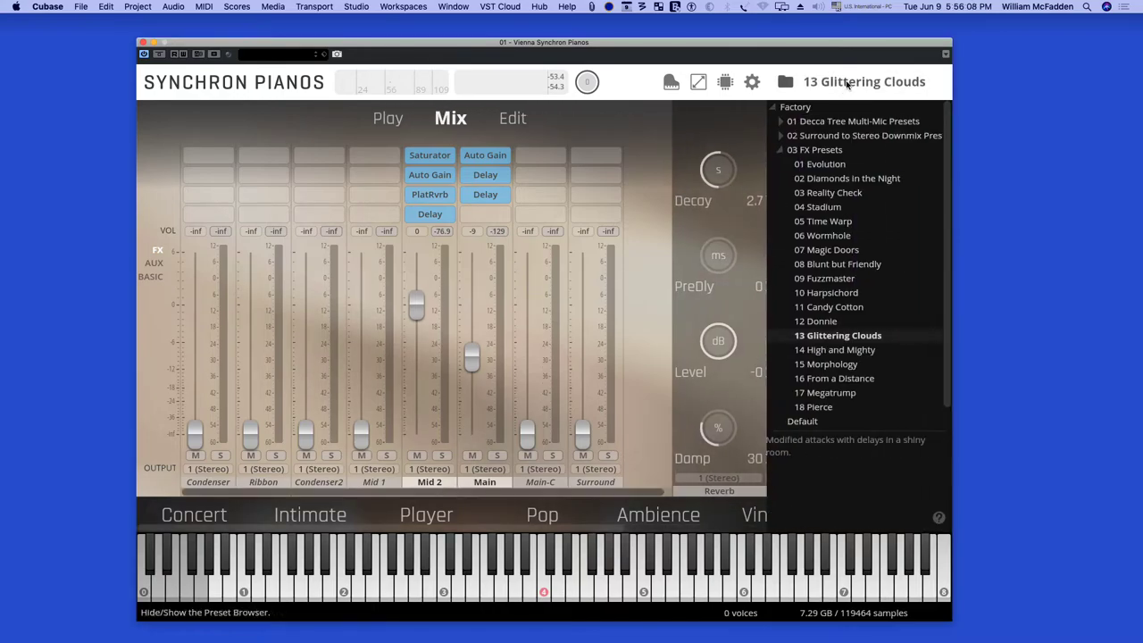
Load 14 High and Mighty, then bring the preset list back up.
left_click(826, 352)
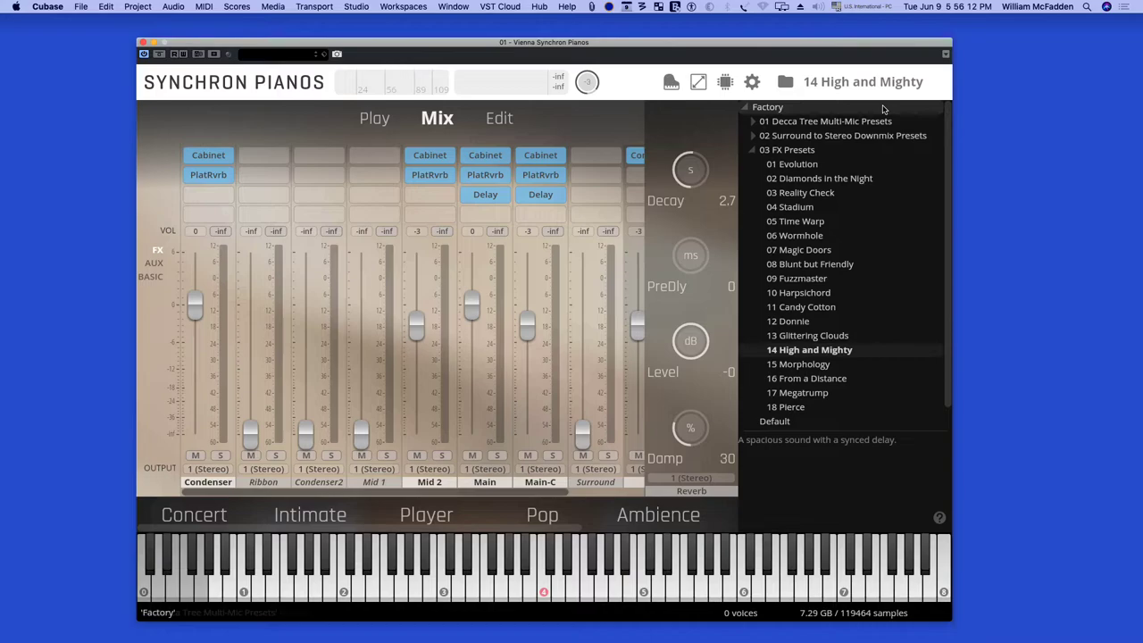
left_click(835, 82)
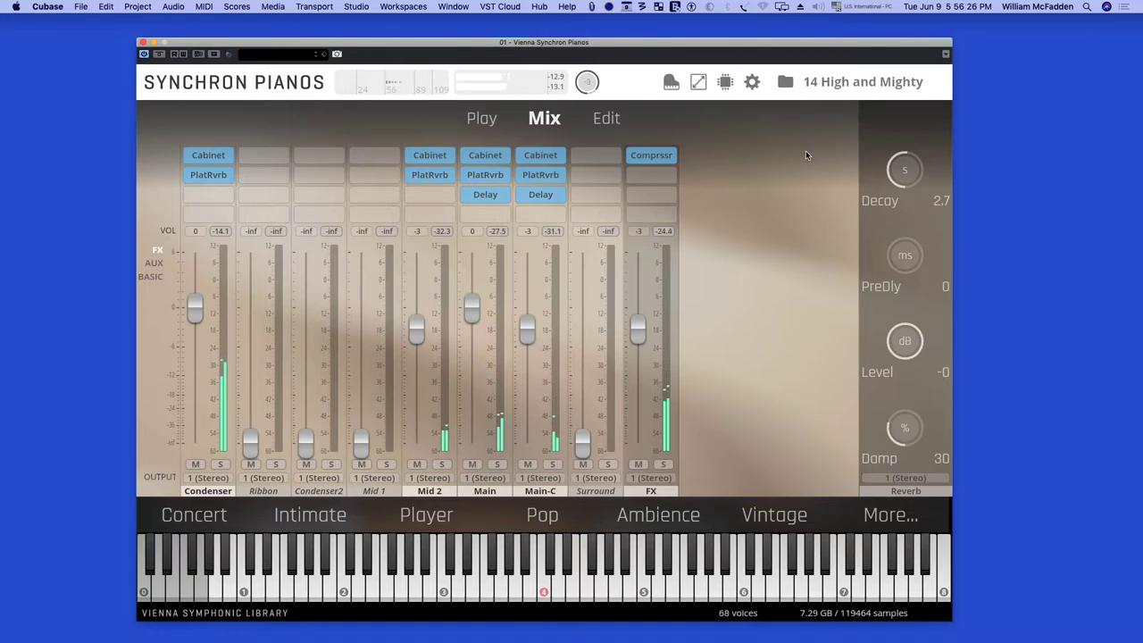
left_click(867, 90)
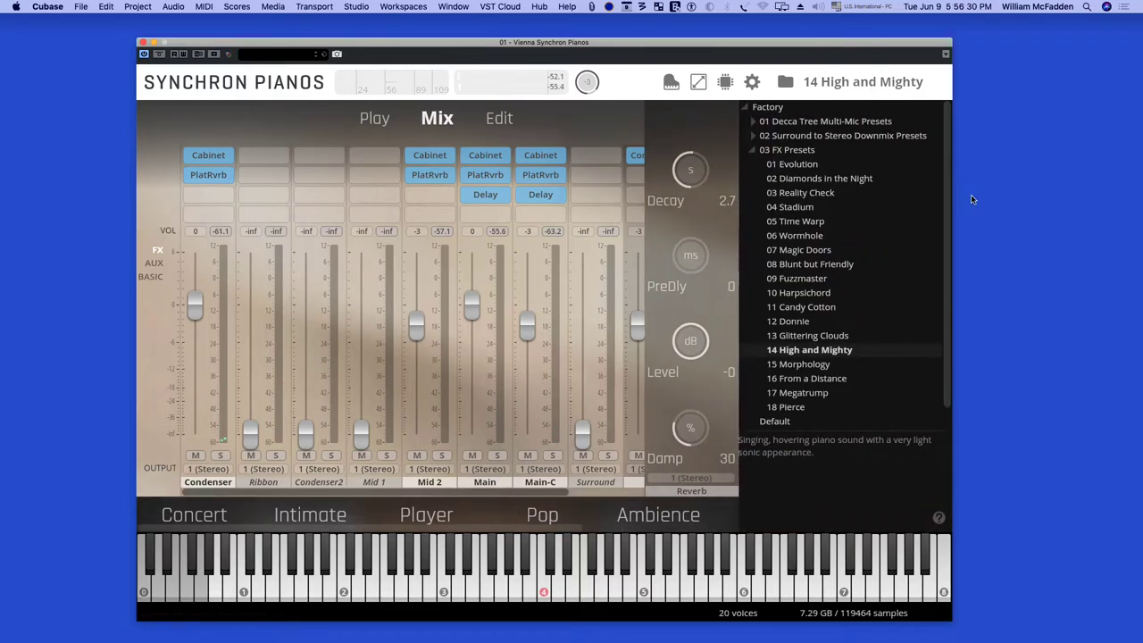
Load 15 Morphology, view the mixer's AUX and BASIC pages, back to FX, reopen presets.
left_click(793, 364)
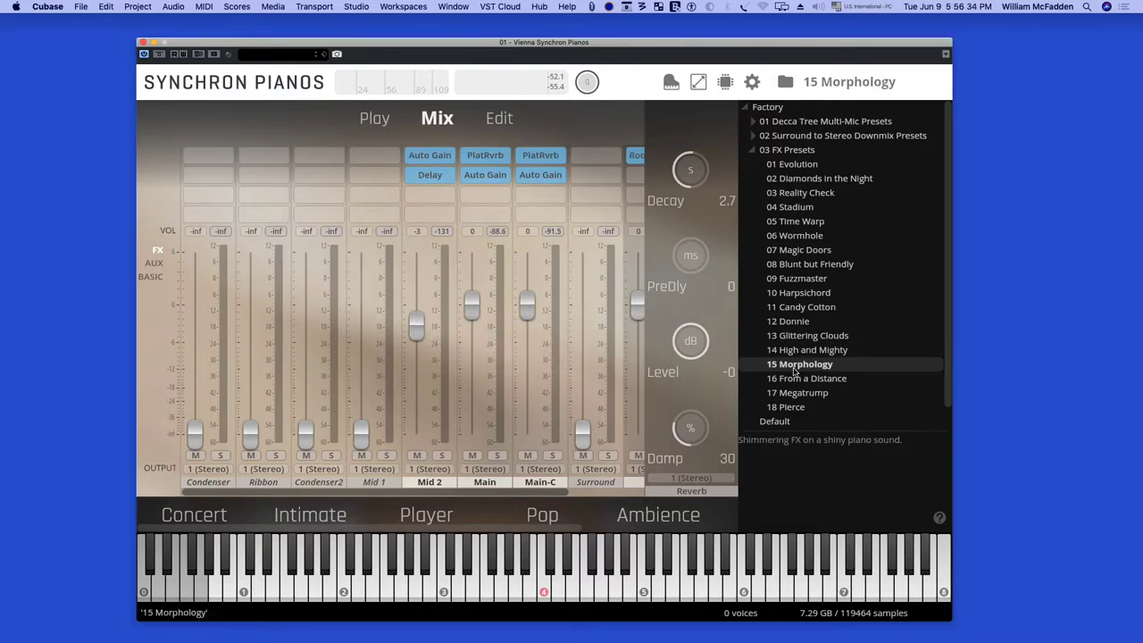
left_click(840, 94)
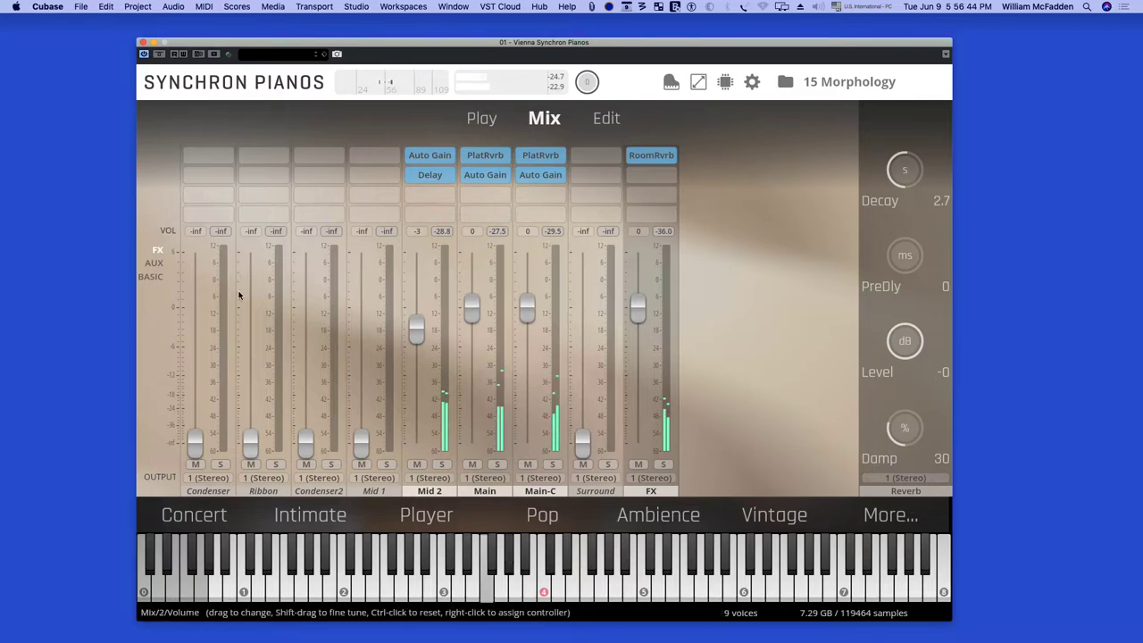
left_click(155, 263)
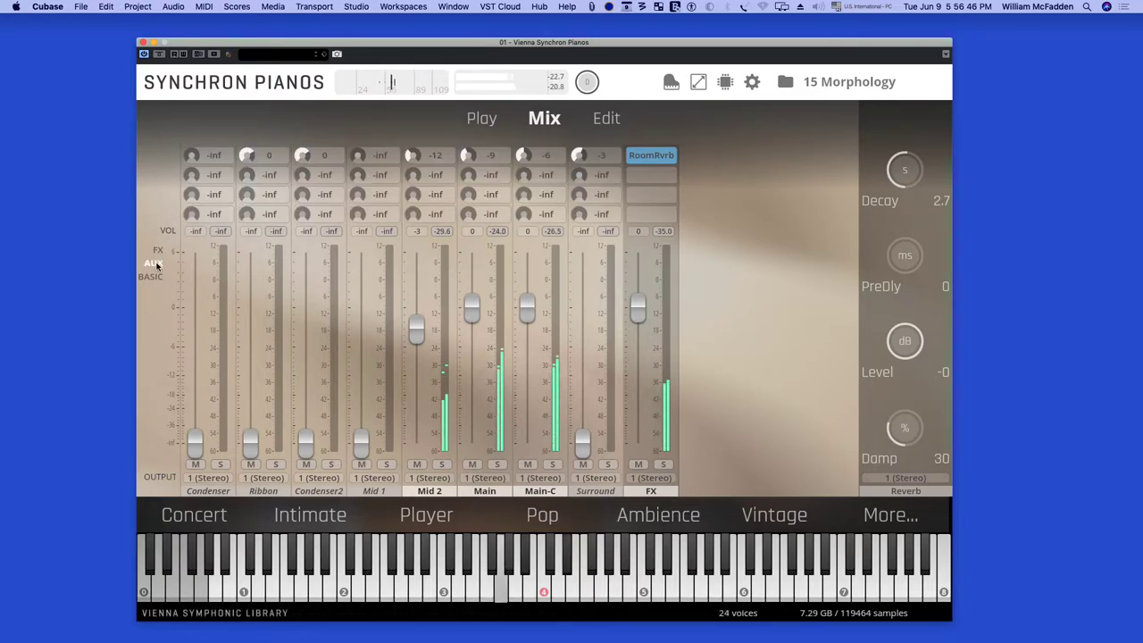
left_click(150, 277)
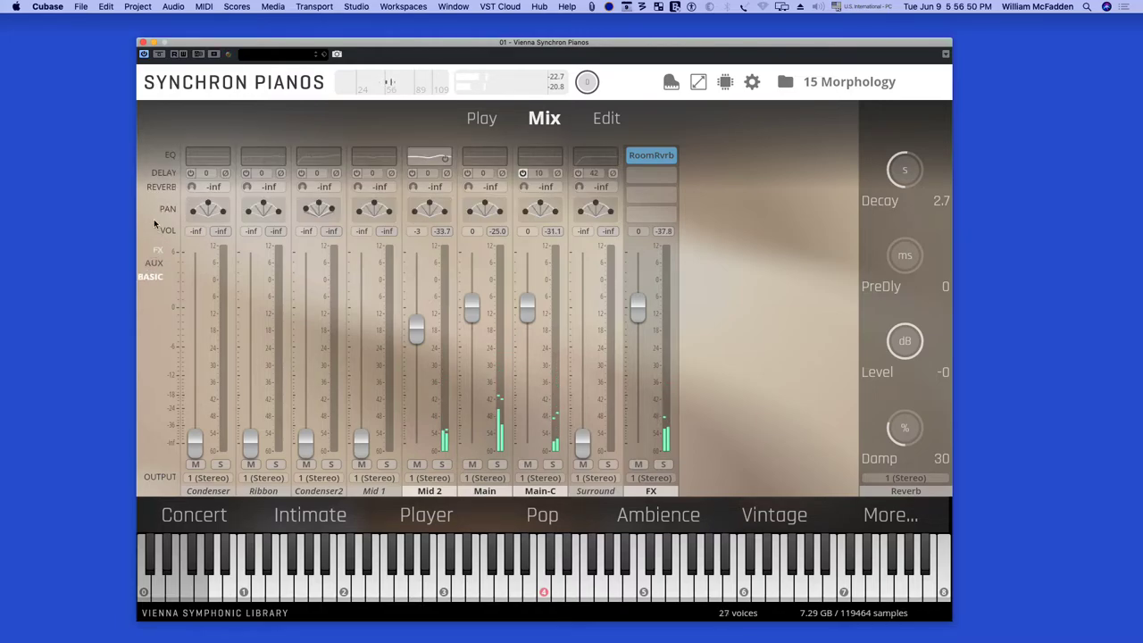
left_click(157, 250)
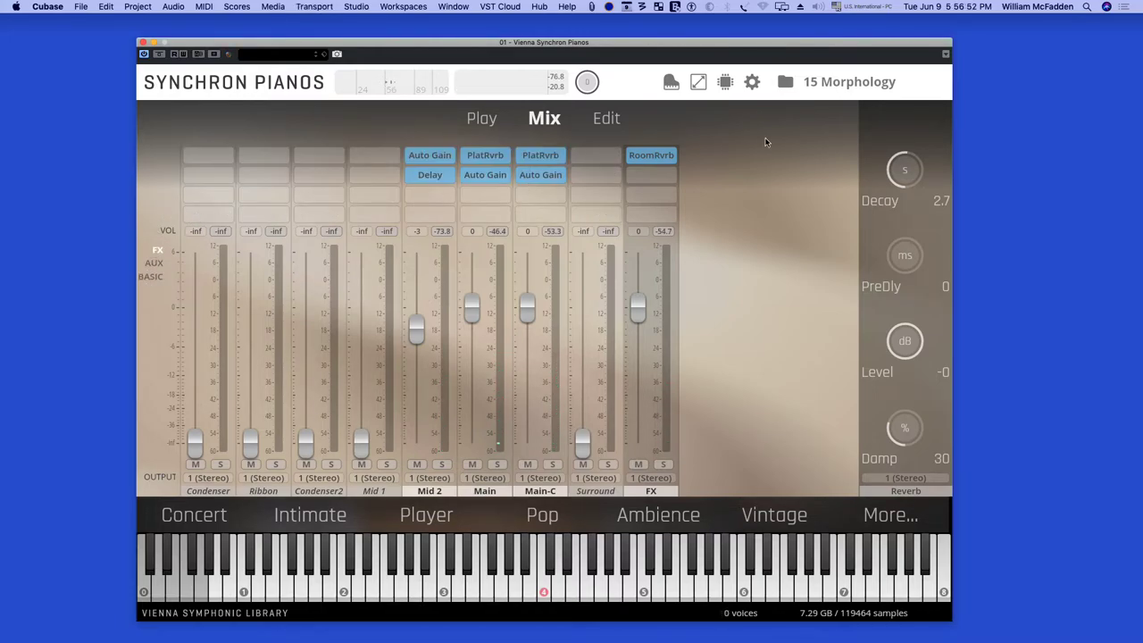
left_click(855, 82)
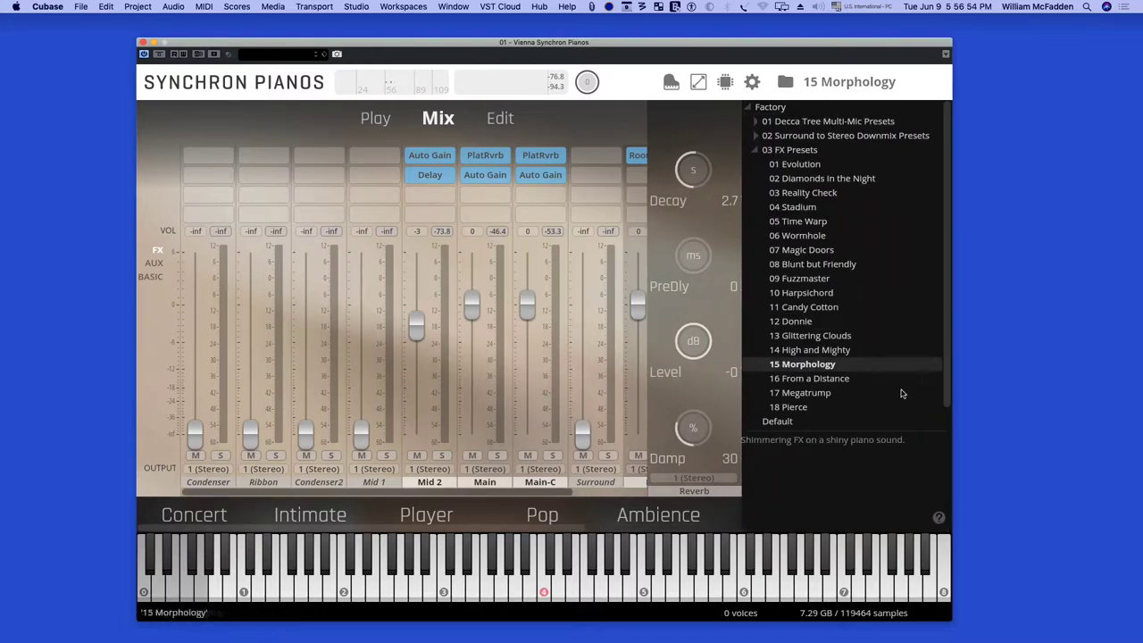
Load the 16 From a Distance preset and return to the preset list.
double_click(839, 379)
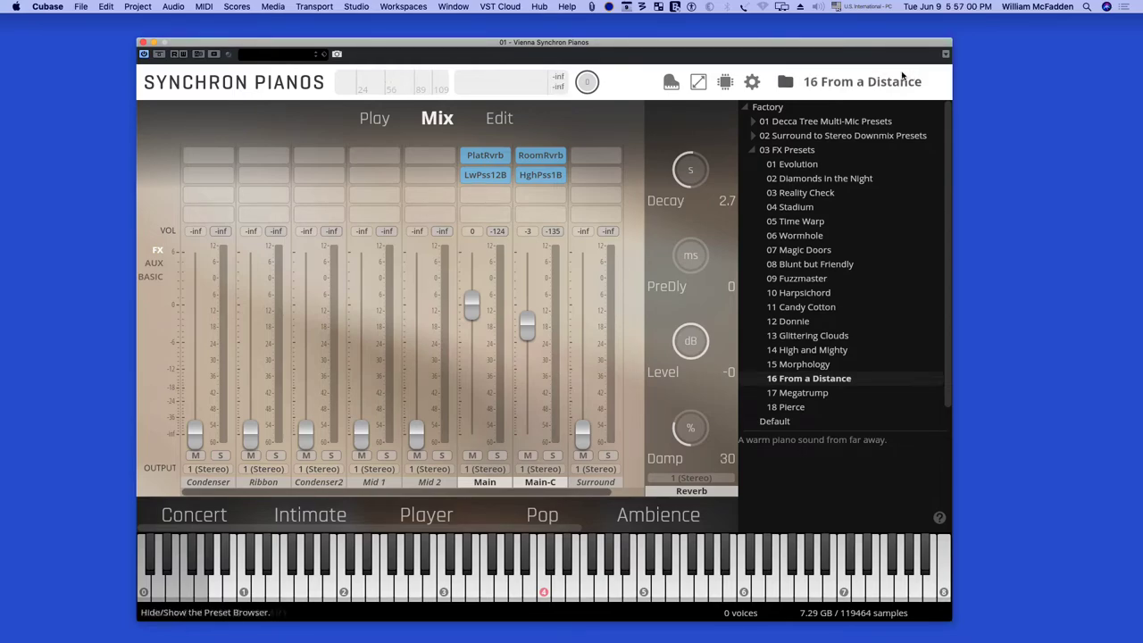
left_click(893, 85)
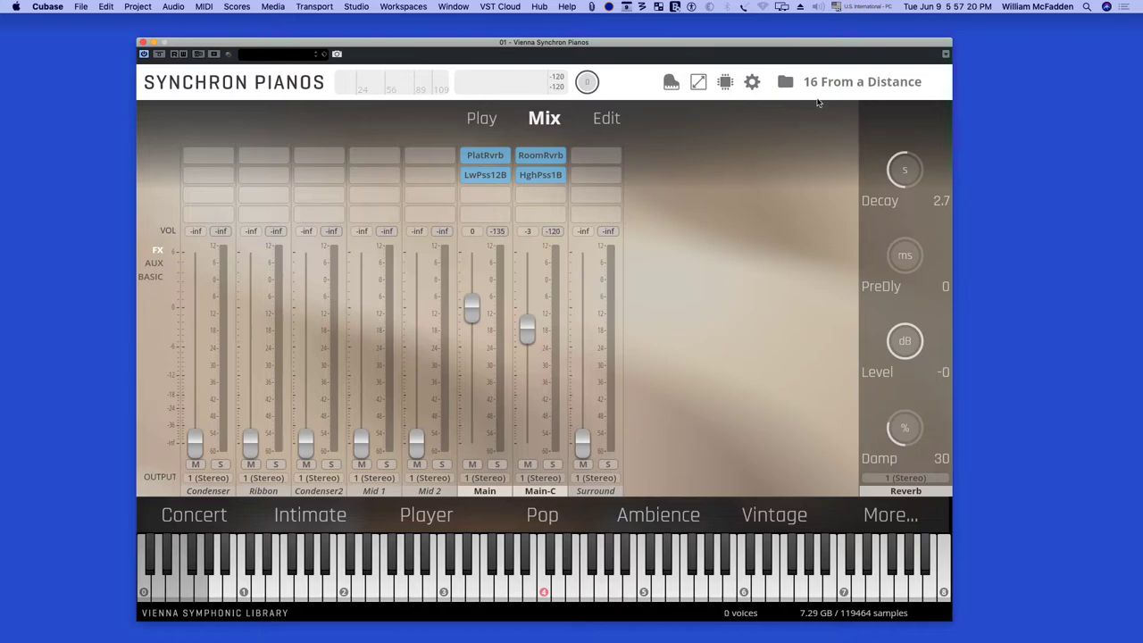
left_click(842, 82)
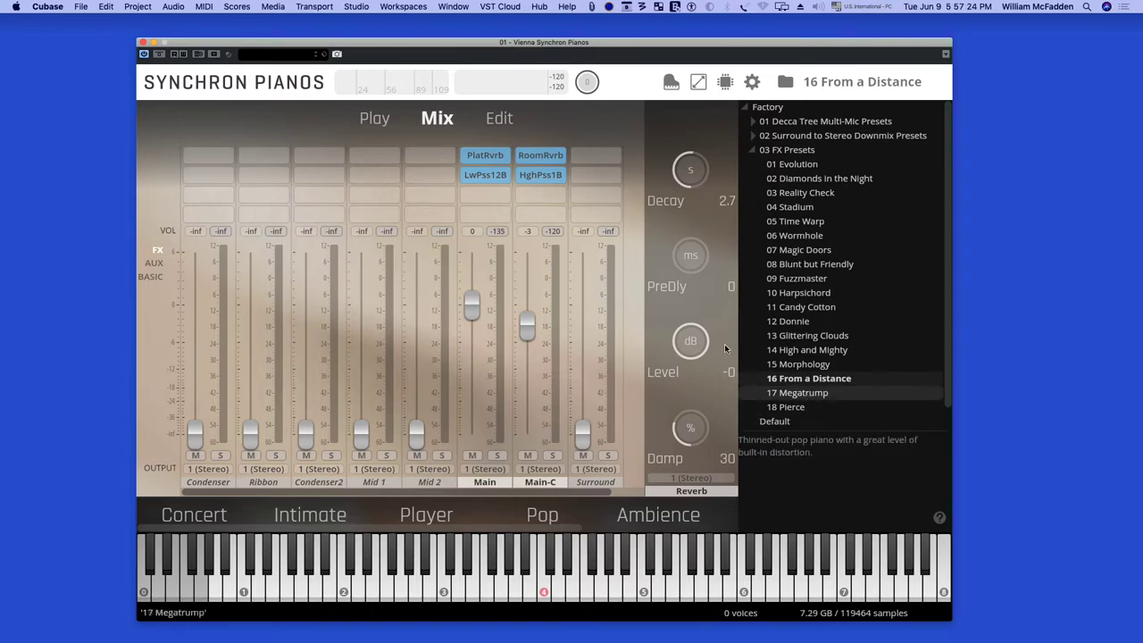
Step down to the 17 Megatrump preset, leaving the preset list open.
key("Down")
left_click(857, 82)
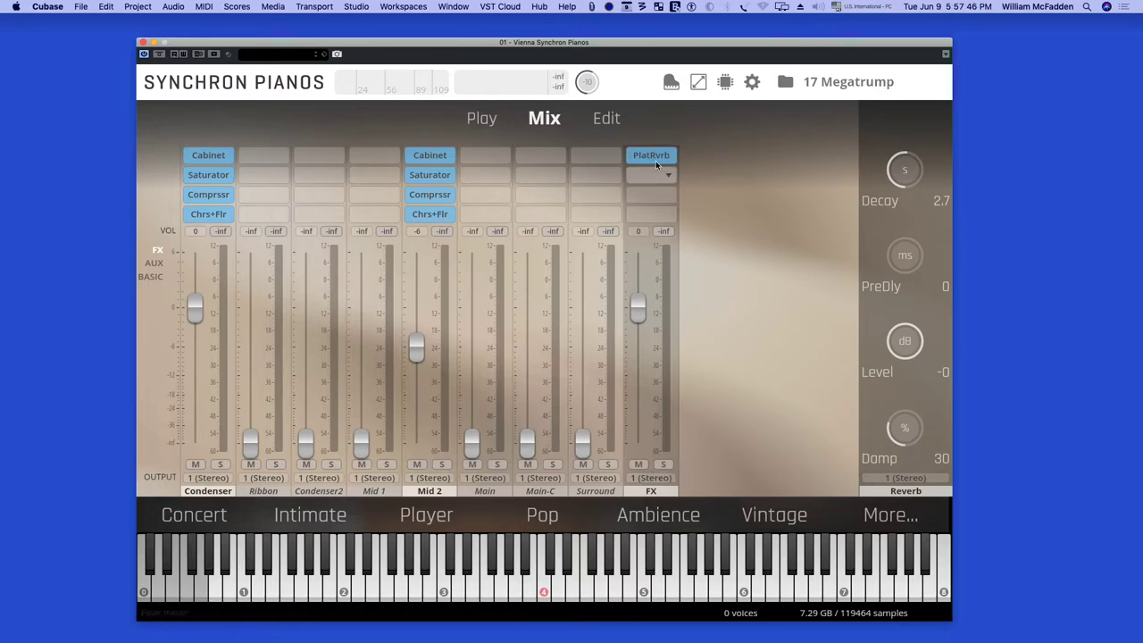
left_click(837, 85)
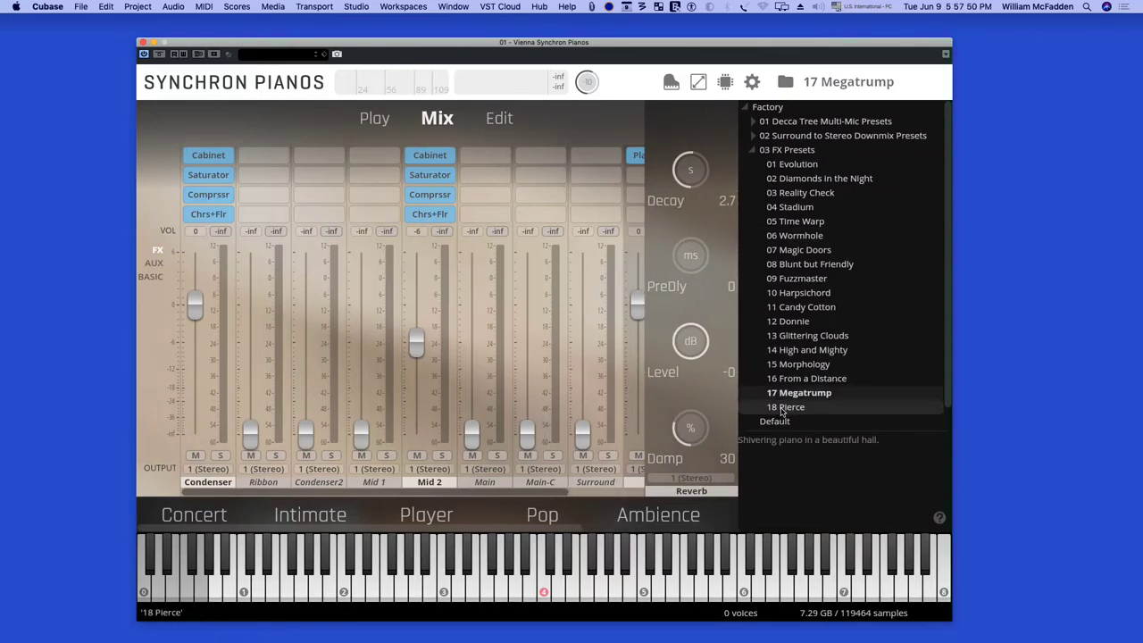
Load 18 Pierce, close the preset browser, and start playback to hear it.
left_click(784, 407)
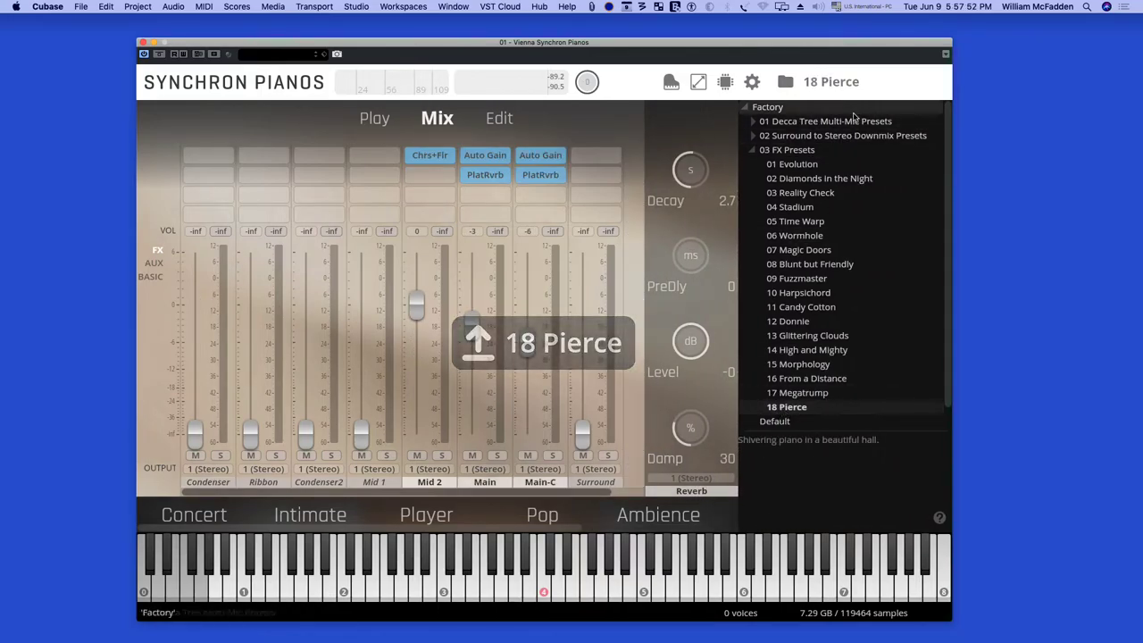
left_click(842, 81)
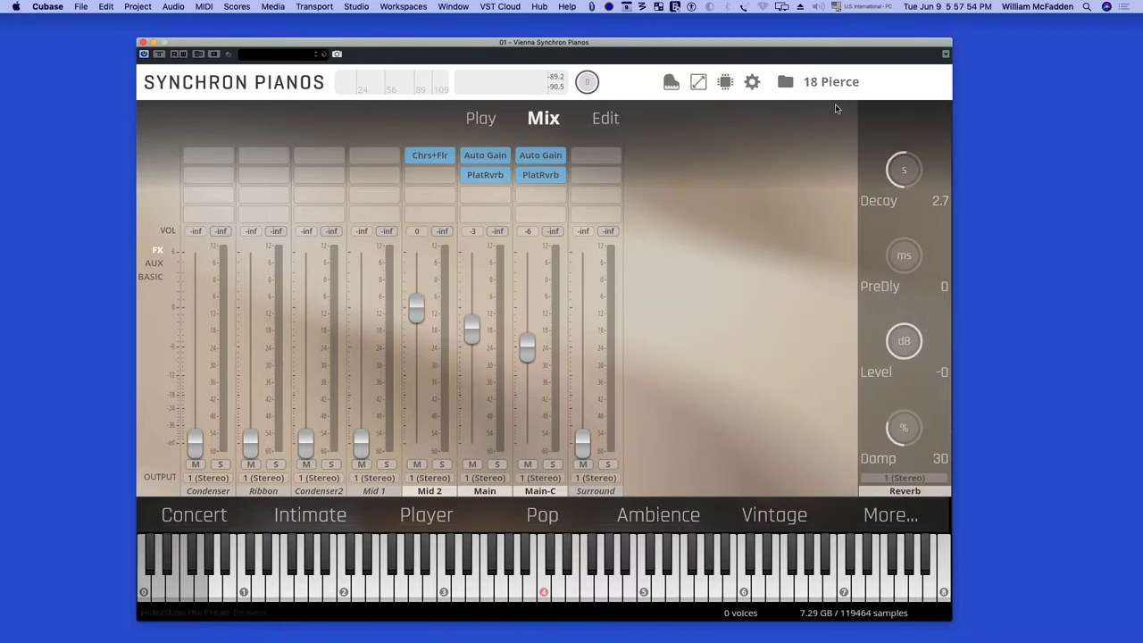
key("space")
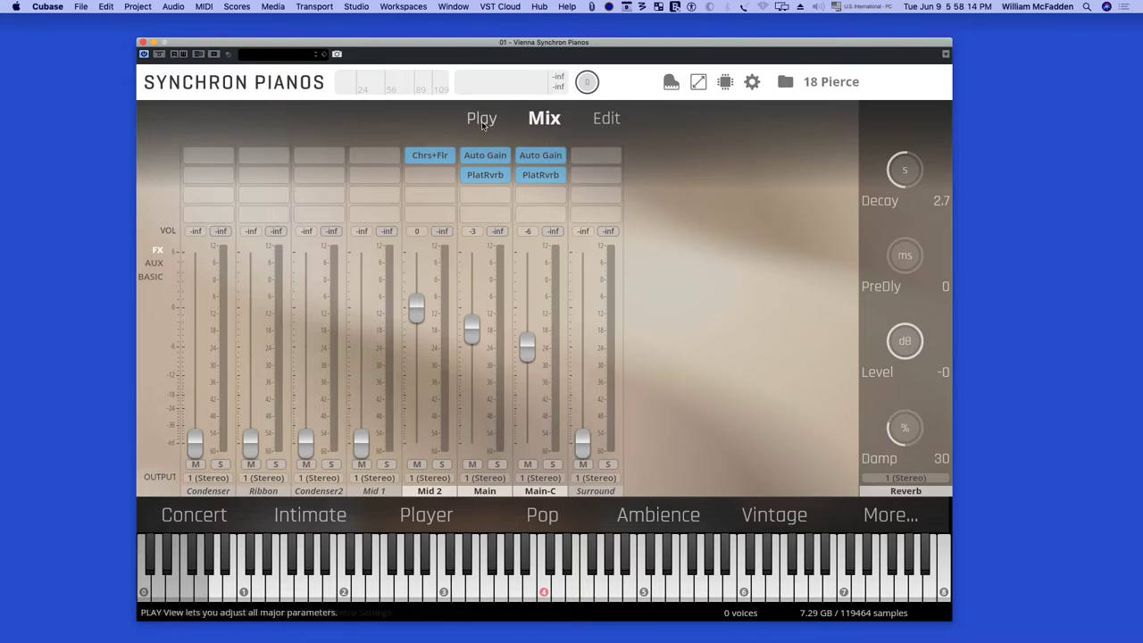
On the Edit page, select the lowest-to-middle keys and try a volume raise, then reset it.
left_click(607, 119)
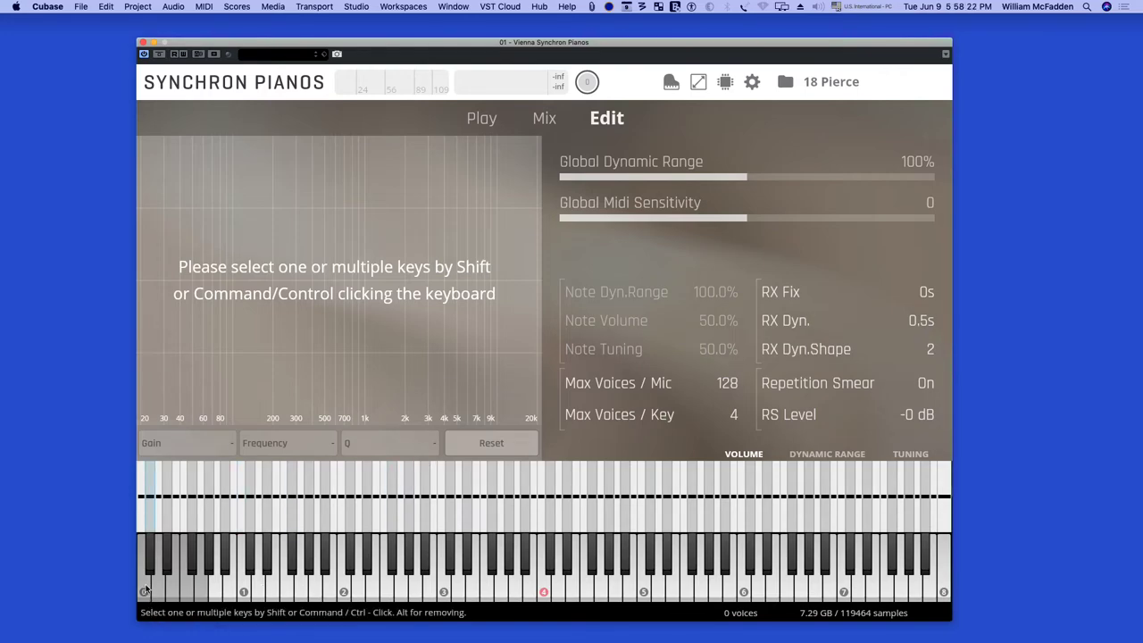
left_click_drag(143, 588, 646, 591)
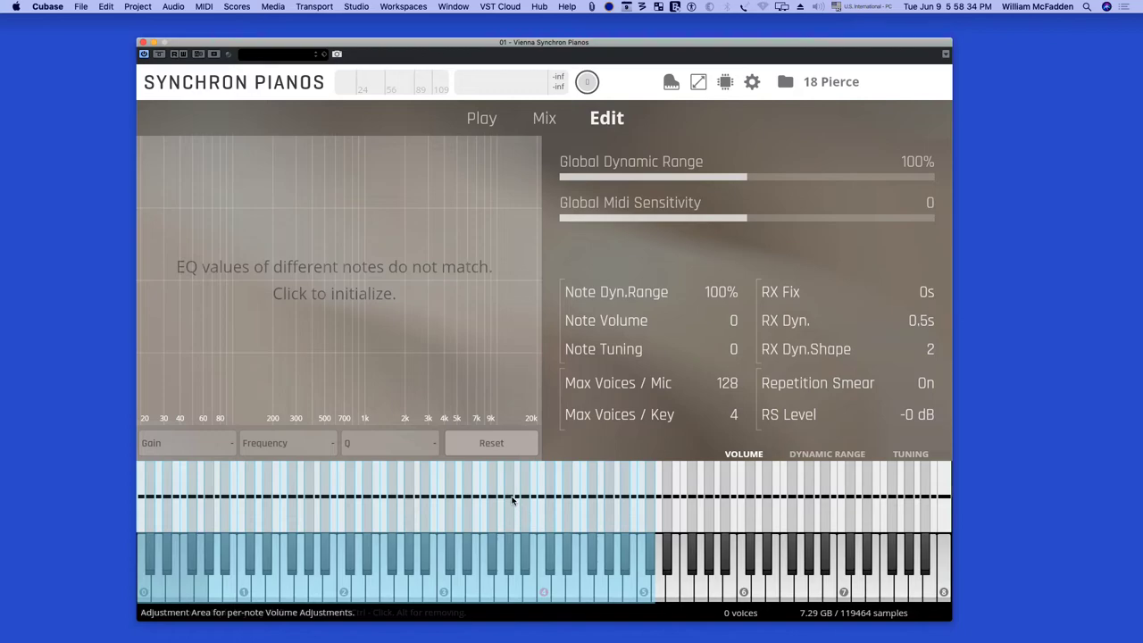
mouse_move(513, 500)
left_mouse_down()
mouse_move(511, 481)
mouse_move(510, 518)
mouse_move(508, 509)
left_mouse_up()
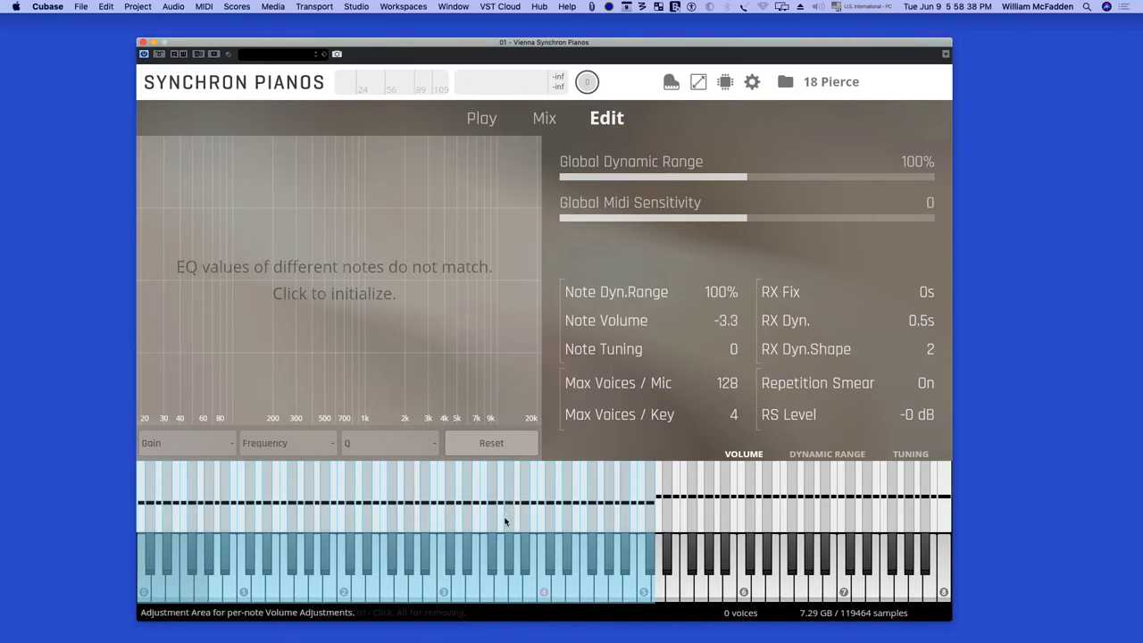
left_click(485, 520, "ctrl")
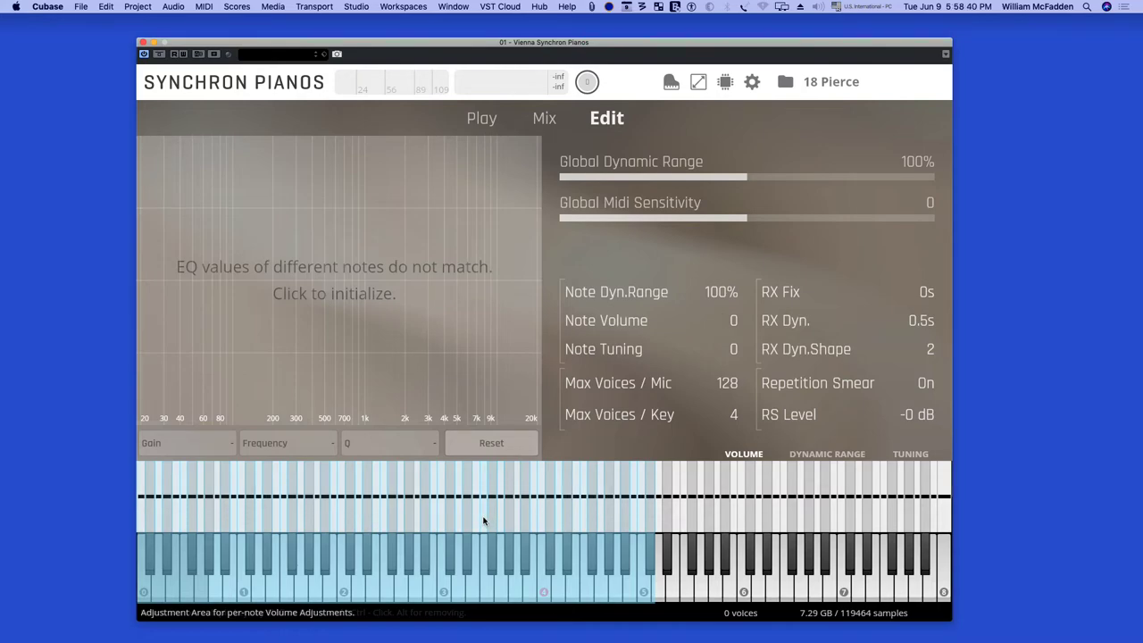
Narrow and reset the keys' dynamic range, then raise tuning and bring it back near zero.
left_click(811, 455)
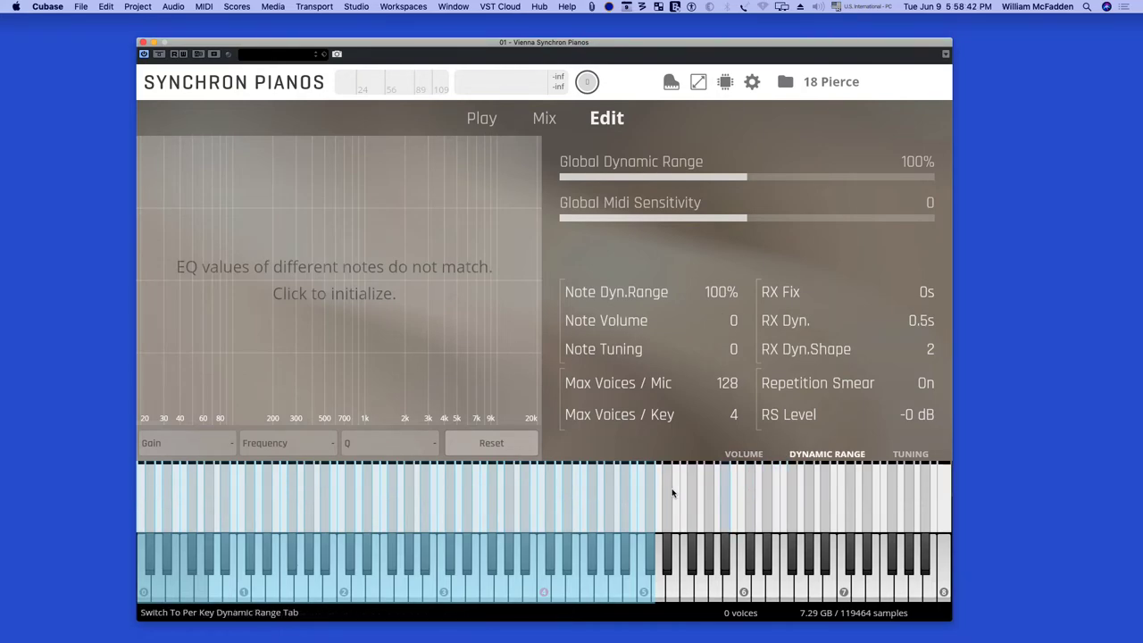
left_click_drag(501, 466, 496, 489)
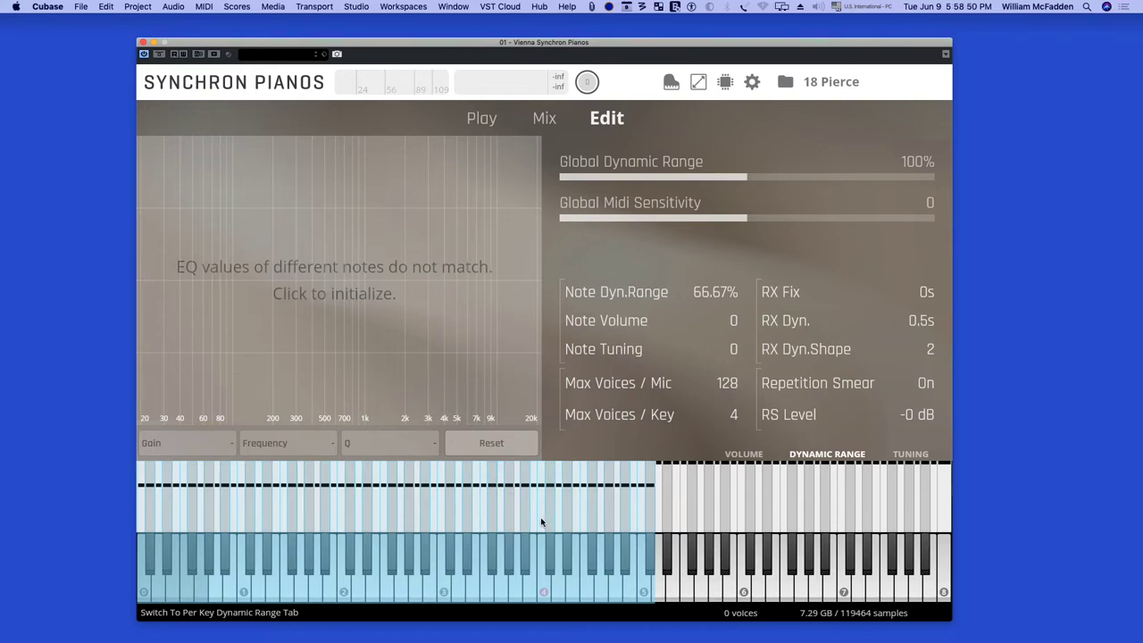
left_click(523, 515, "alt")
scroll(524, 516, "up", 2)
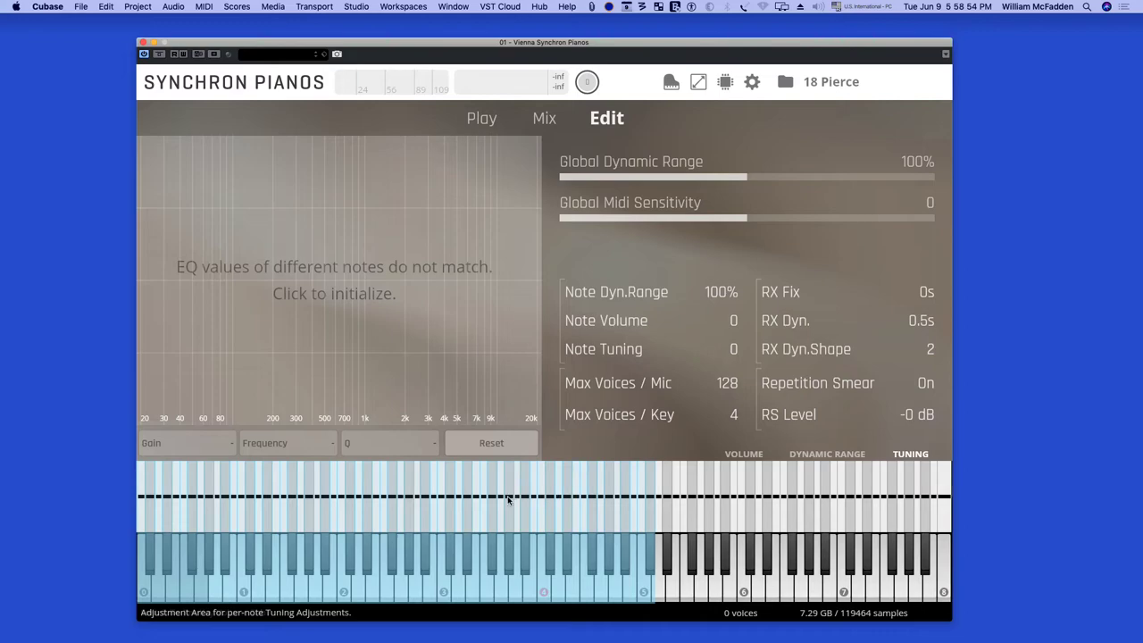
mouse_move(498, 497)
left_mouse_down()
mouse_move(498, 459)
mouse_move(505, 496)
left_mouse_up()
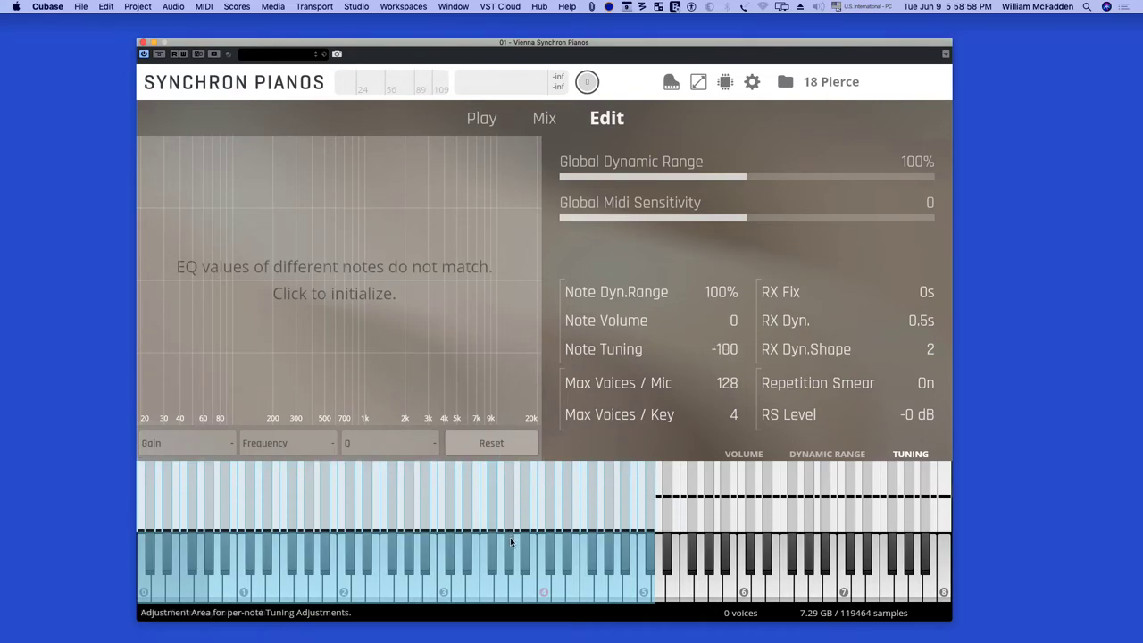
left_click_drag(511, 542, 515, 497)
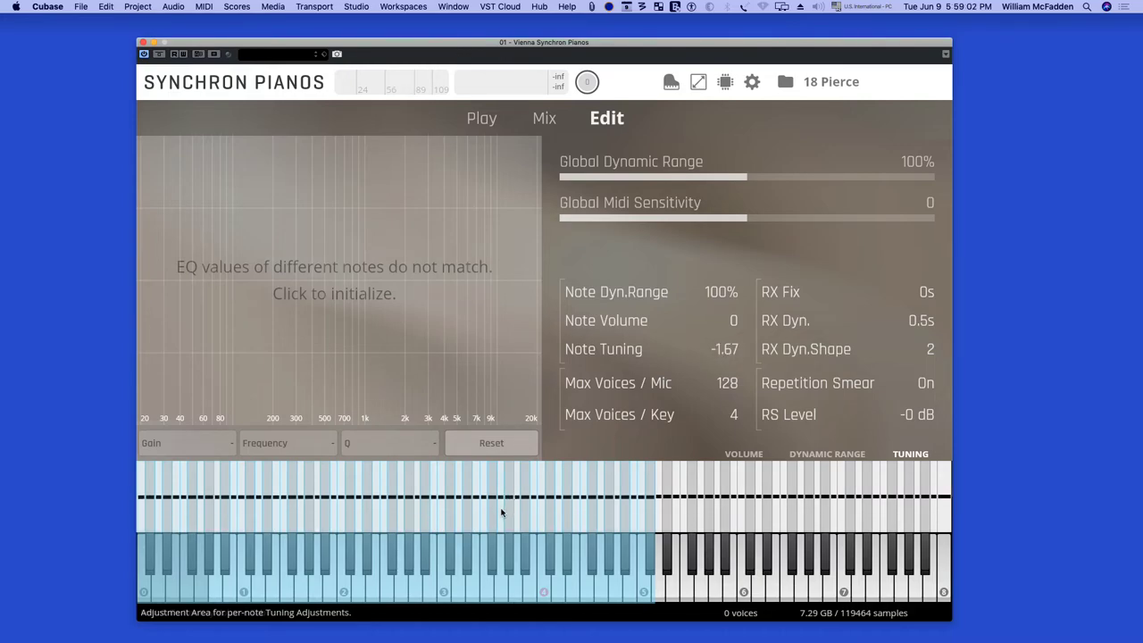
Reset the selected keys' tuning to 0, initialize their EQ and move an EQ band.
left_click(501, 512, "super")
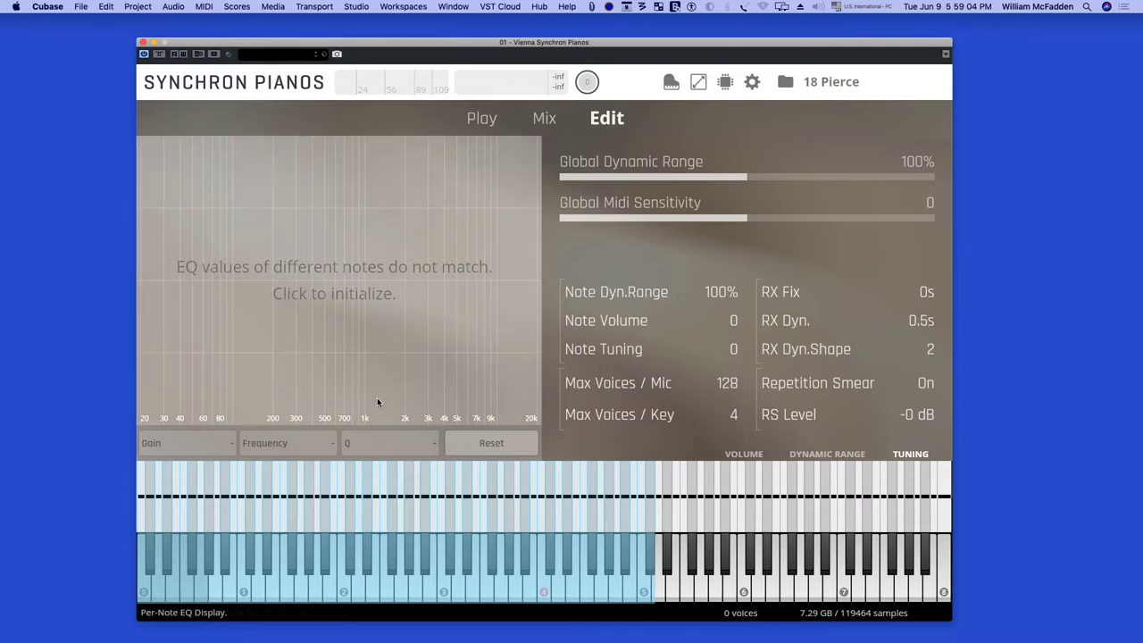
left_click(329, 298)
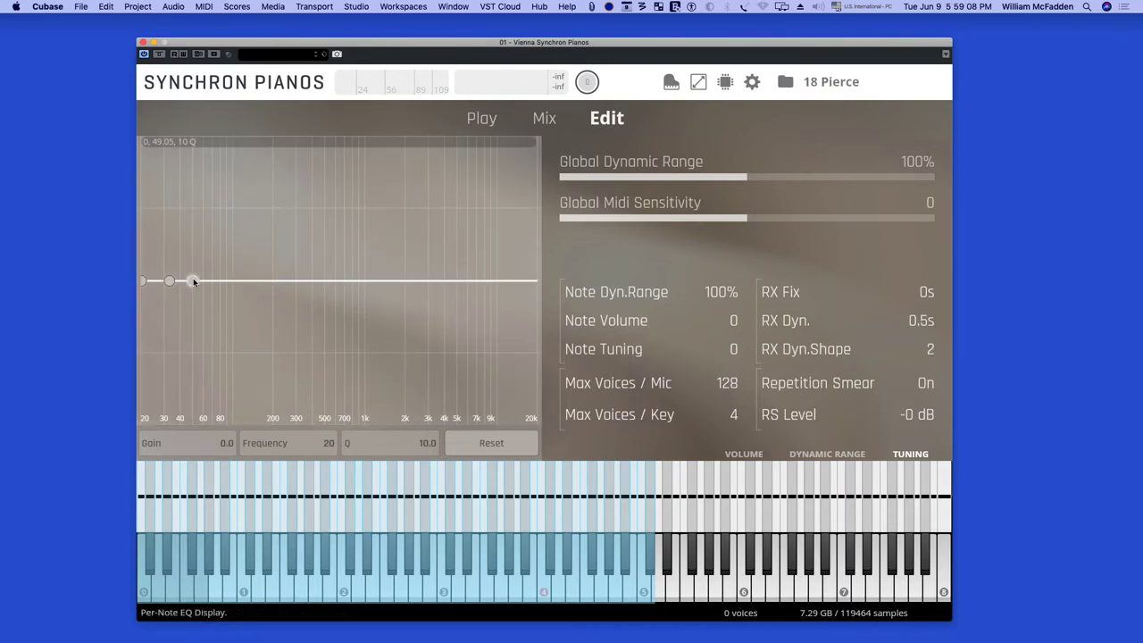
left_click_drag(194, 278, 323, 279)
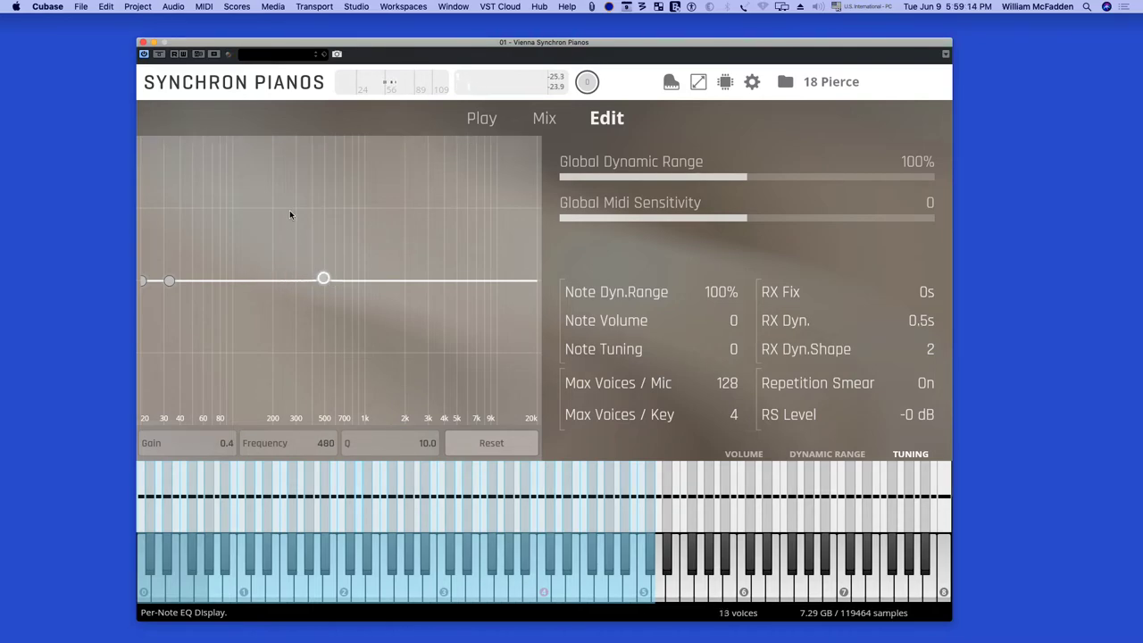
Load 01 Concert Decca Tree from the 01 Decca Tree Multi-Mic Presets group.
left_click(786, 81)
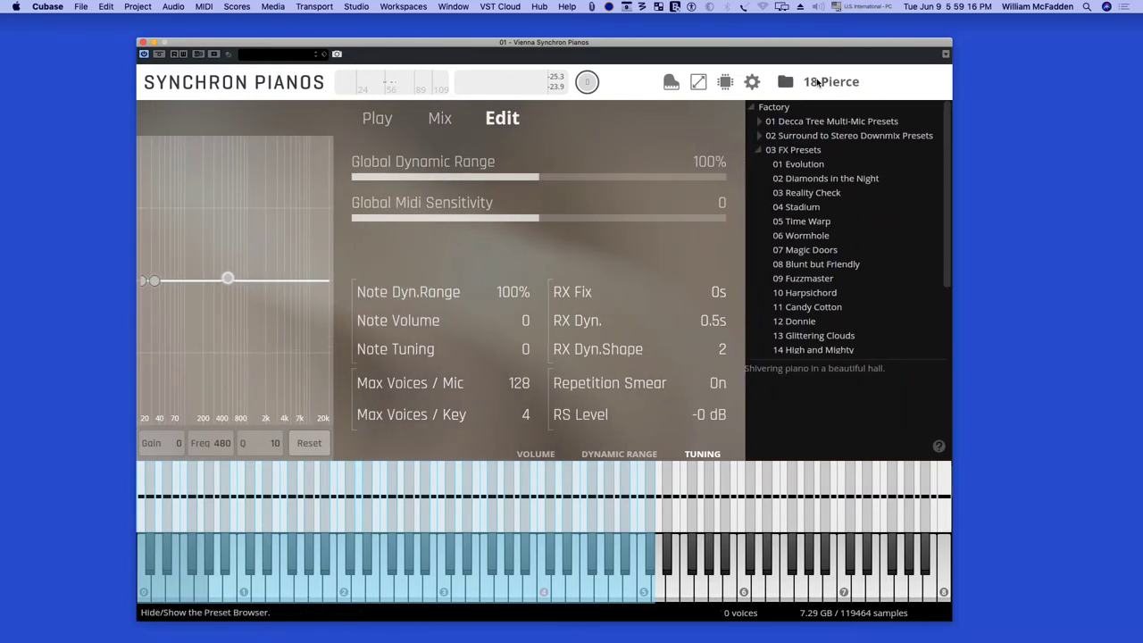
double_click(832, 121)
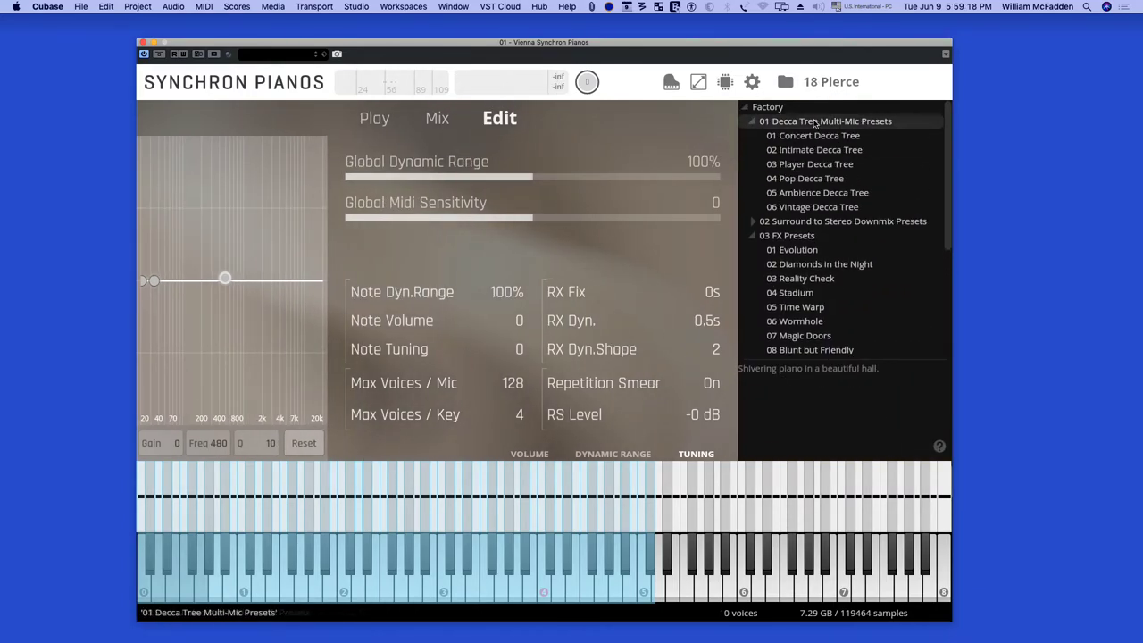
left_click(826, 137)
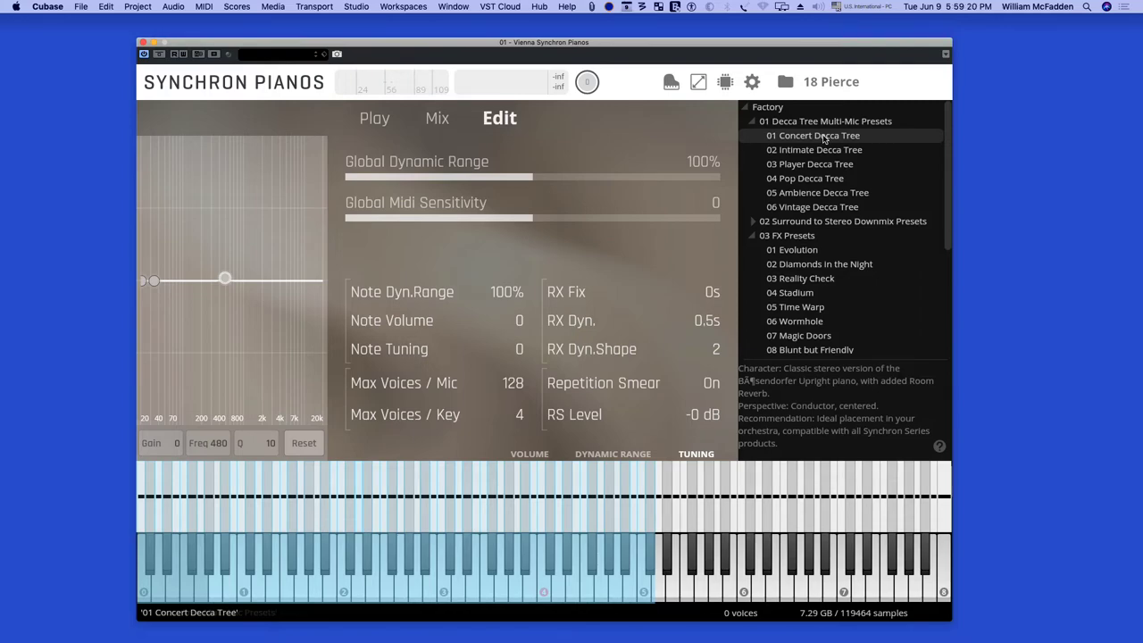
double_click(824, 135)
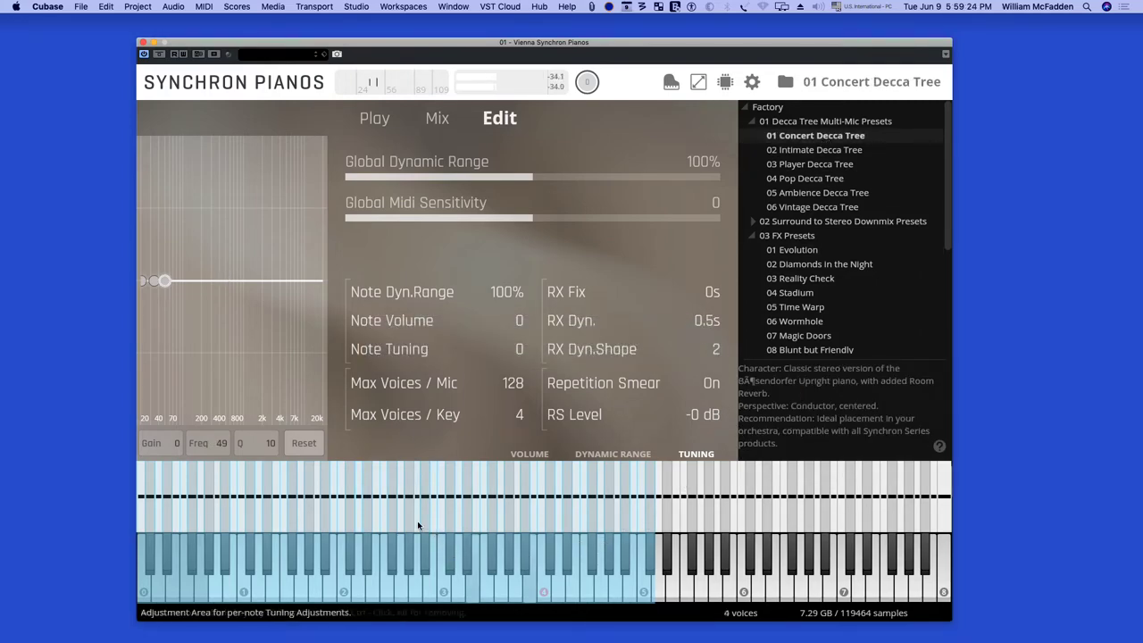
Try a wide EQ peak around 527 Hz at 14.3 gain on the lower keys, then reset it.
left_click(873, 82)
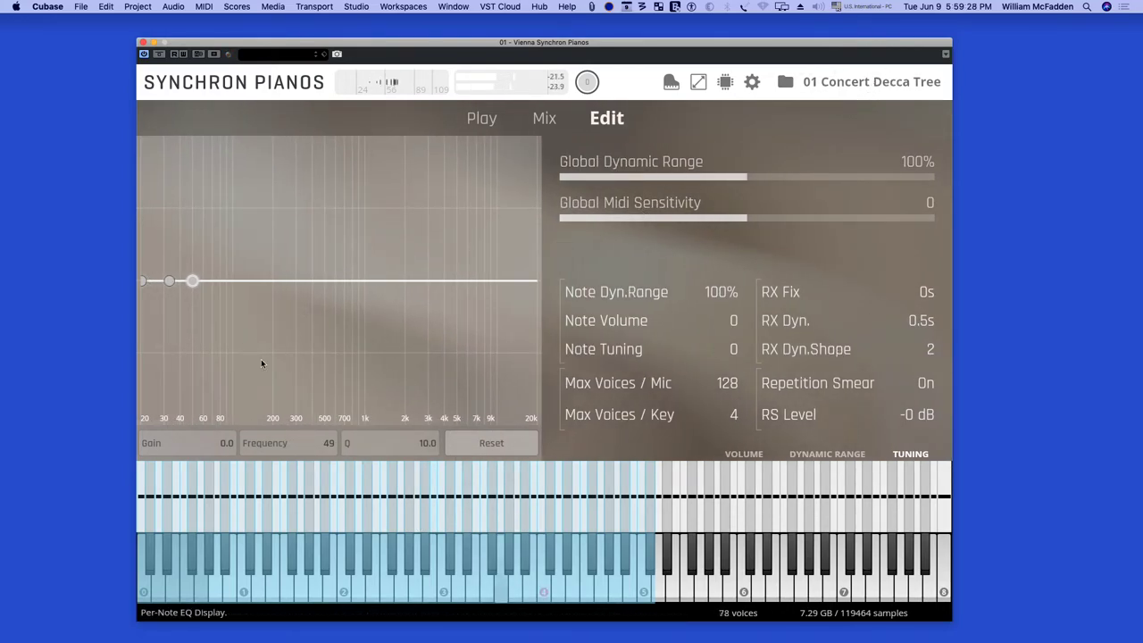
mouse_move(192, 284)
left_click_drag(192, 284, 335, 229)
left_click_drag(386, 439, 386, 502)
left_click_drag(332, 226, 335, 168)
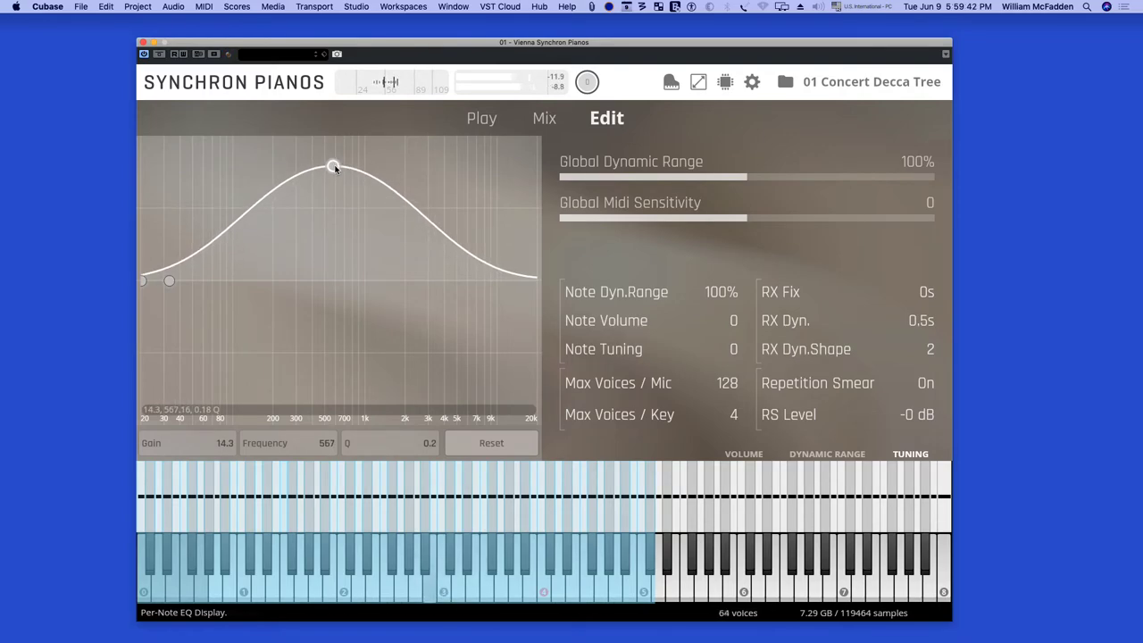
left_click(491, 444)
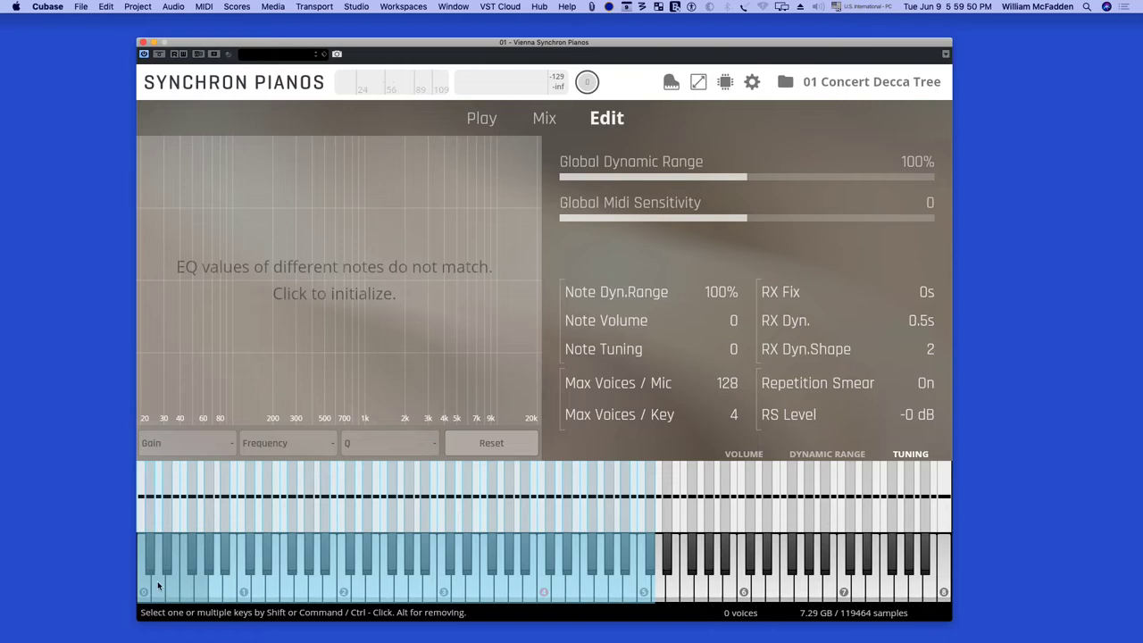
Clear the key selection, then select the lowest keys plus scattered keys up through octave 4.
left_click_drag(140, 585, 684, 582)
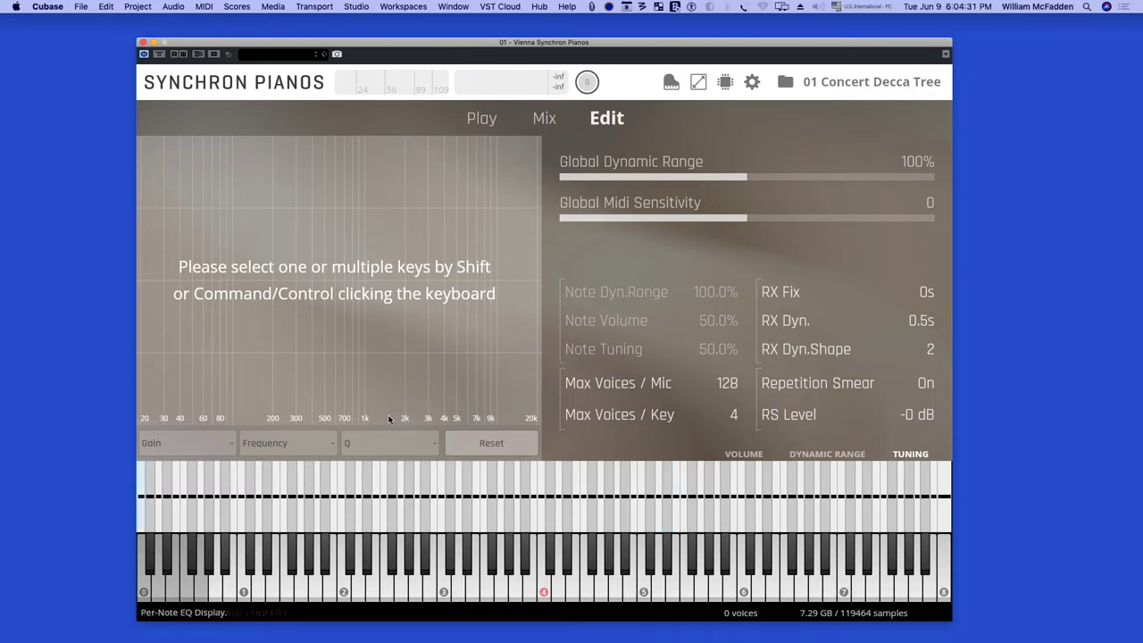
left_click(142, 583)
left_click_drag(142, 582, 160, 585)
left_click(292, 585, "super")
left_click(300, 589, "super")
left_click(446, 587, "super")
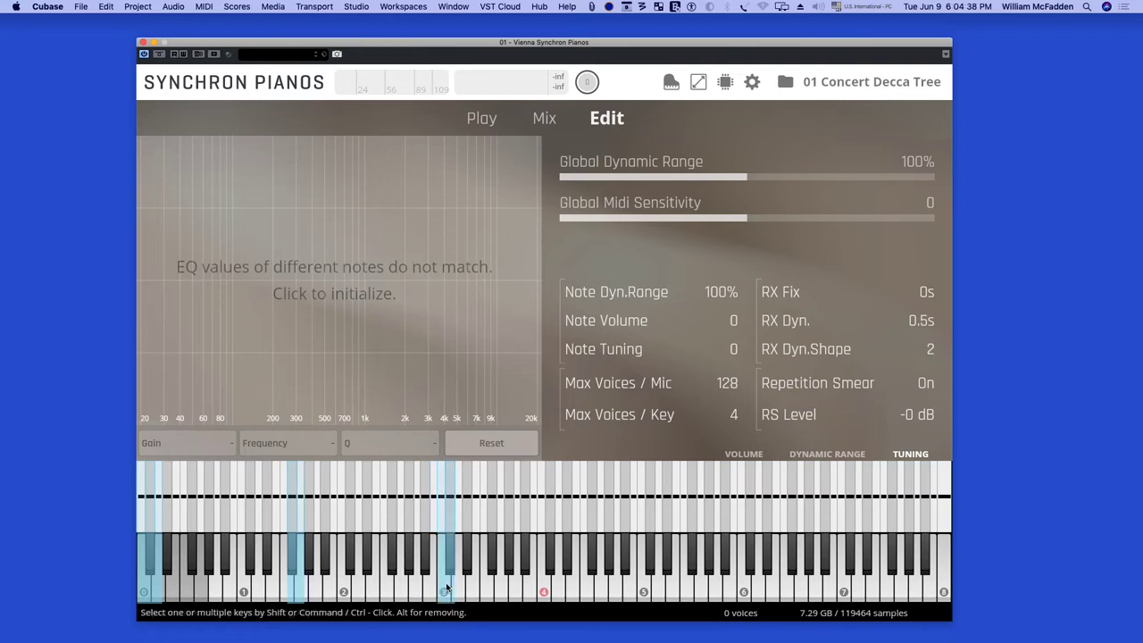
left_click(569, 592, "super")
Add octave-5 keys, raise the chosen keys' tuning to 46.67, then select all keys up to B6.
left_click_drag(636, 585, 683, 554)
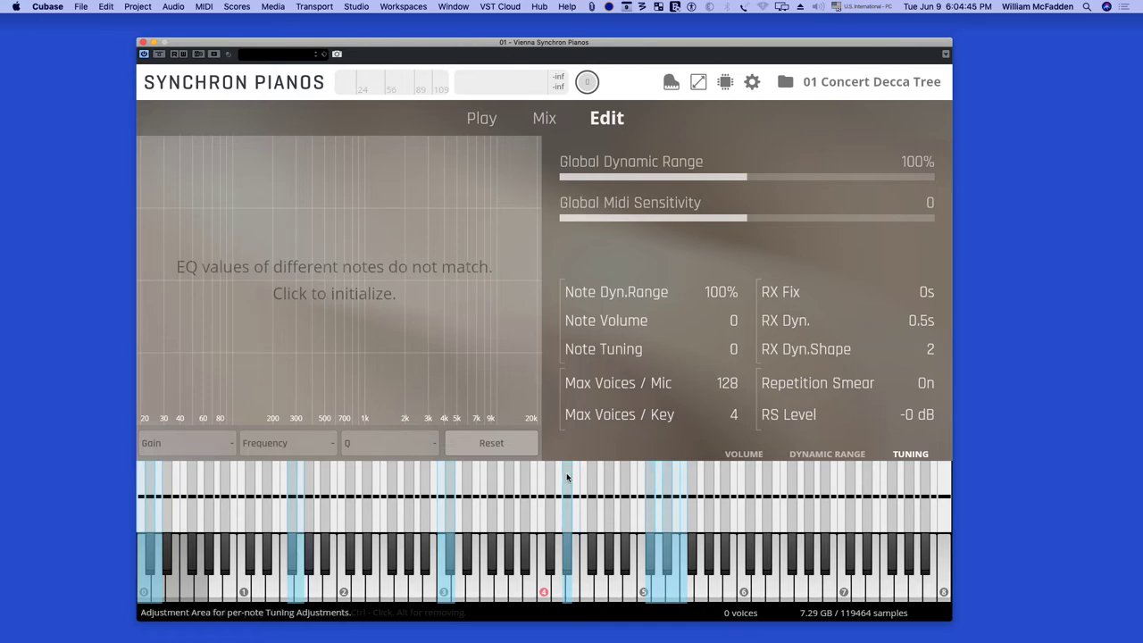
left_click_drag(447, 499, 446, 480)
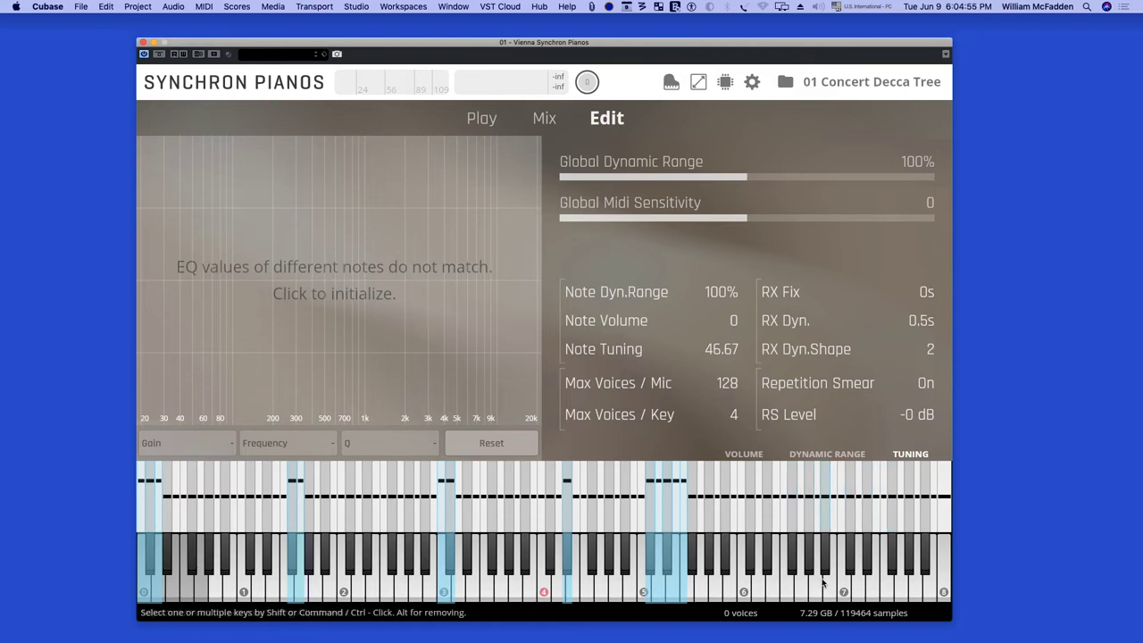
left_click_drag(822, 582, 131, 580)
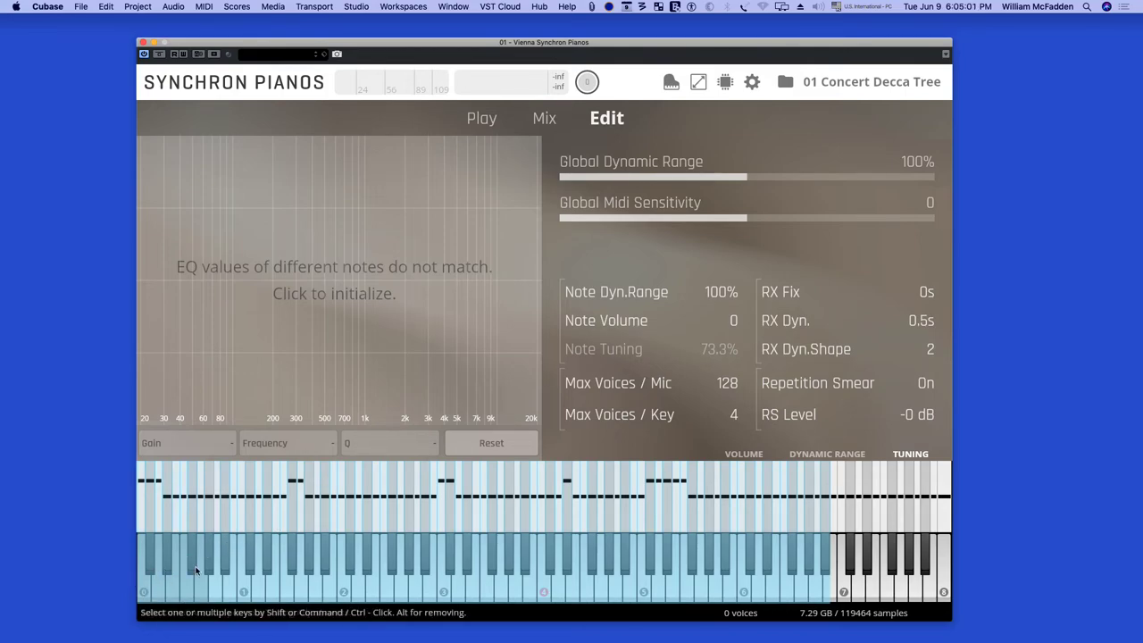
Reset per-note tuning to 0 and add a broad slight EQ boost near 832 Hz for keys up to B6.
left_click(269, 523, "ctrl")
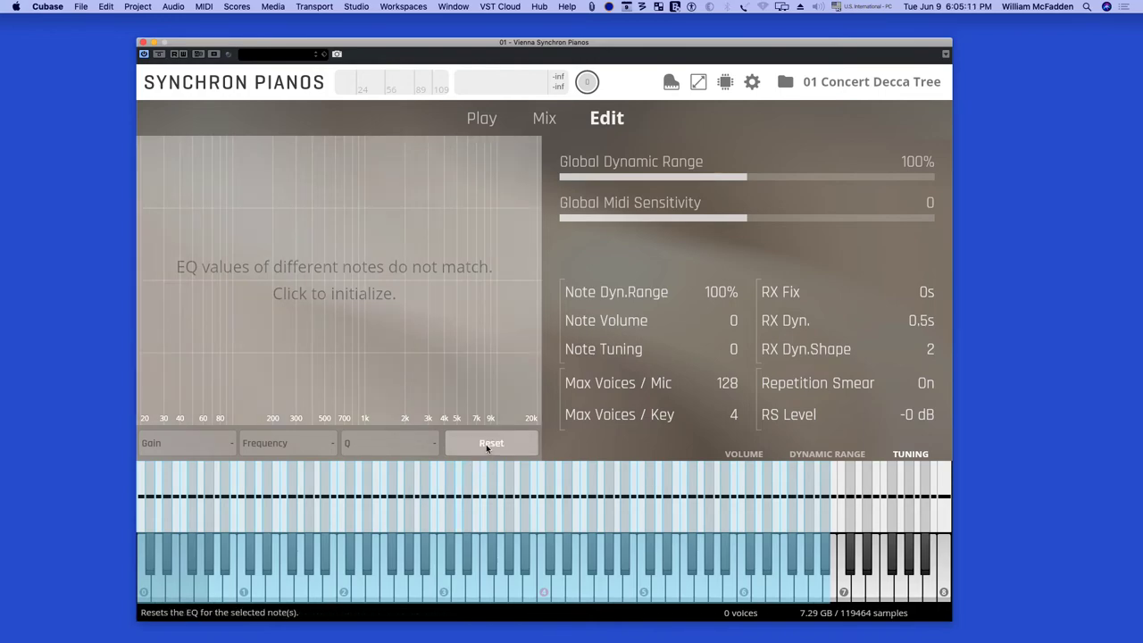
left_click(348, 277)
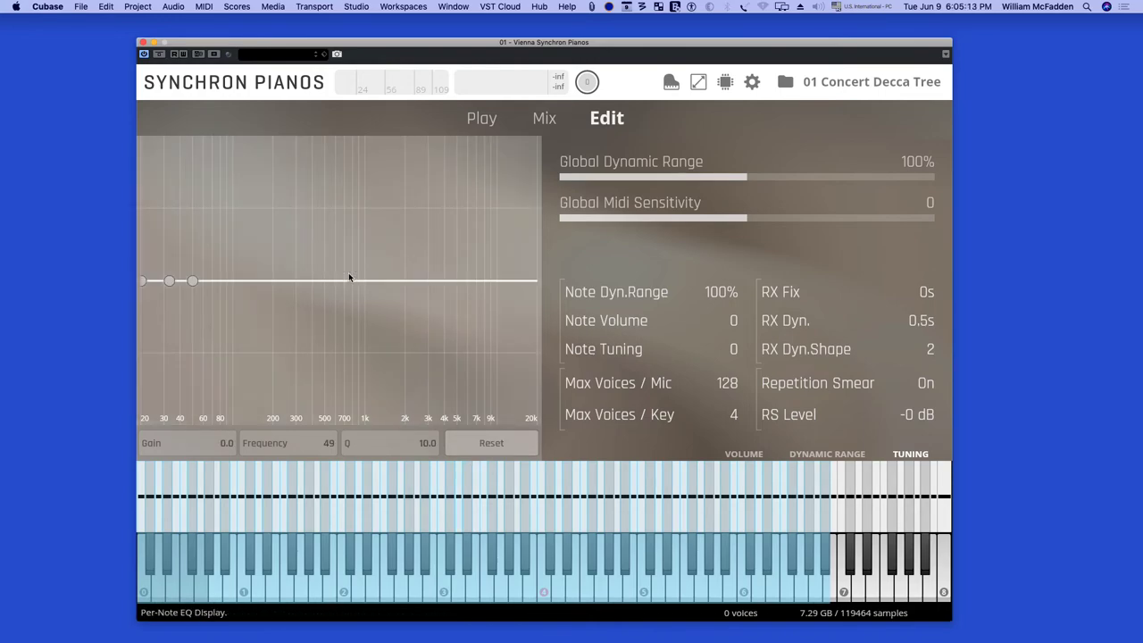
left_click_drag(199, 280, 354, 333)
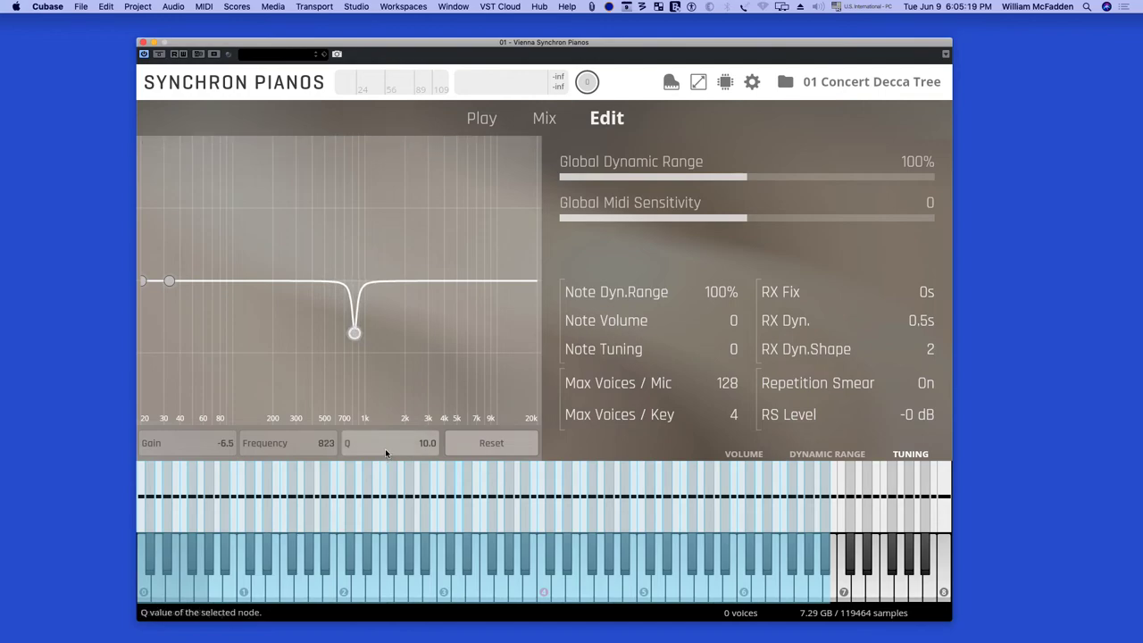
mouse_move(386, 452)
left_mouse_down()
mouse_move(386, 427)
mouse_move(385, 464)
left_mouse_up()
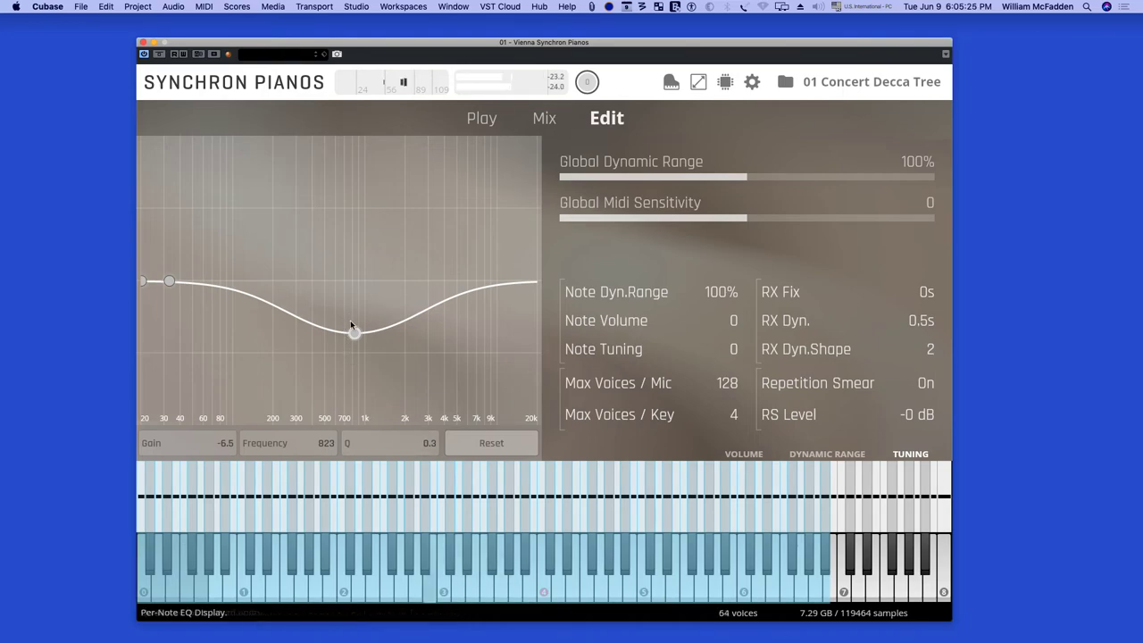
left_click_drag(351, 324, 354, 229)
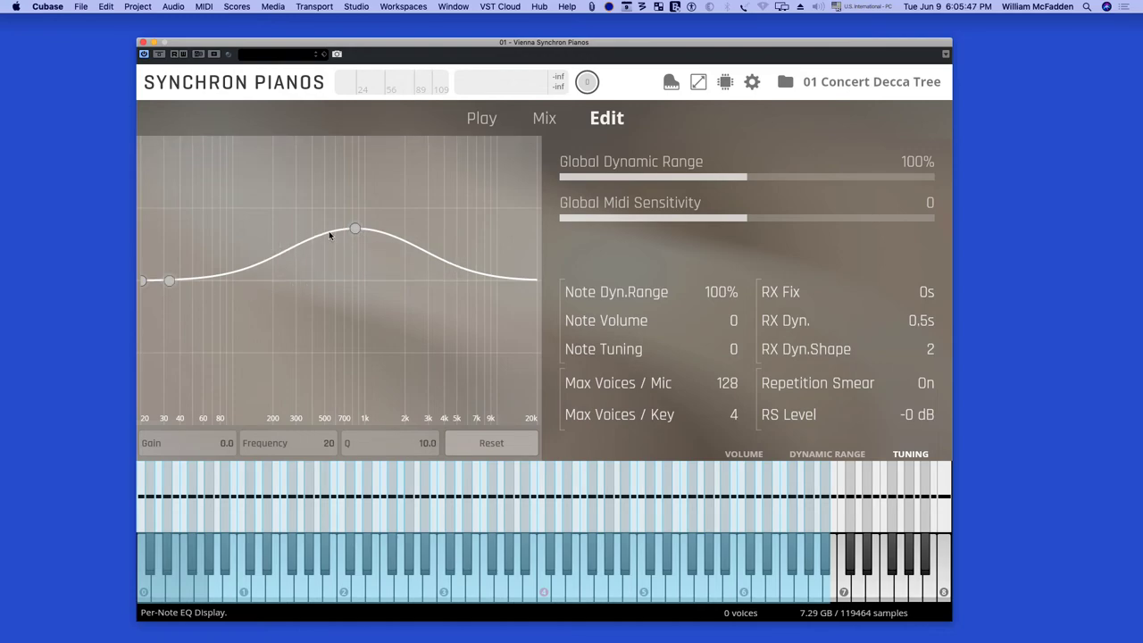
Shift the EQ boost to about 3140 Hz, reset the keys' EQ, and show the five-piano overview.
left_click_drag(354, 228, 449, 185)
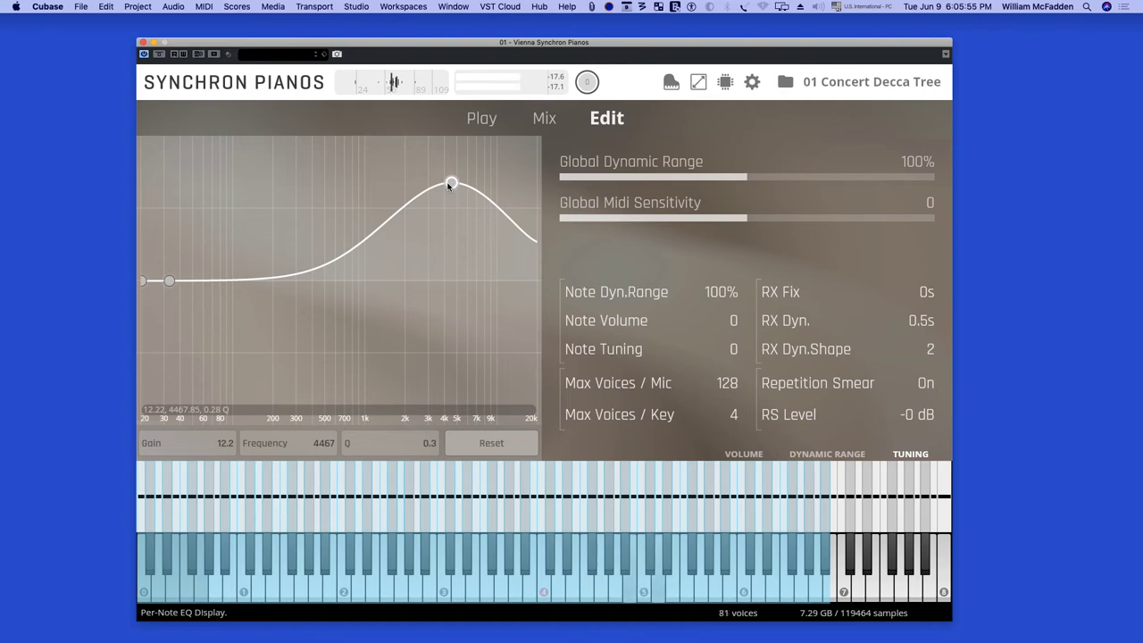
left_click(487, 439)
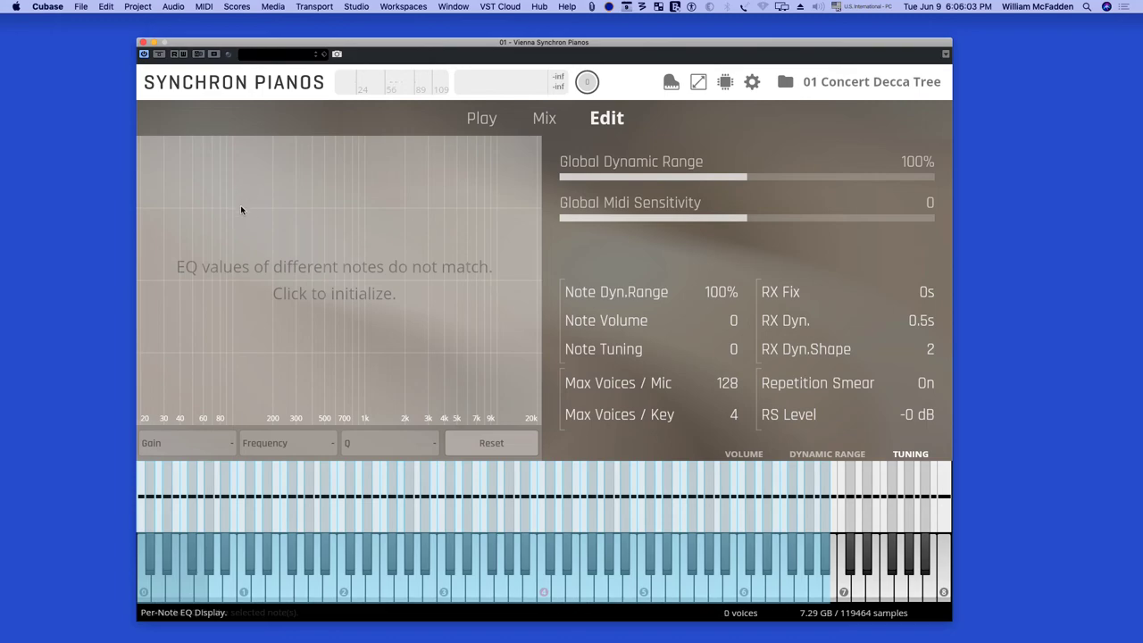
left_click(671, 83)
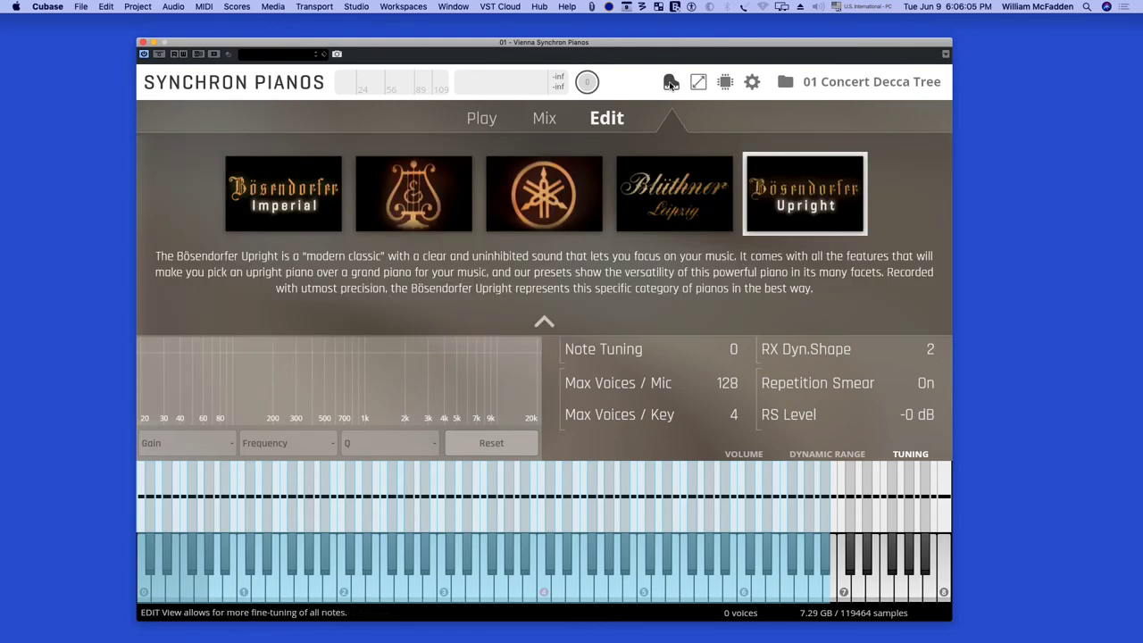
Show the Play view for the upright piano with the piano selection panel collapsed.
left_click(479, 122)
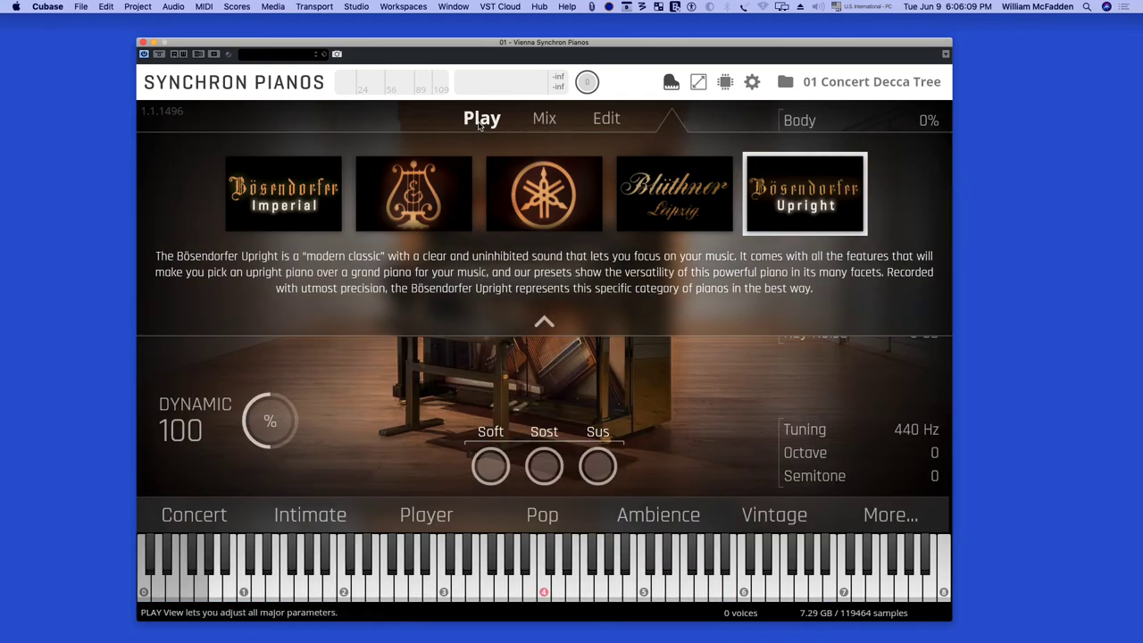
left_click(544, 321)
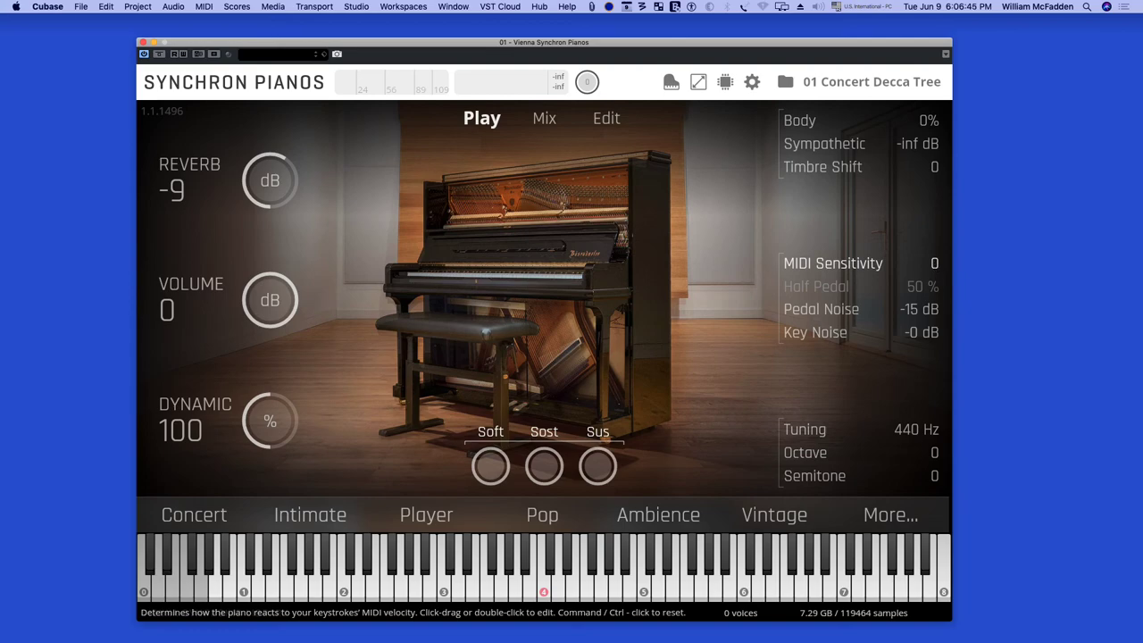
Raise MIDI Sensitivity to 26, leaving Octave transposition at 0.
left_click_drag(934, 264, 934, 241)
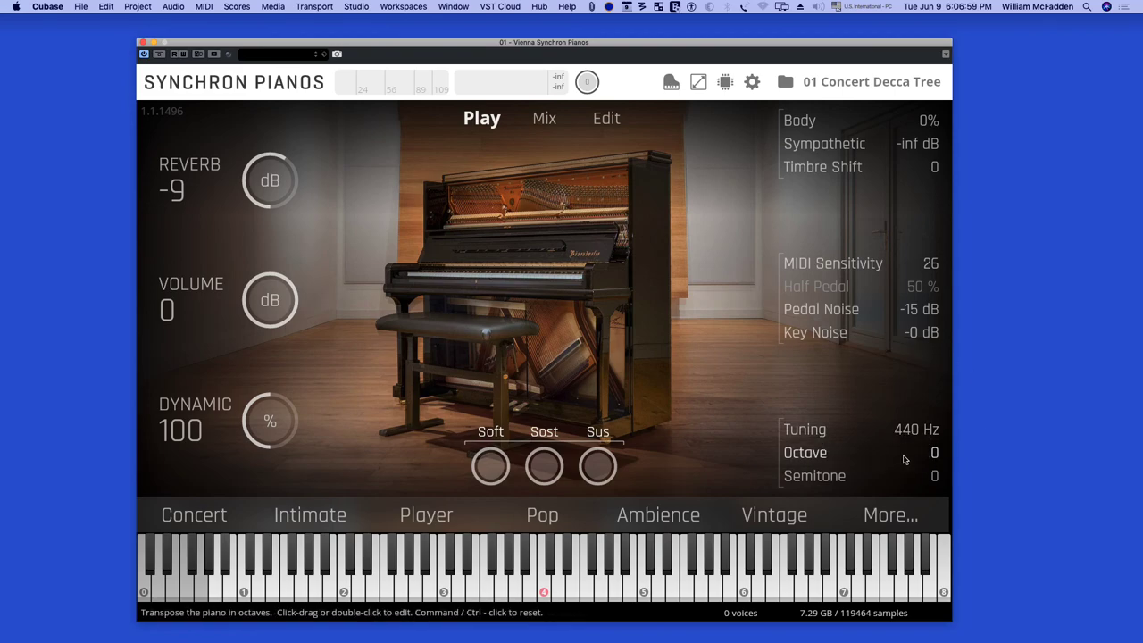
left_click_drag(937, 459, 936, 461)
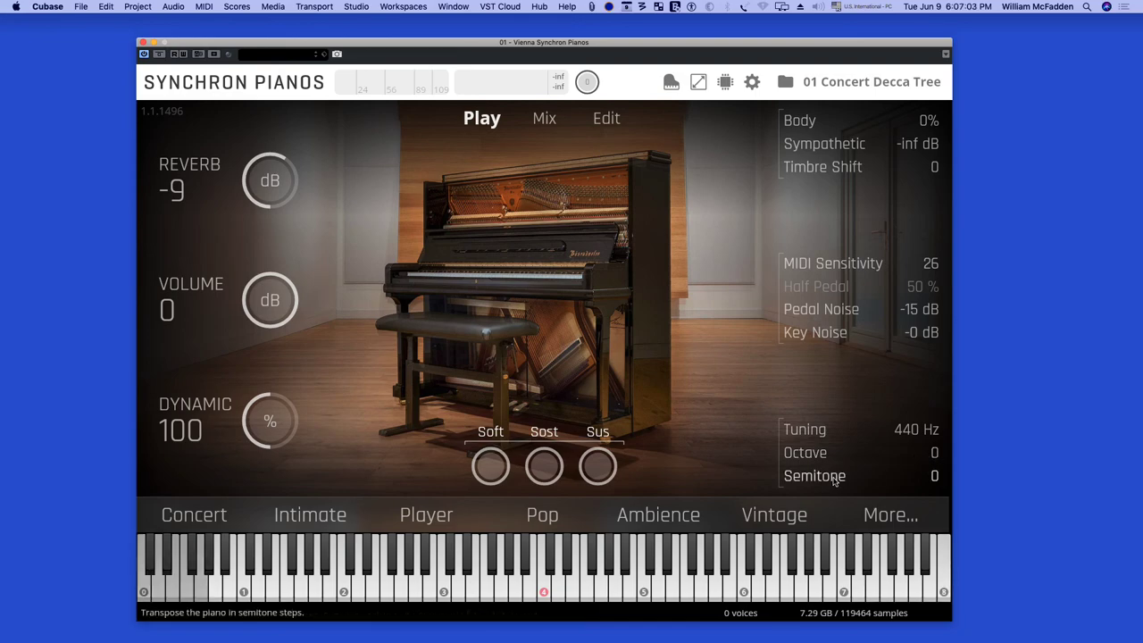